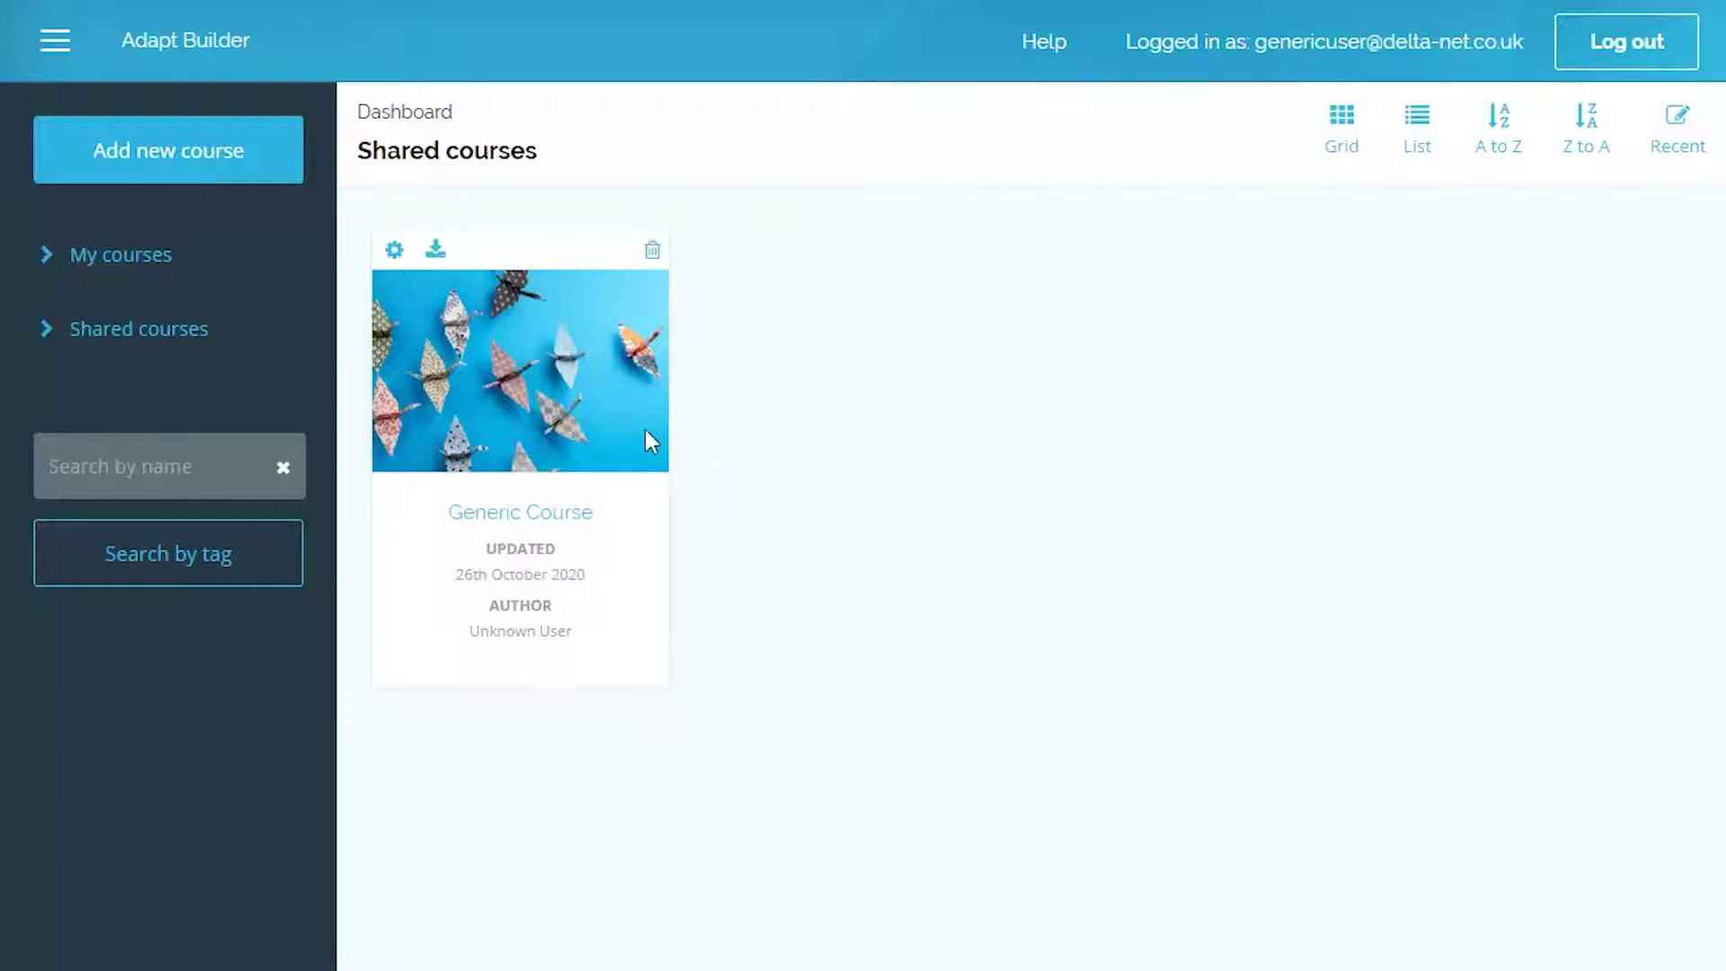
Open the Generic page of the Generic Course and add a new block to its article
double_click(530, 456)
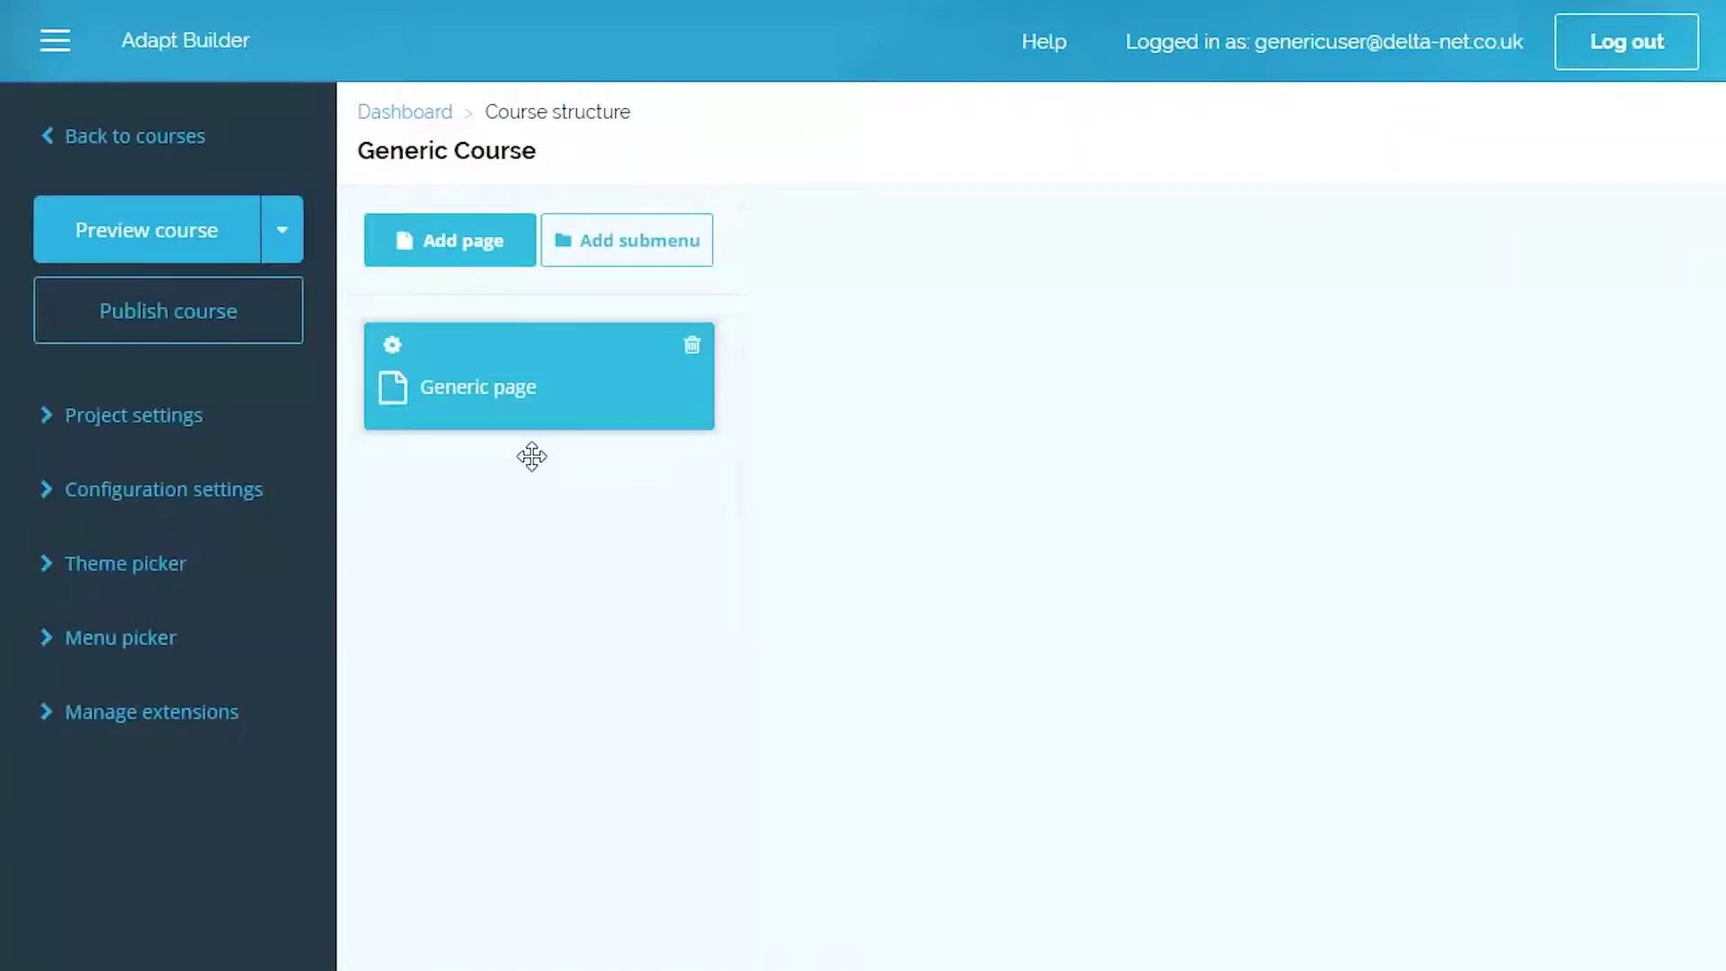
double_click(563, 363)
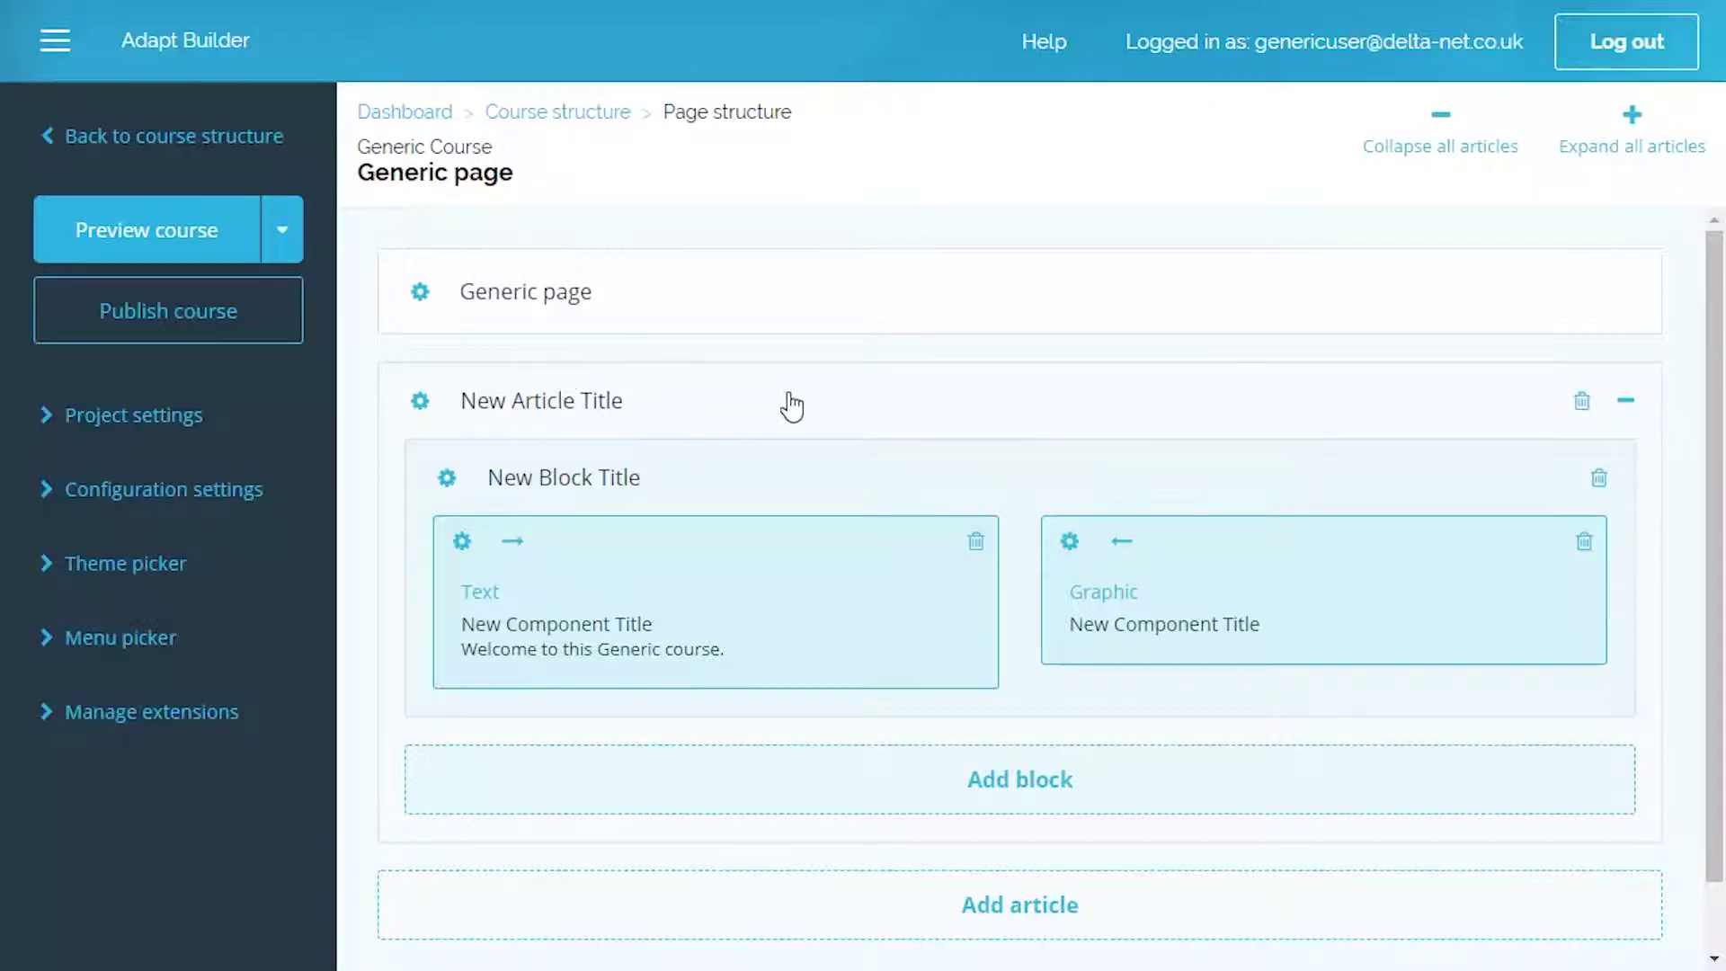
left_click(1054, 791)
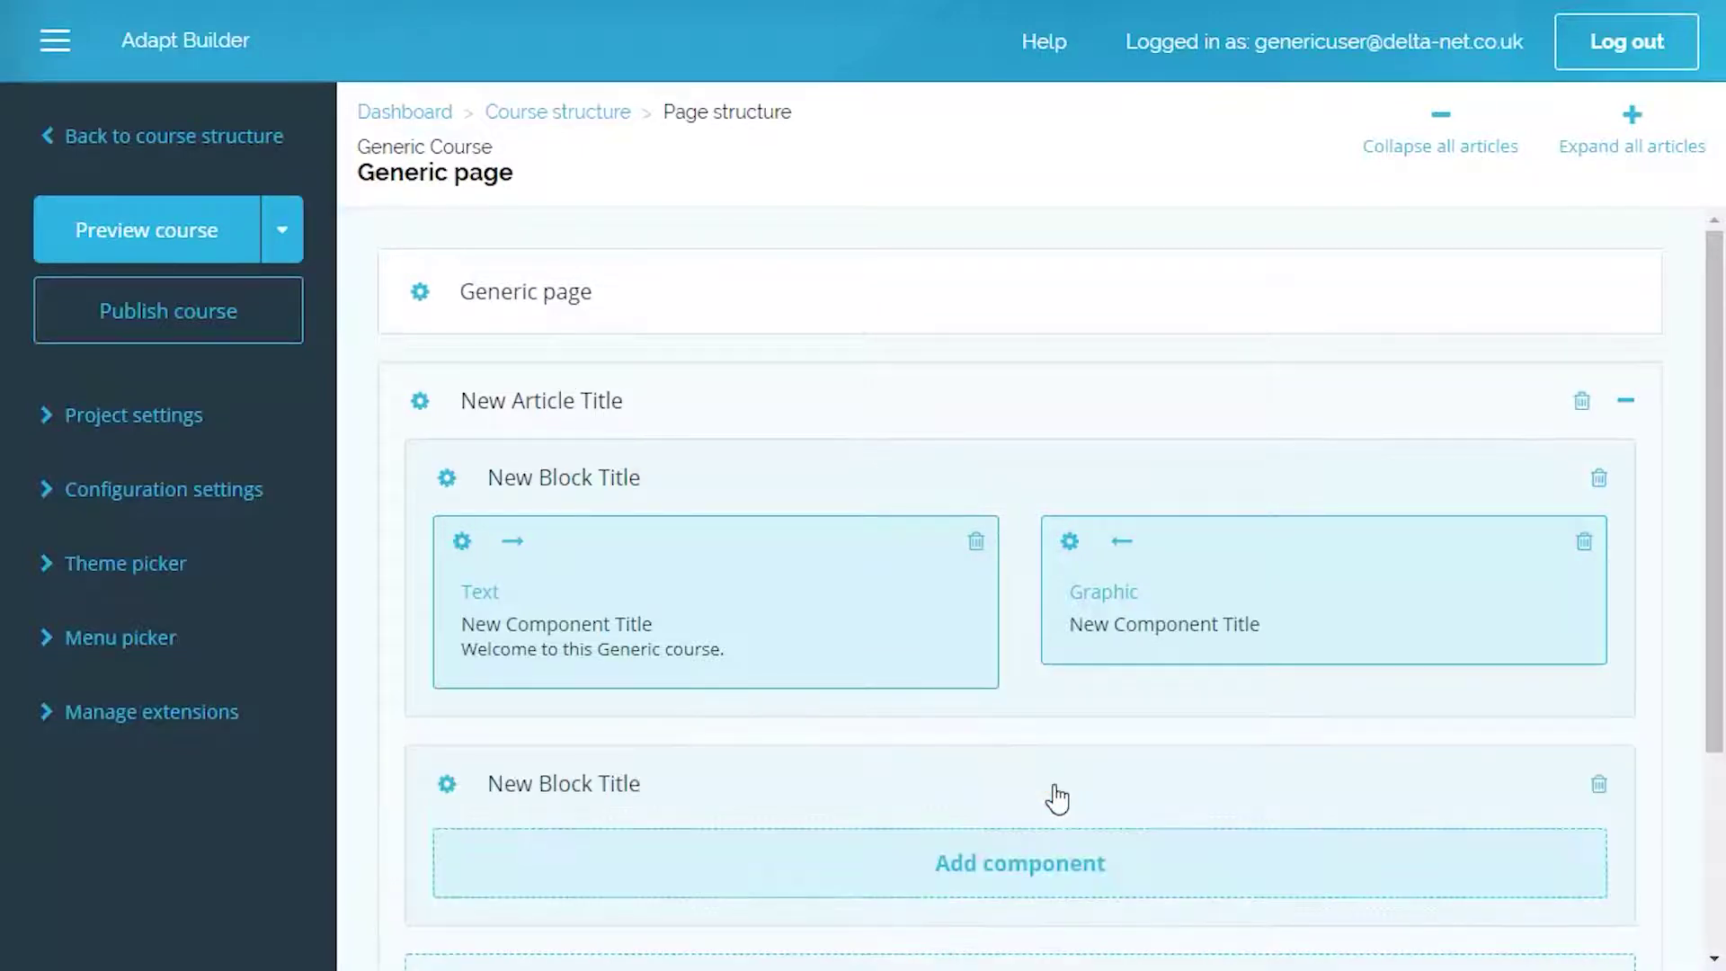
Find the Scenario component and add it at full width to the new empty block
left_click(941, 885)
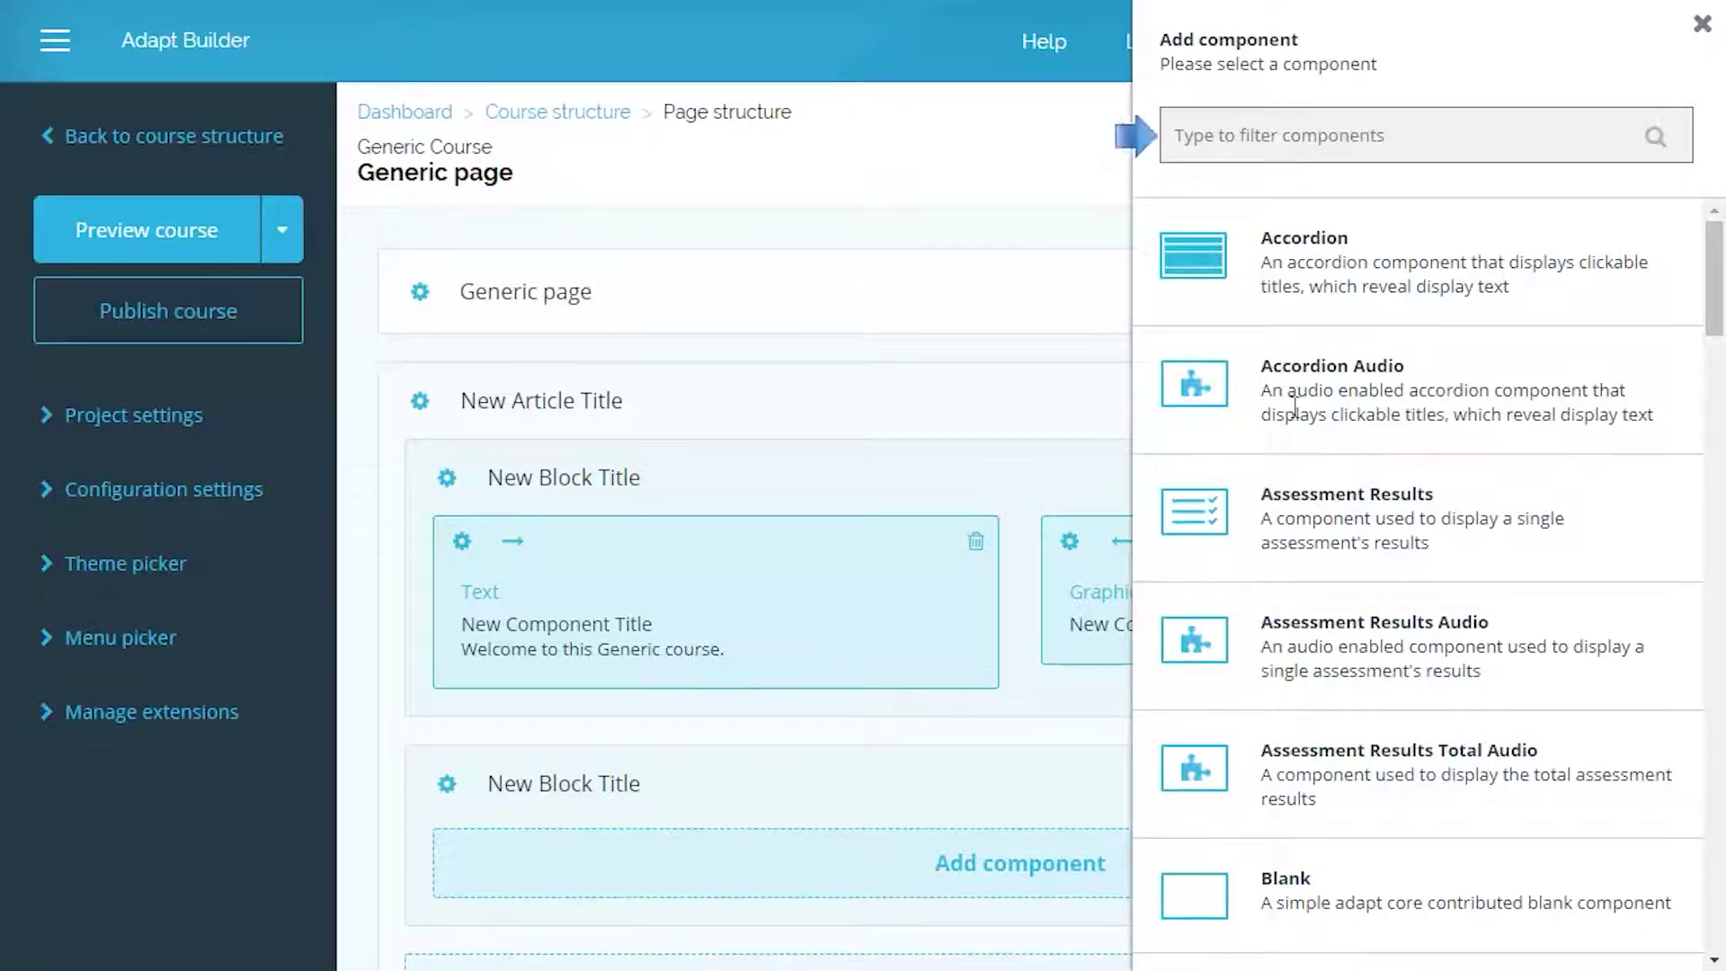
left_click(1308, 142)
type("scenario")
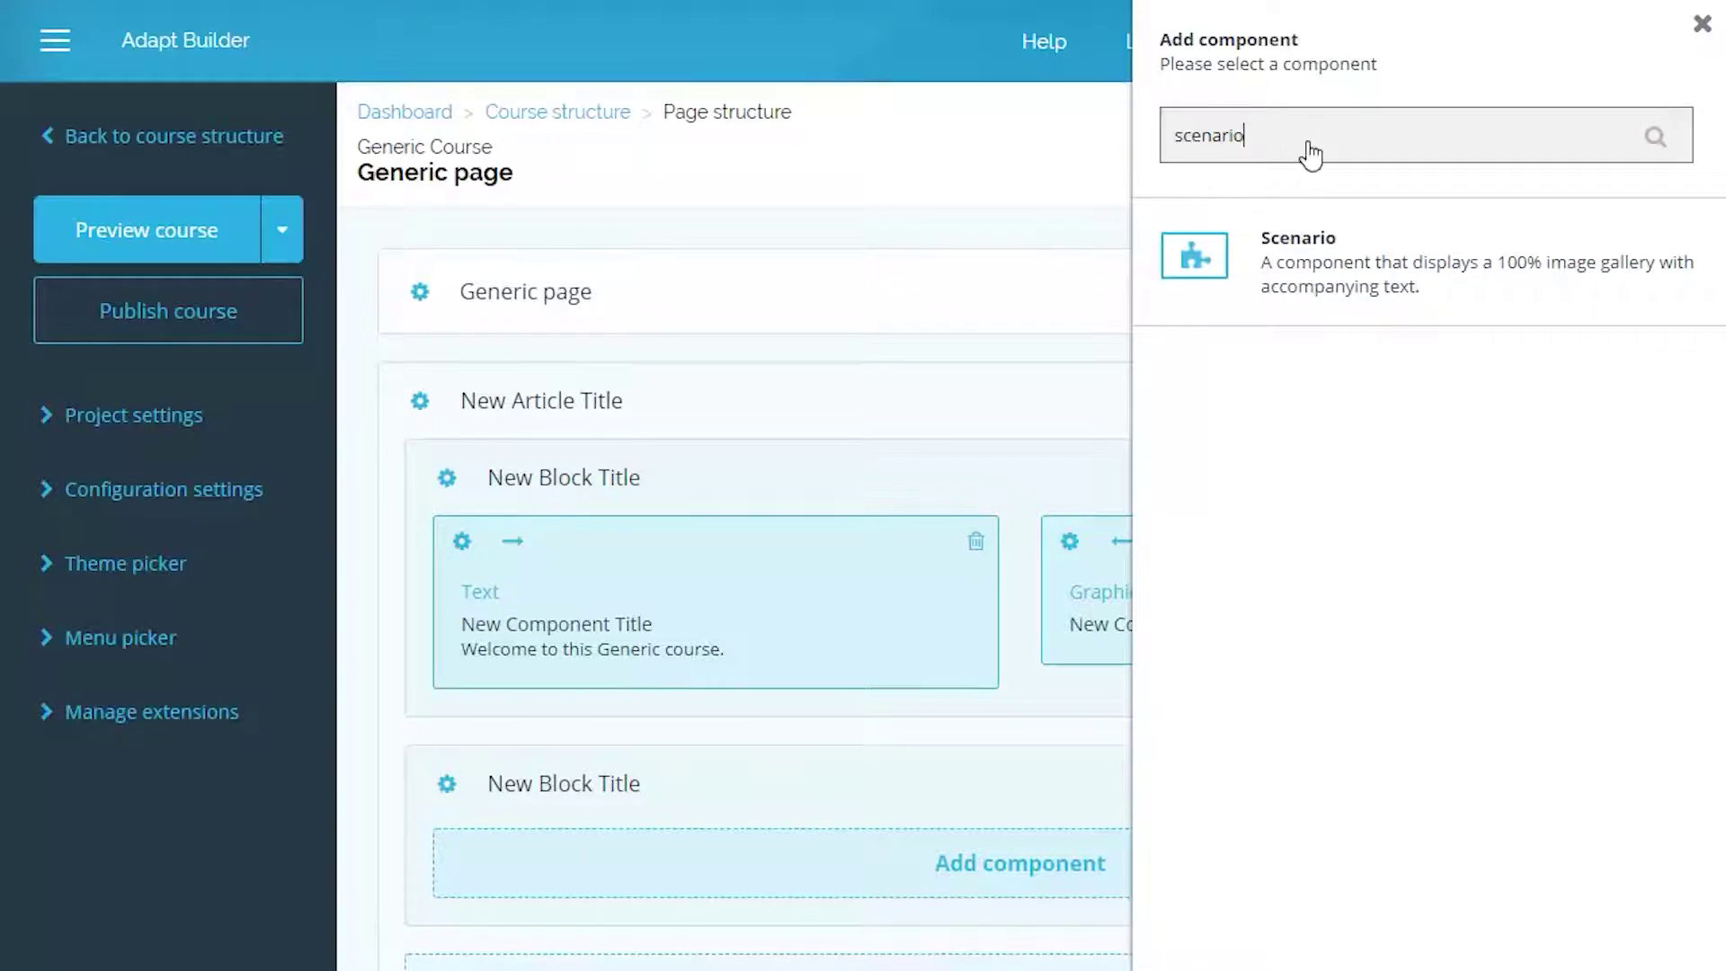
left_click(1381, 280)
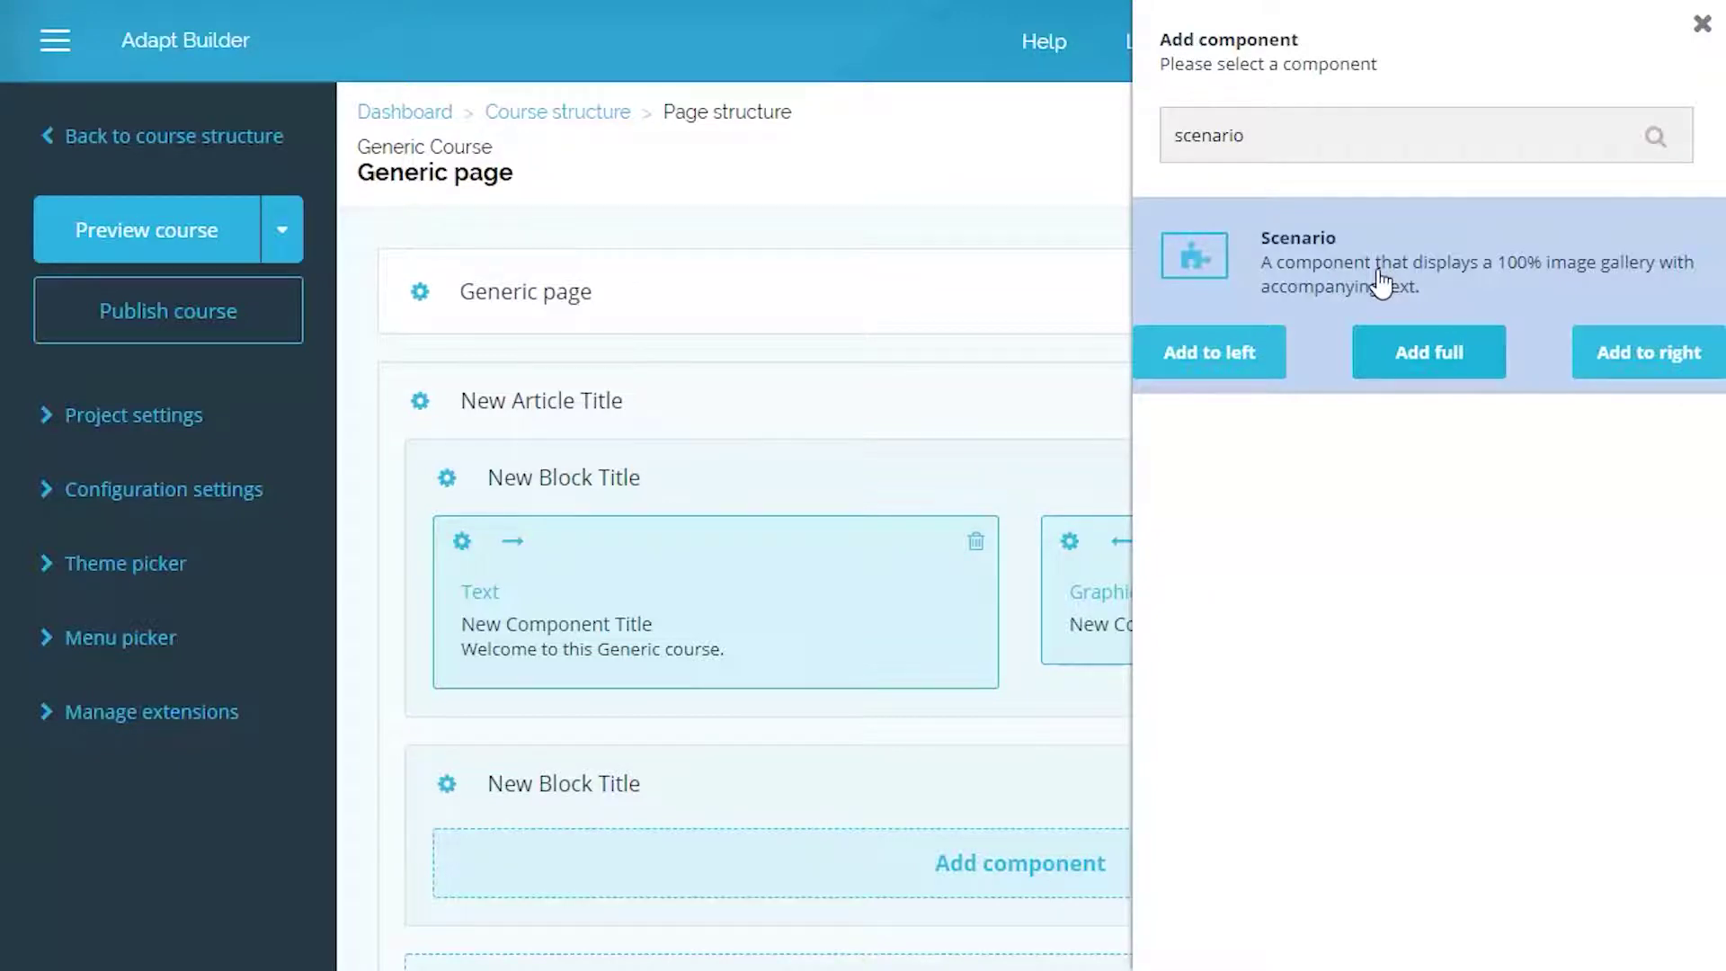
left_click(1409, 351)
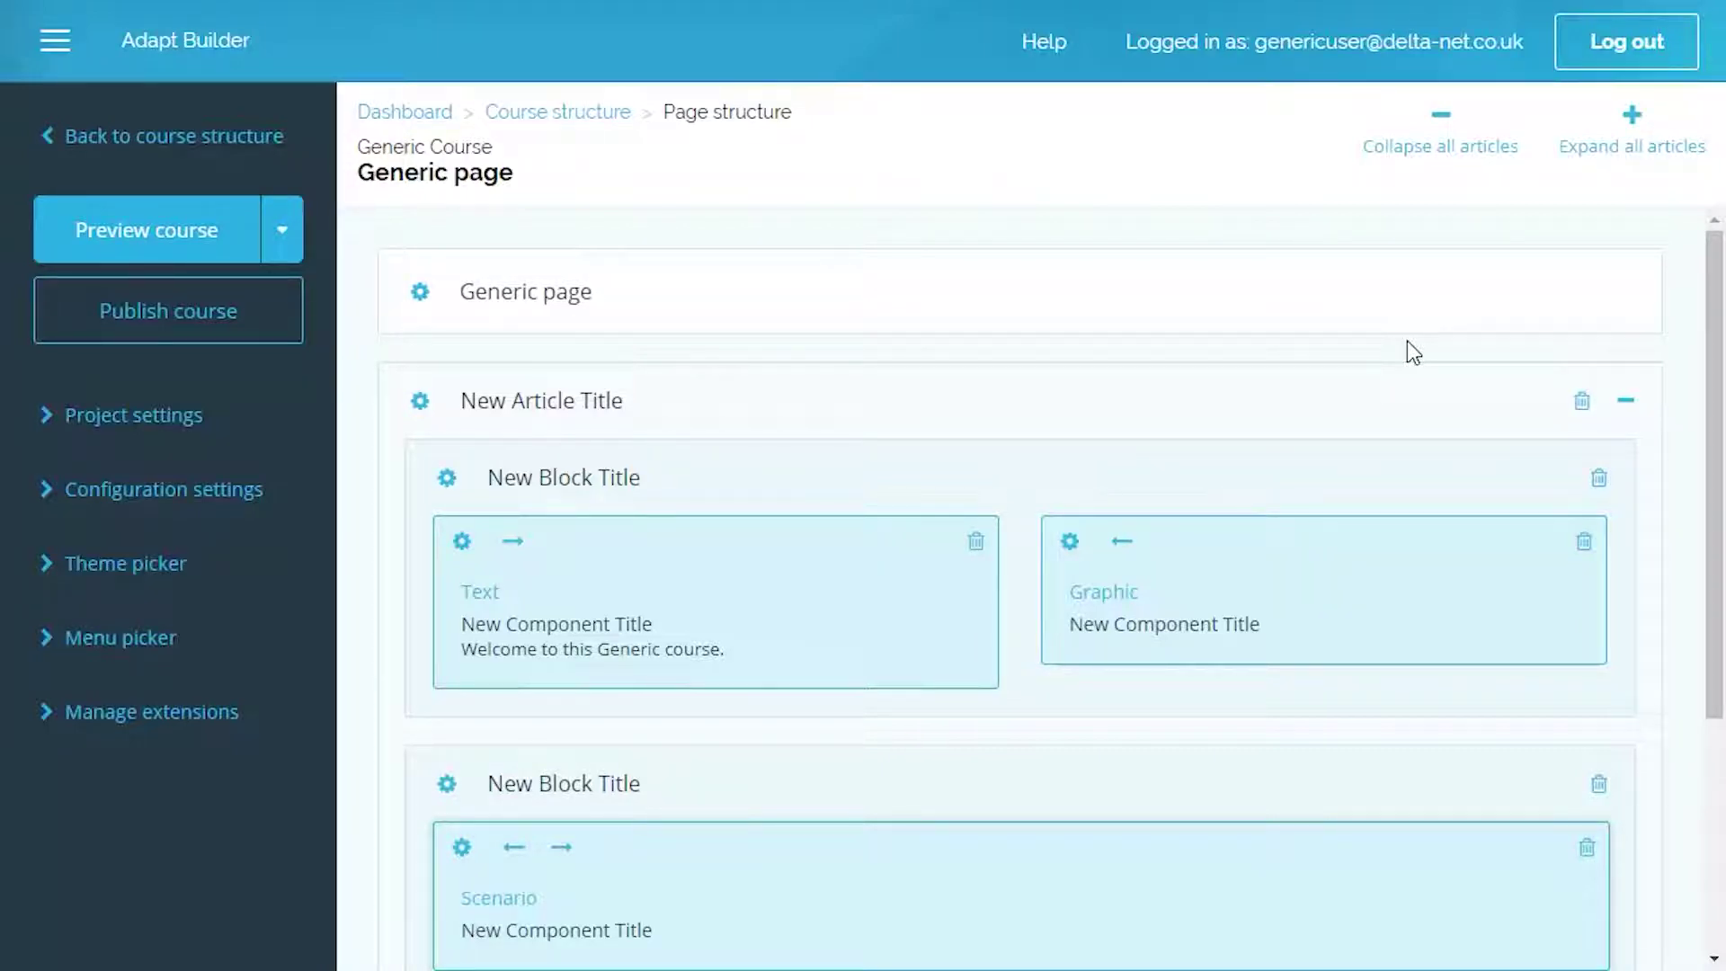
Open the Scenario component's settings, unlock its display title and set it to "Scenario Example"
double_click(837, 915)
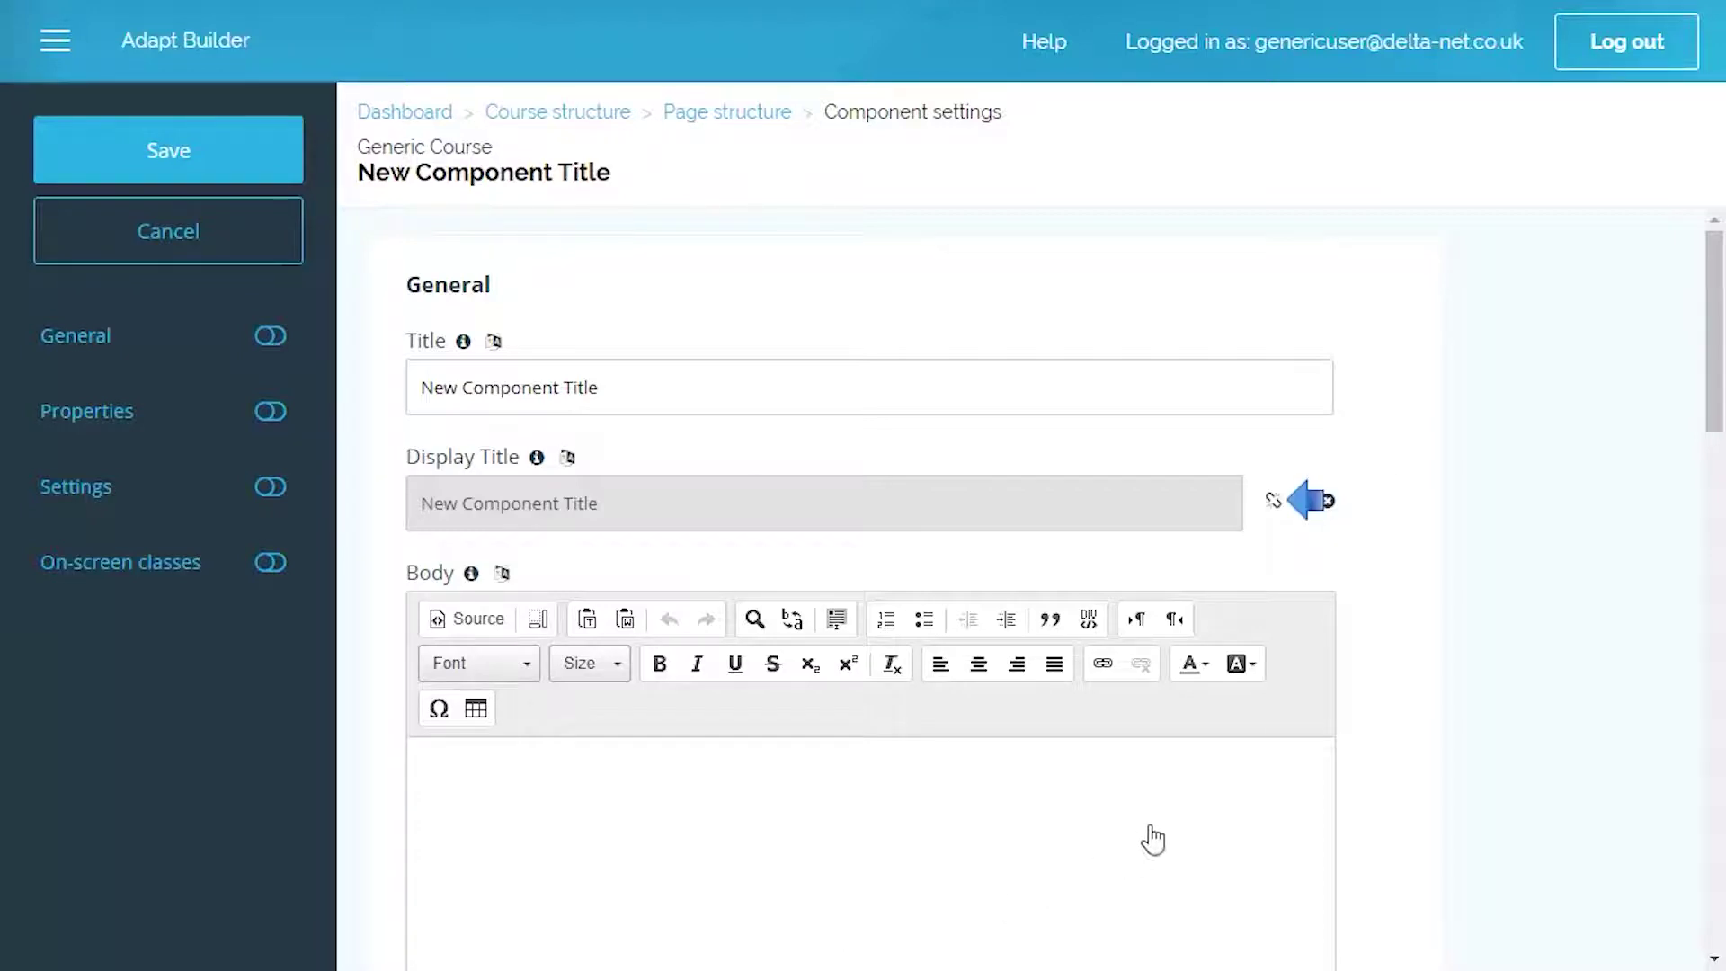
left_click(1275, 505)
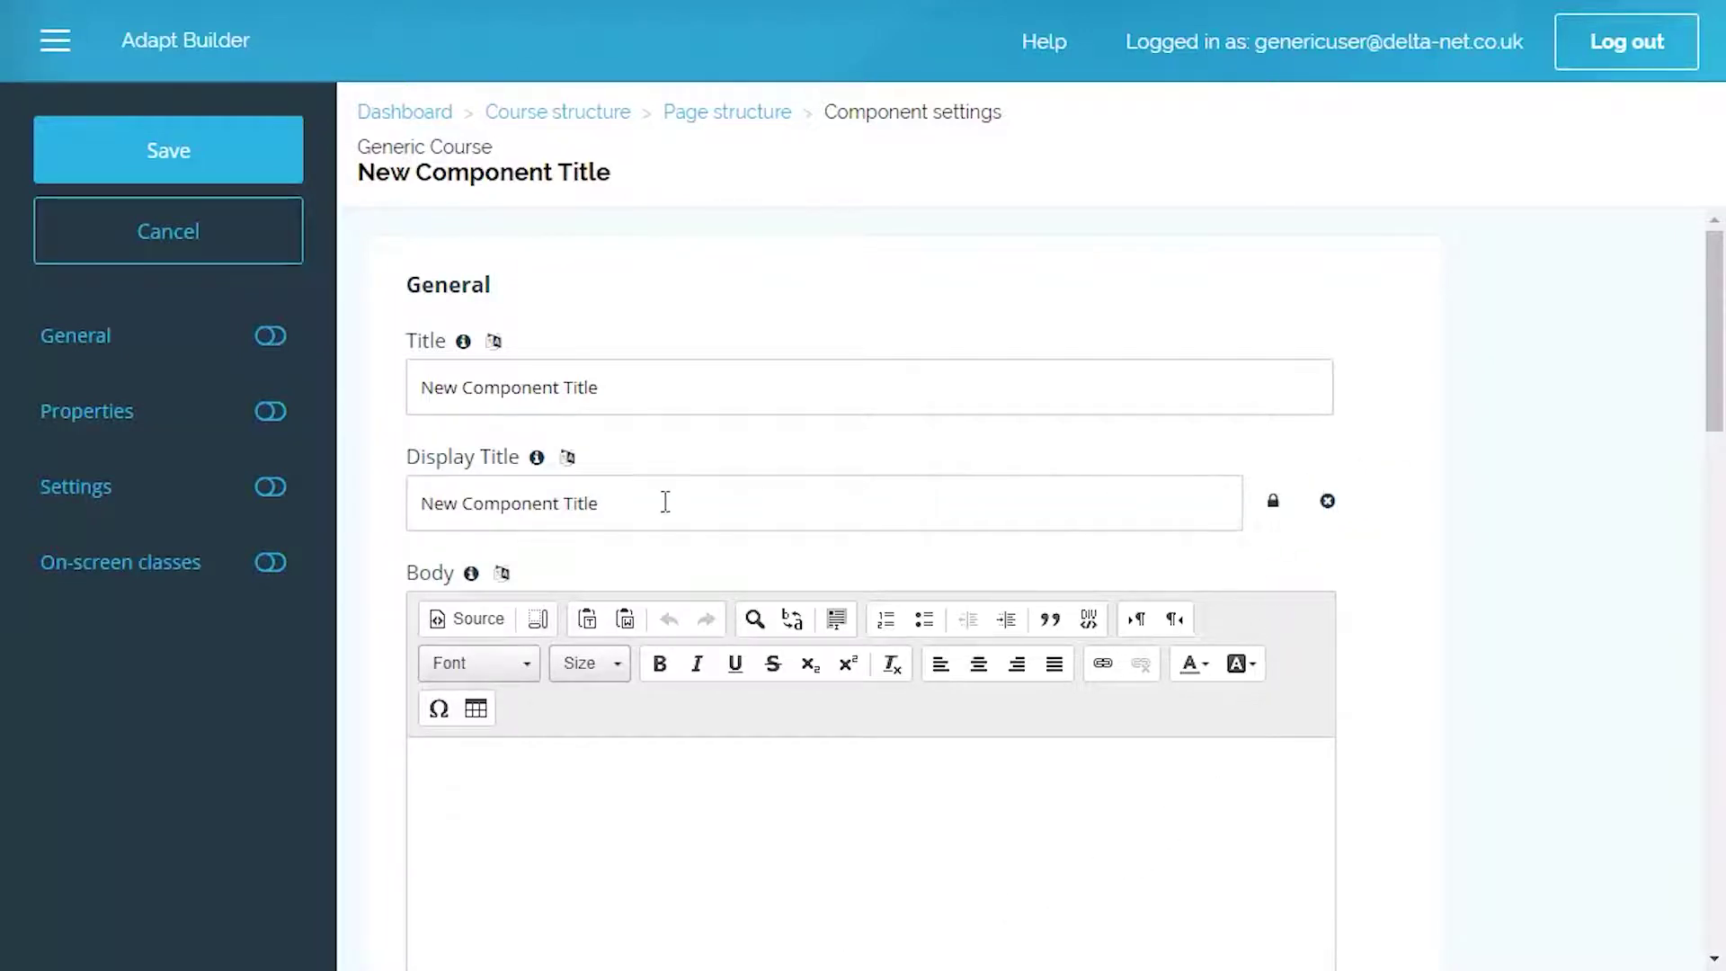
triple_click(576, 510)
type("Scenario Example")
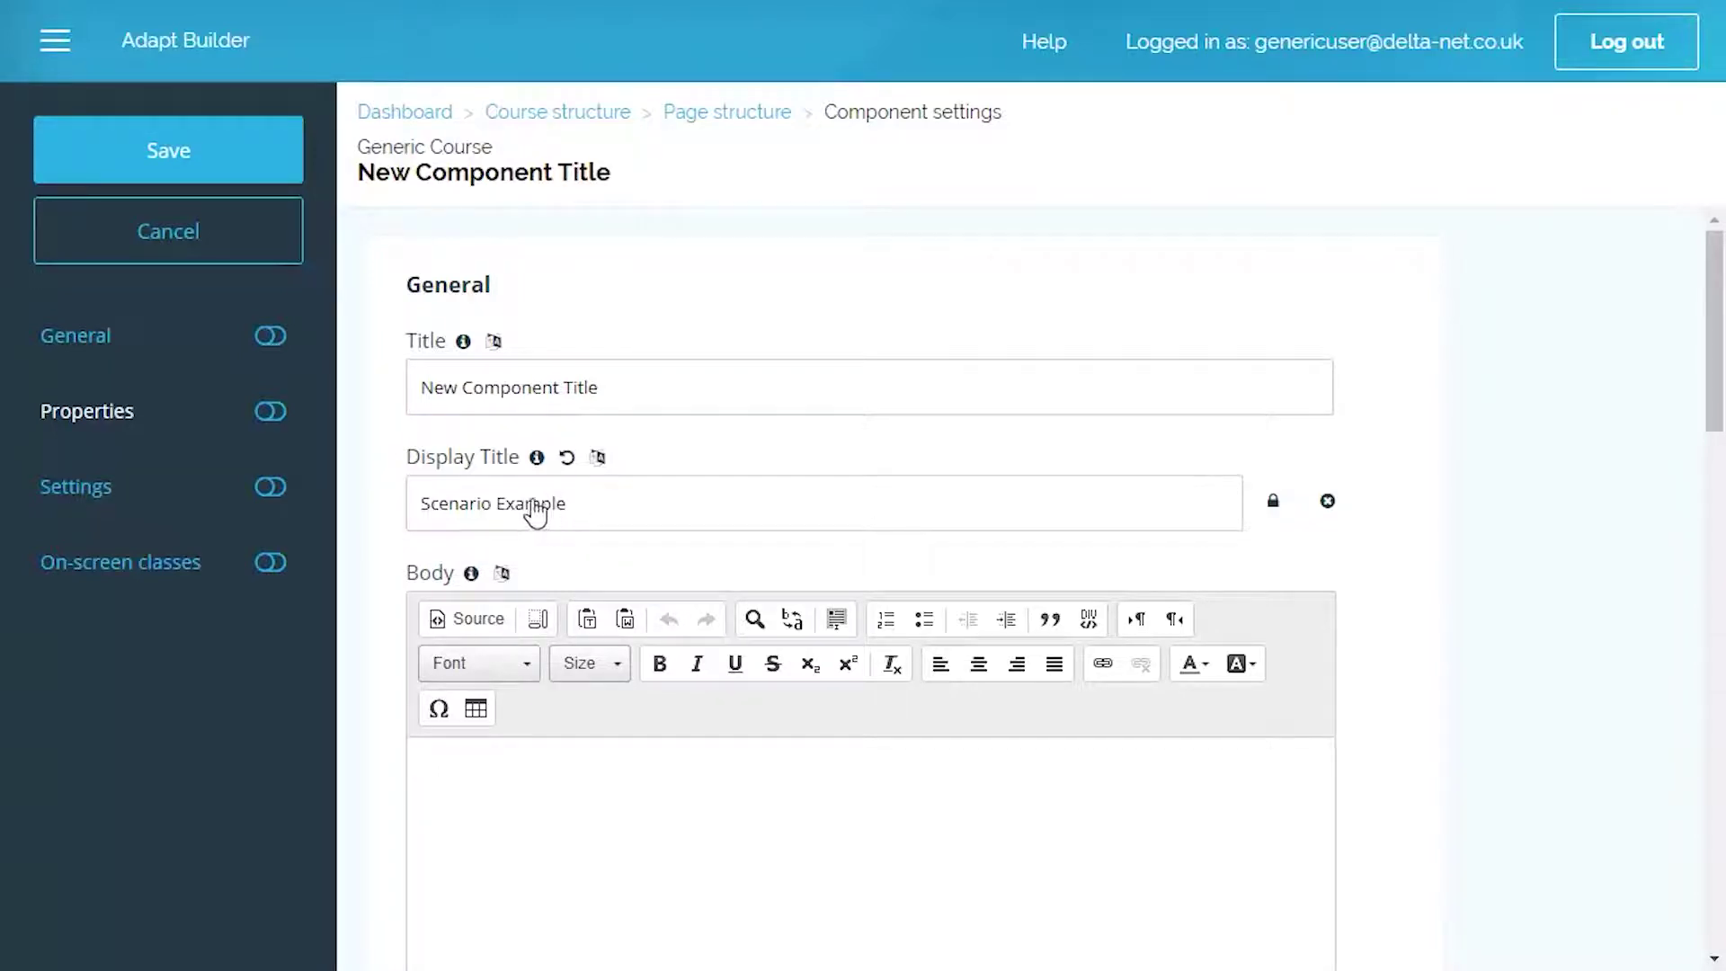
In the component's properties, set the instruction and mobile instruction to "Select the forward arrow to find out more." and completion to allItems
left_click(269, 412)
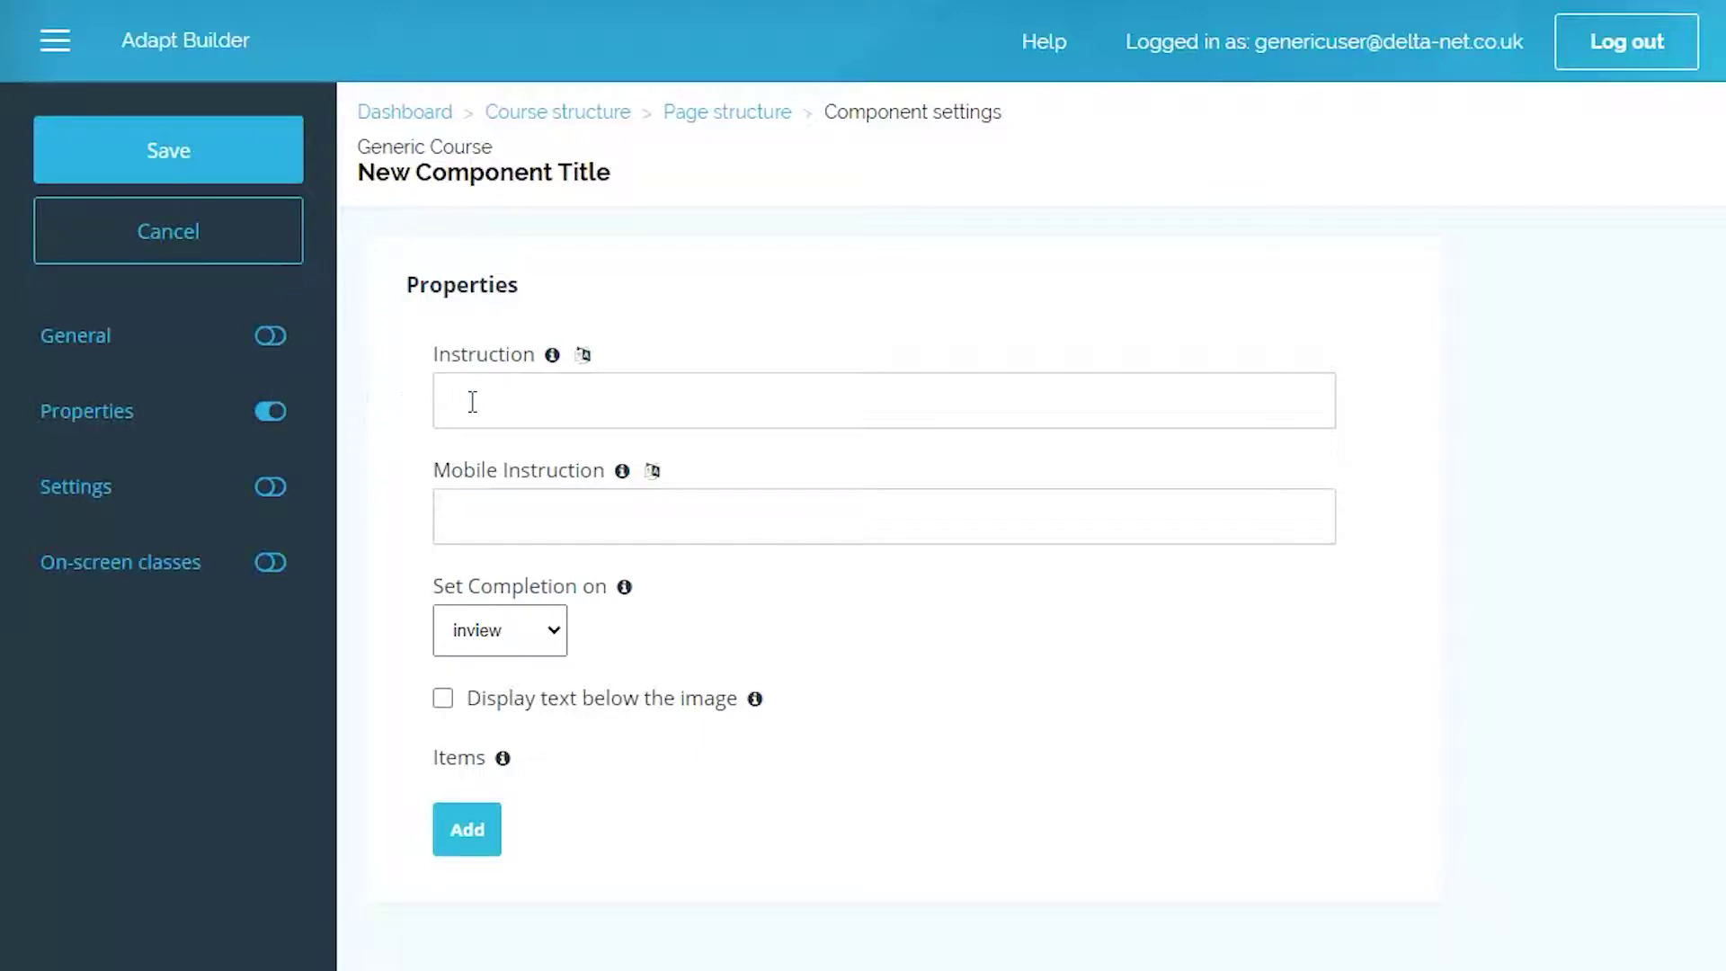
left_click(585, 397)
type("Select the ")
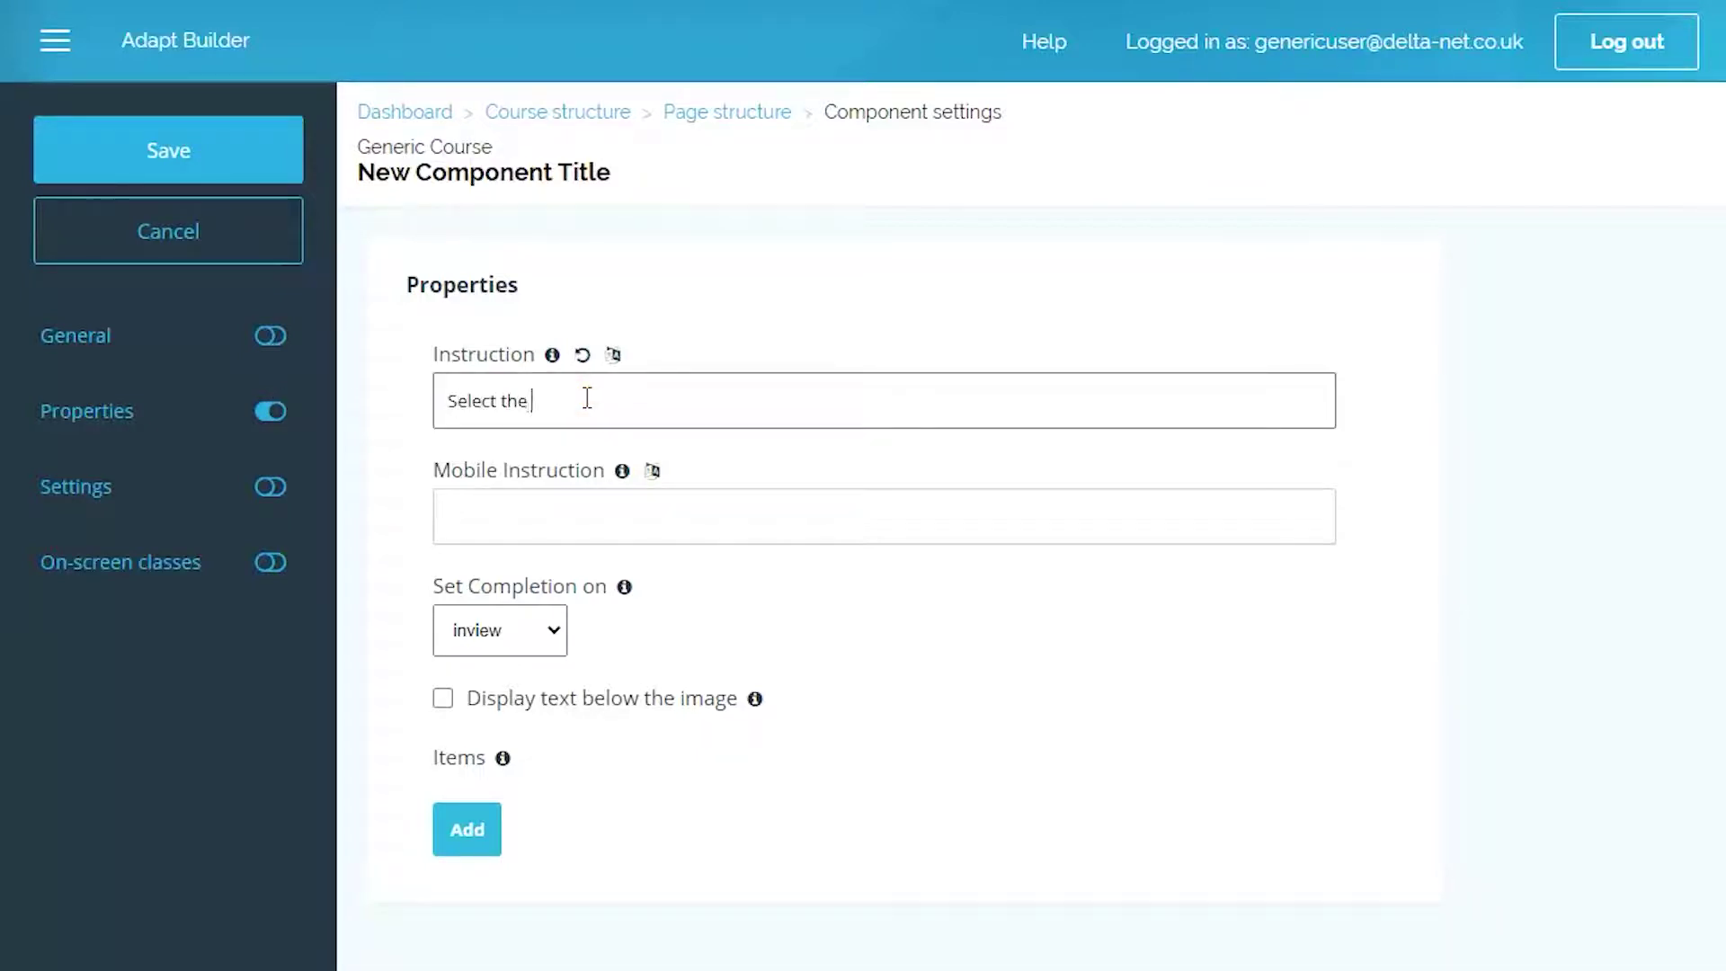
type("forward arrow to find out more.")
key("ctrl+a")
key("ctrl+c")
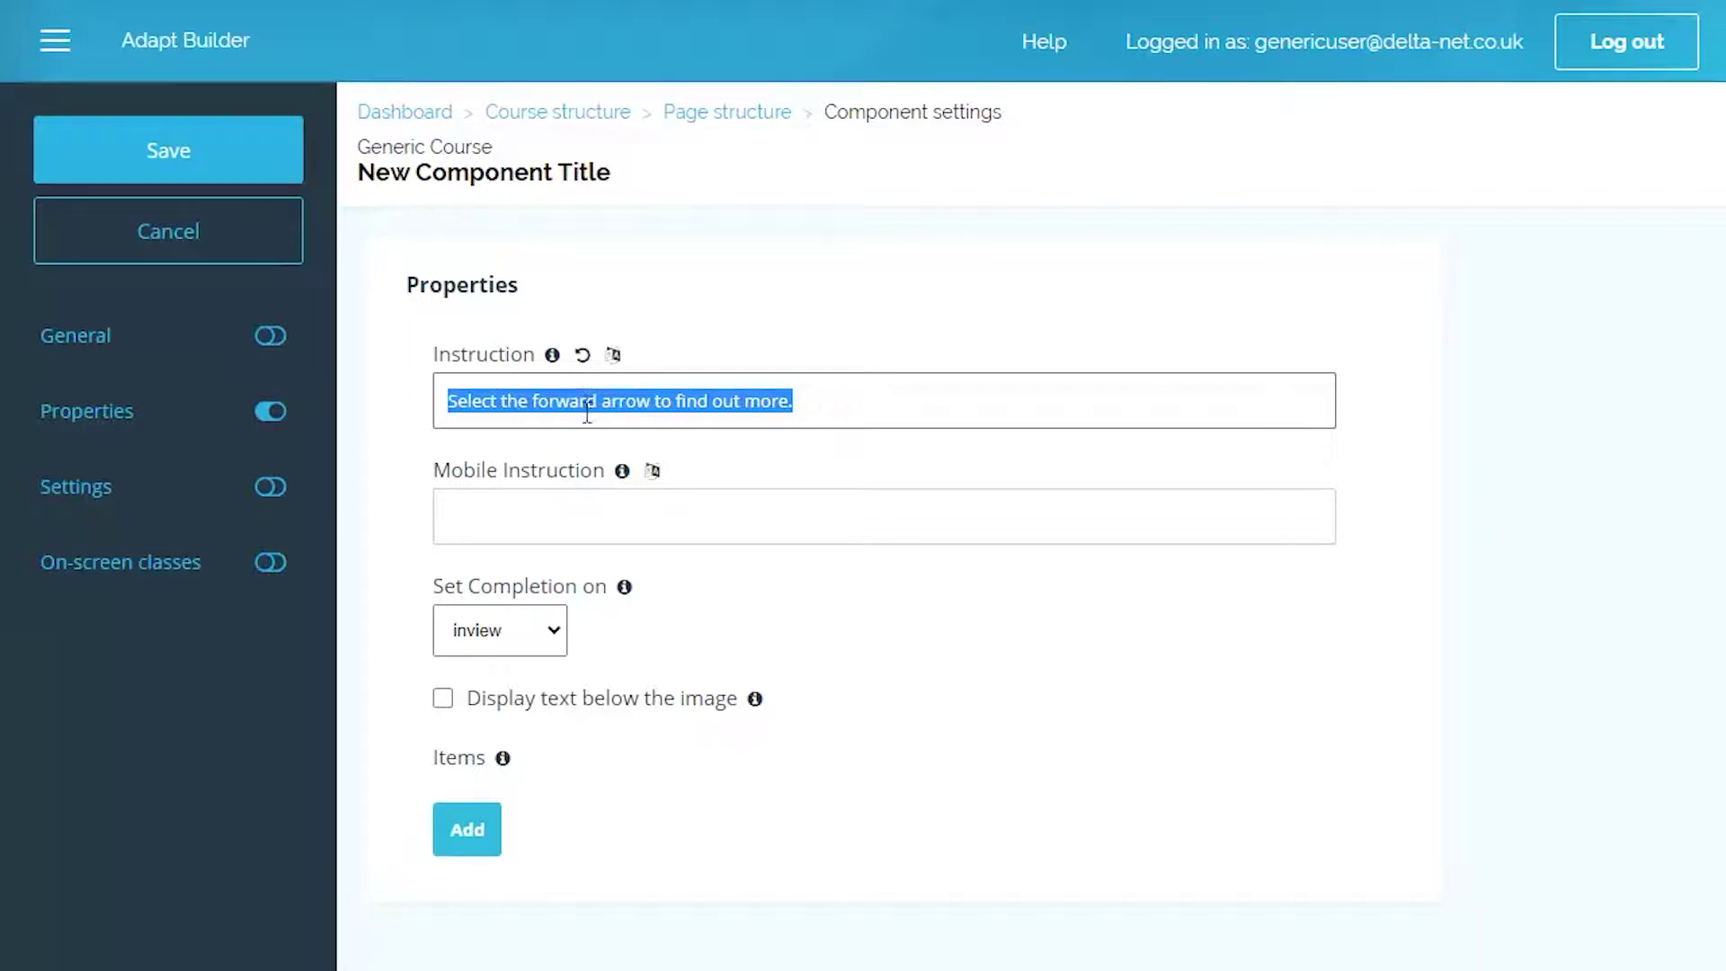
left_click(586, 522)
key("ctrl+v")
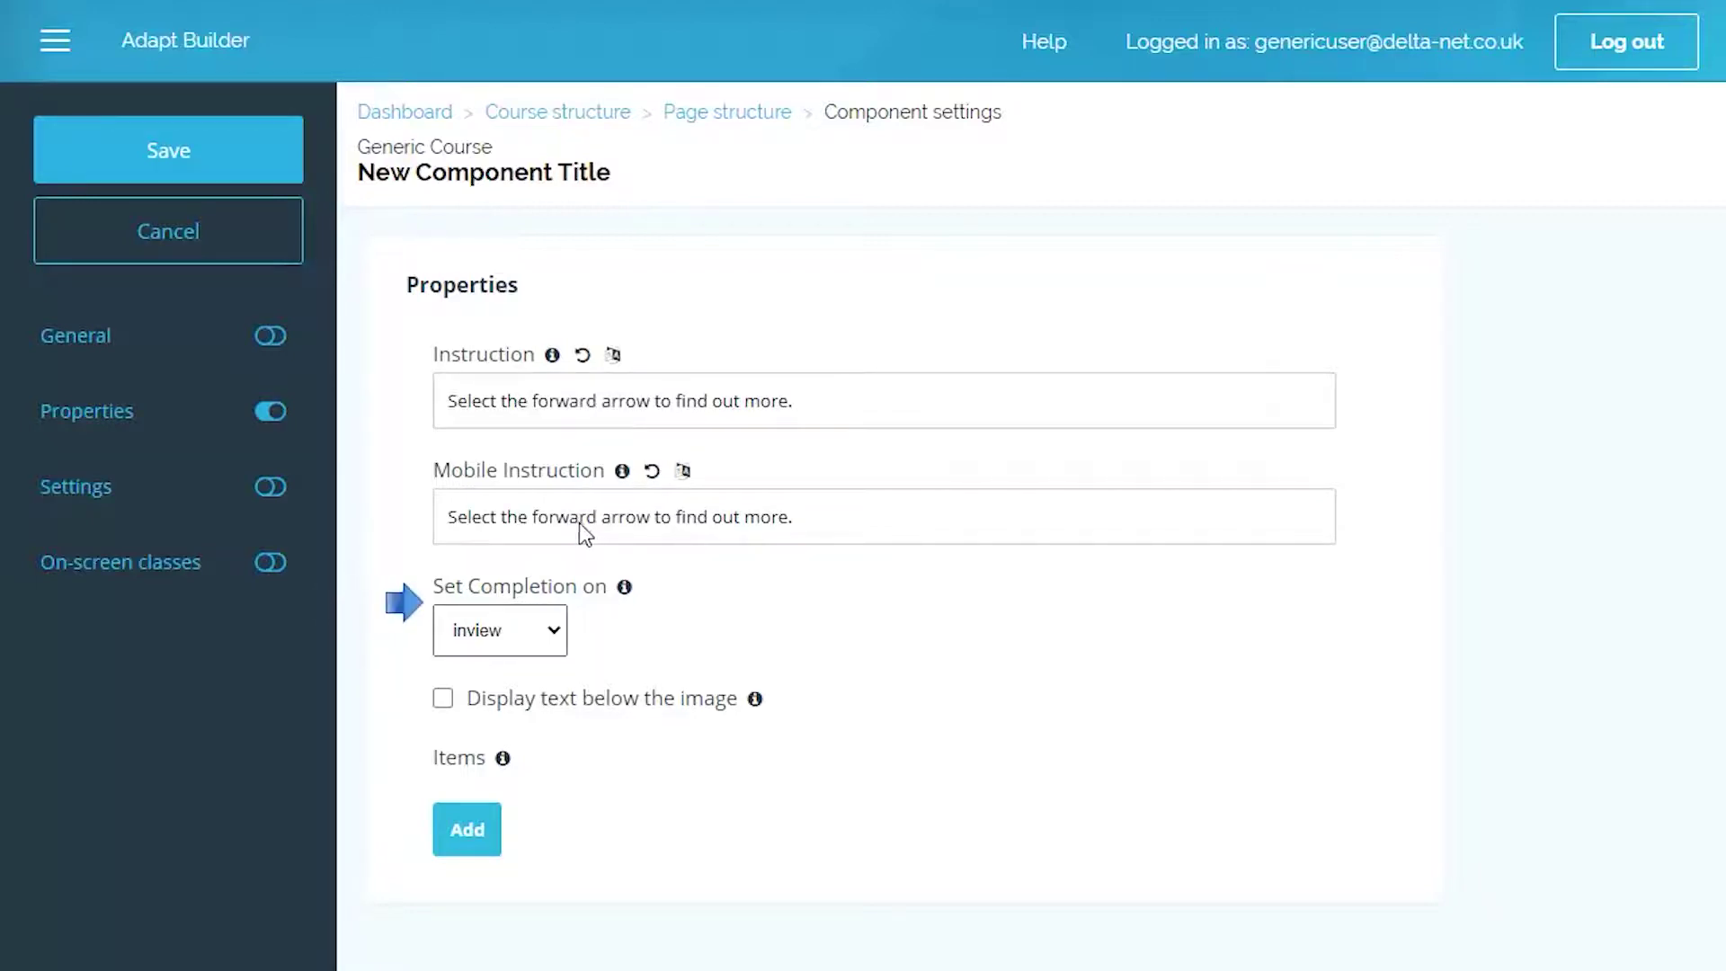
left_click(549, 641)
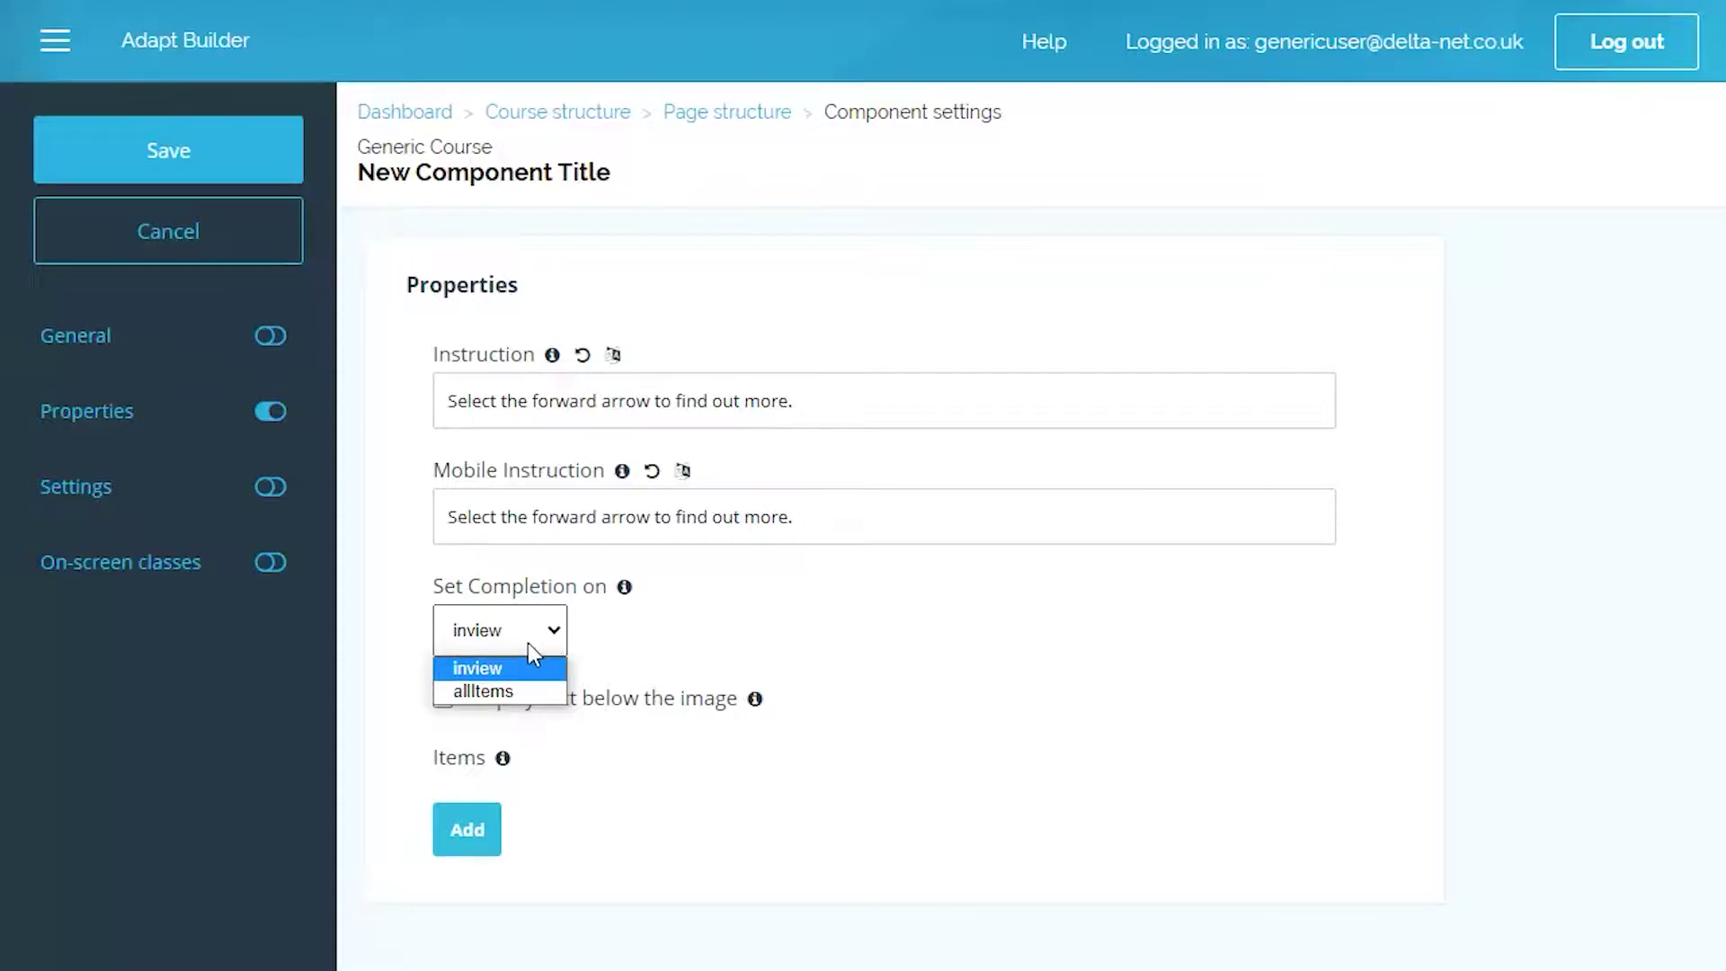
left_click(503, 694)
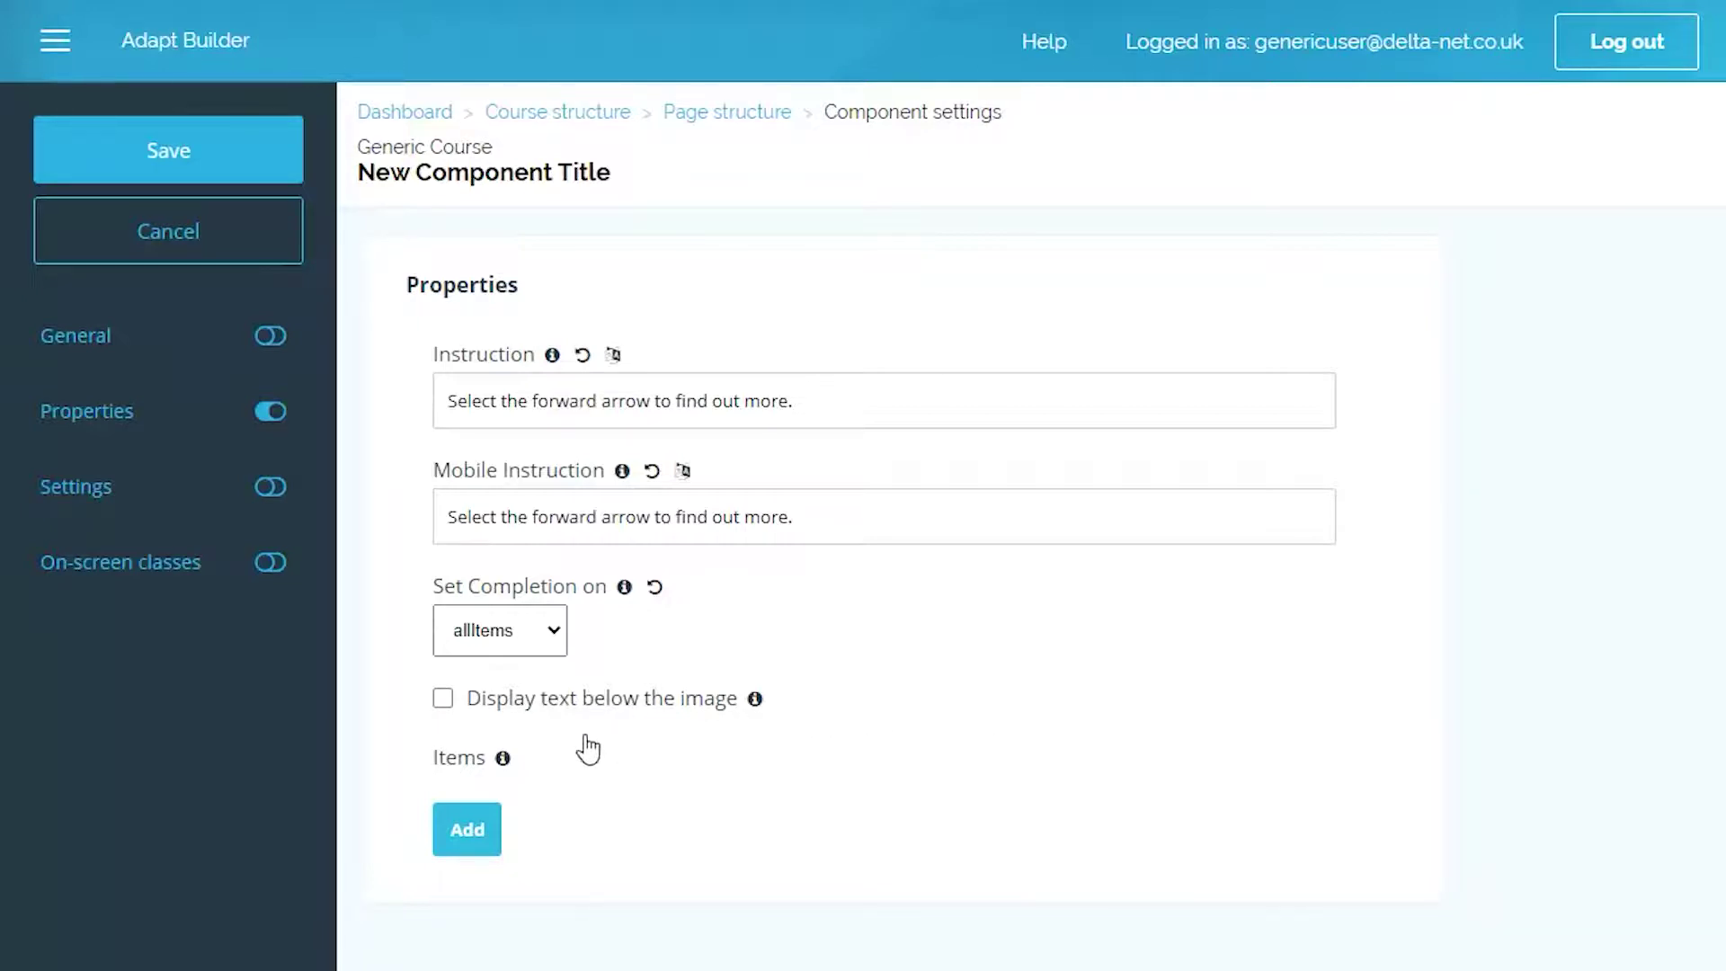
Add an item with display title "Tug of war" and main text "Blue man and Orange man are having a tug of war."
left_click(475, 834)
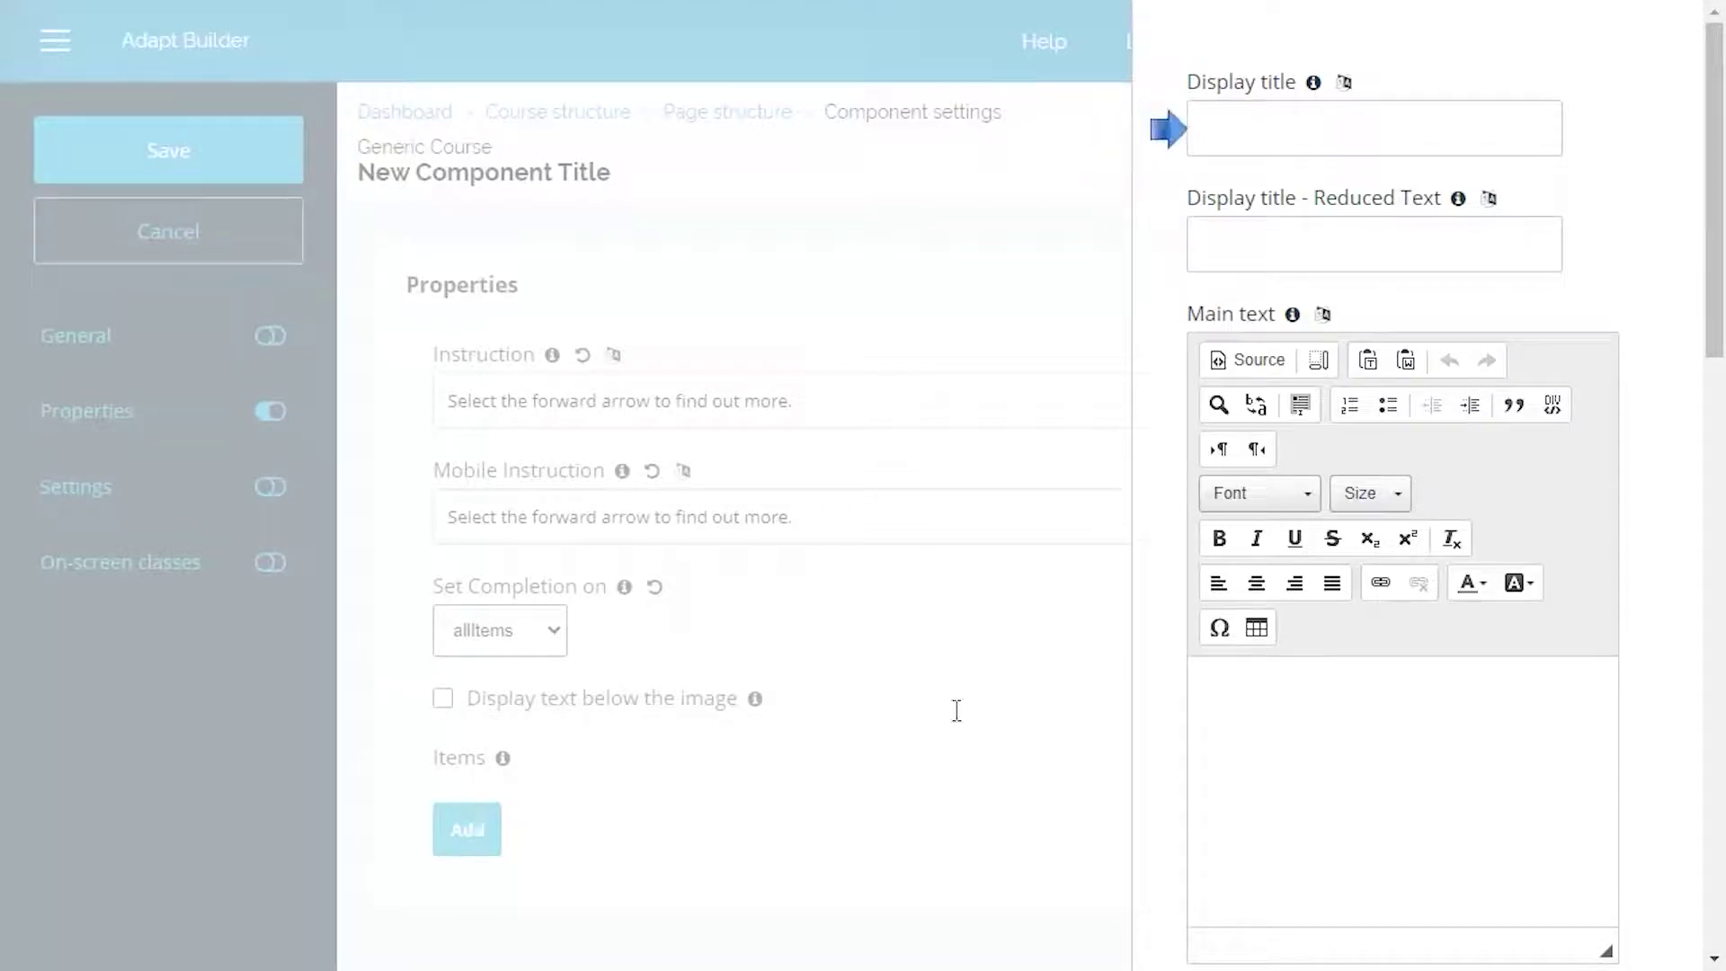
left_click(1227, 130)
type("Tug of war")
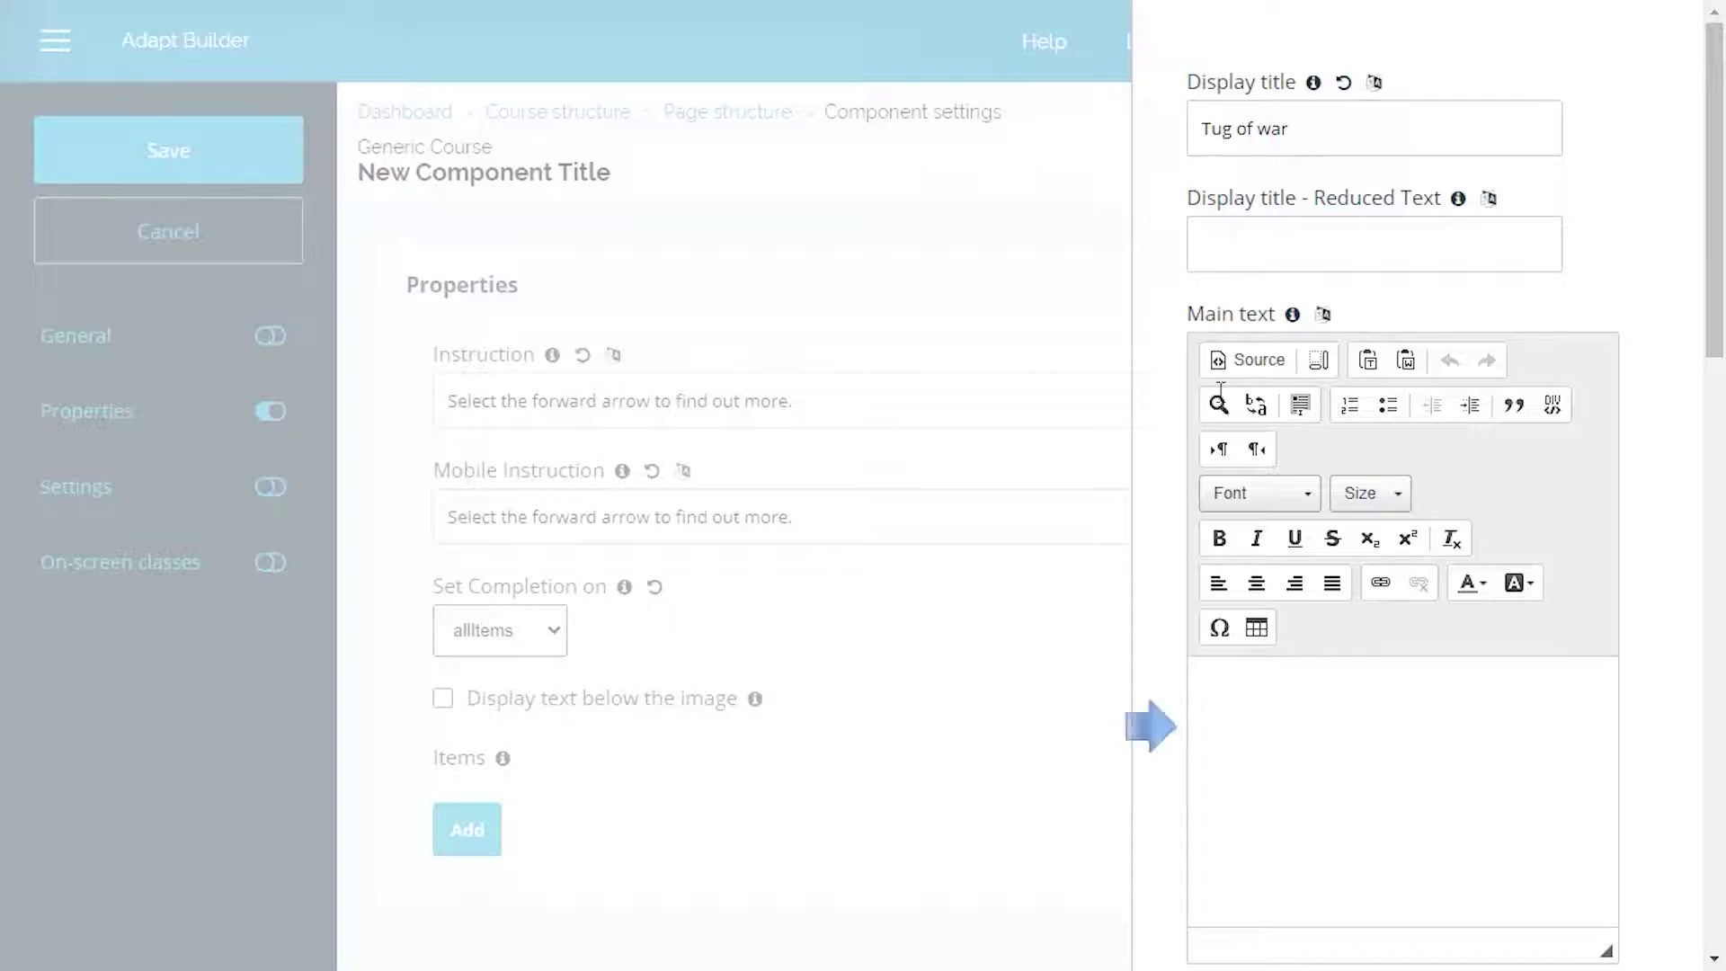
left_click(1219, 672)
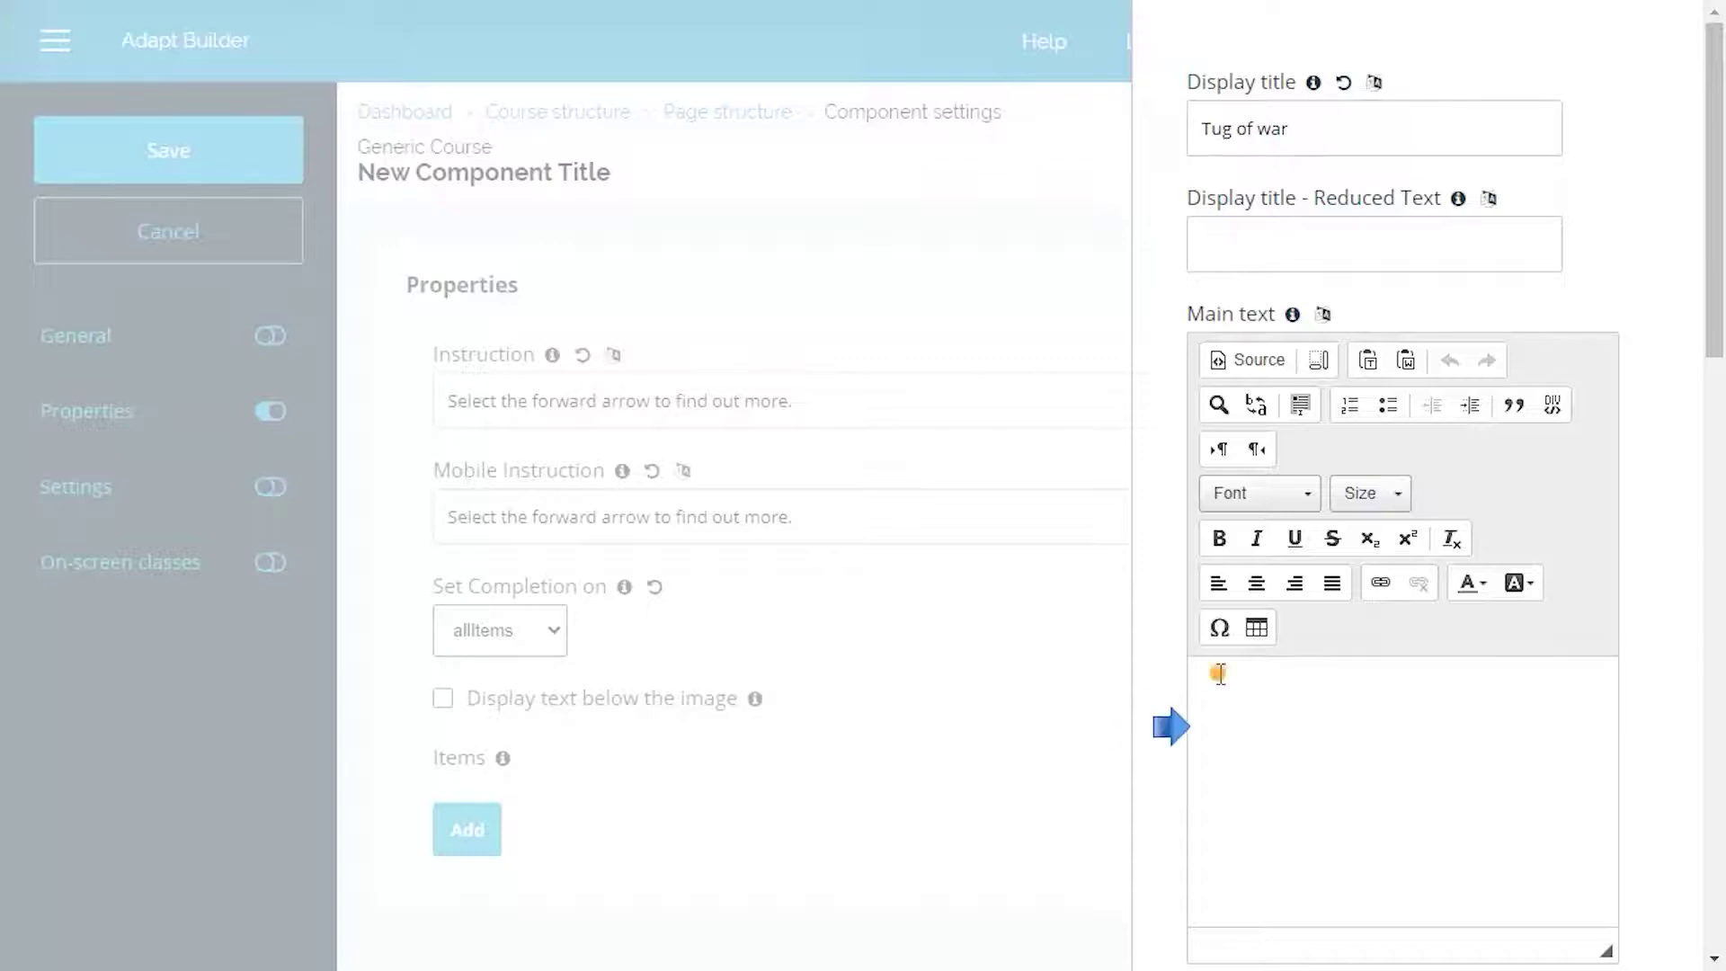
type("Blue man and Orange man are having a tug of war.")
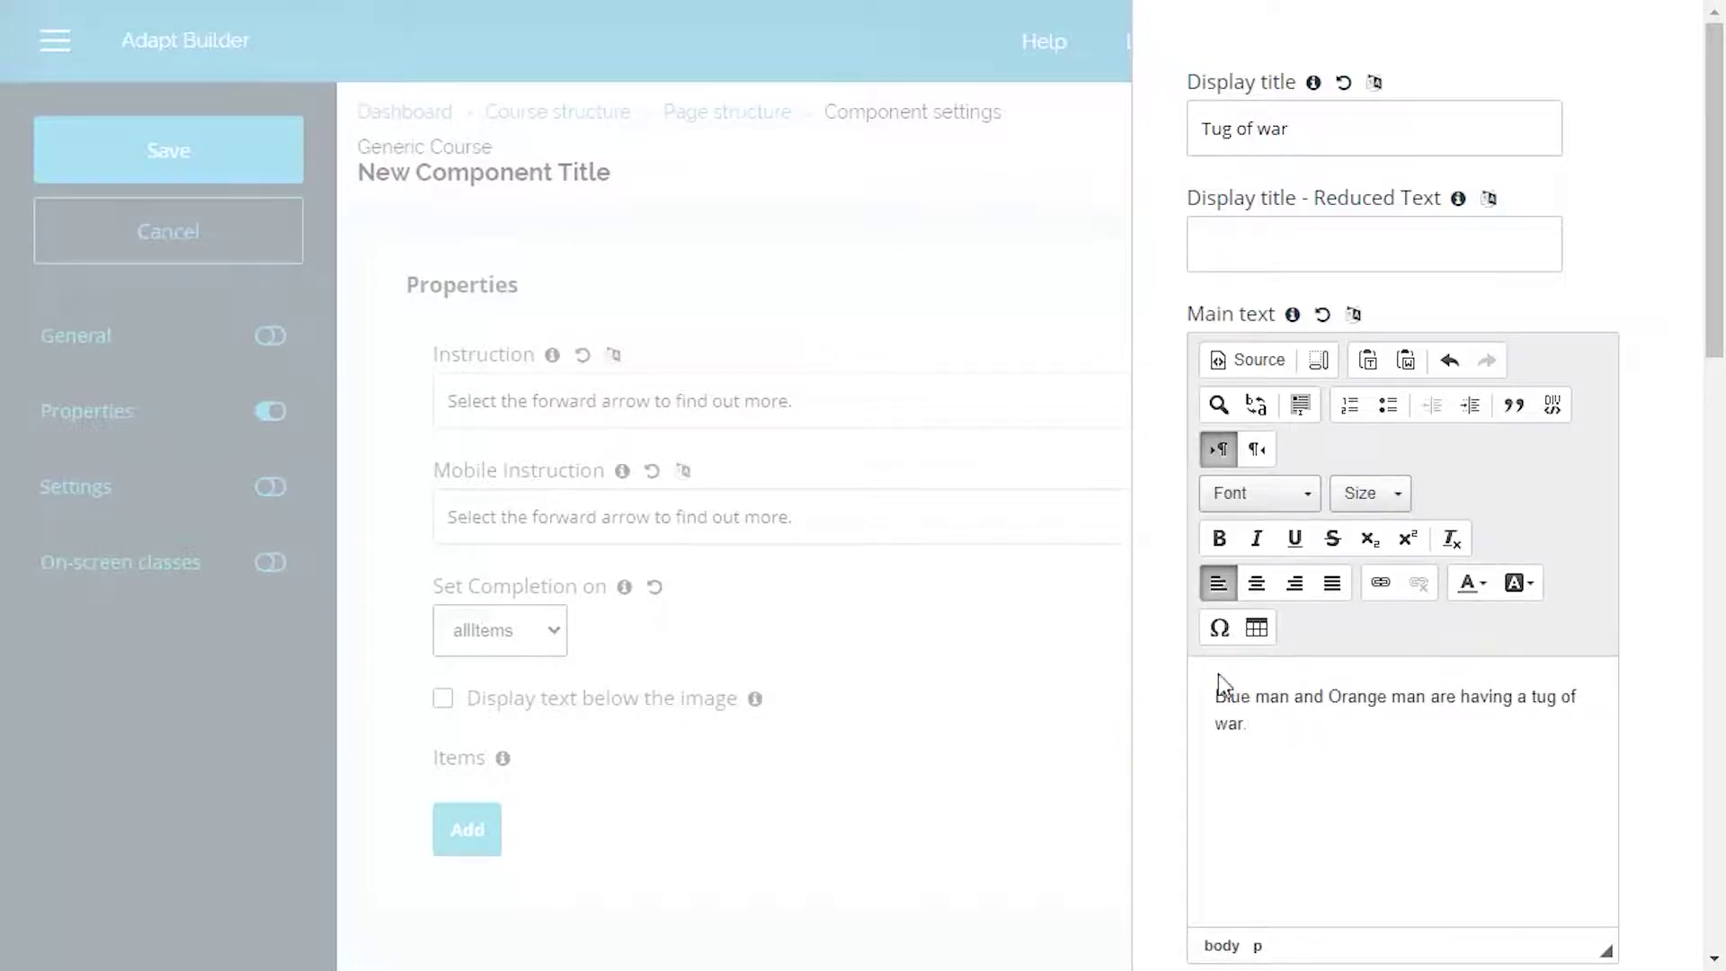
Choose the Default Scenario 1 asset as the graphic of the "Tug of war" item
scroll(1637, 708, "down", 15)
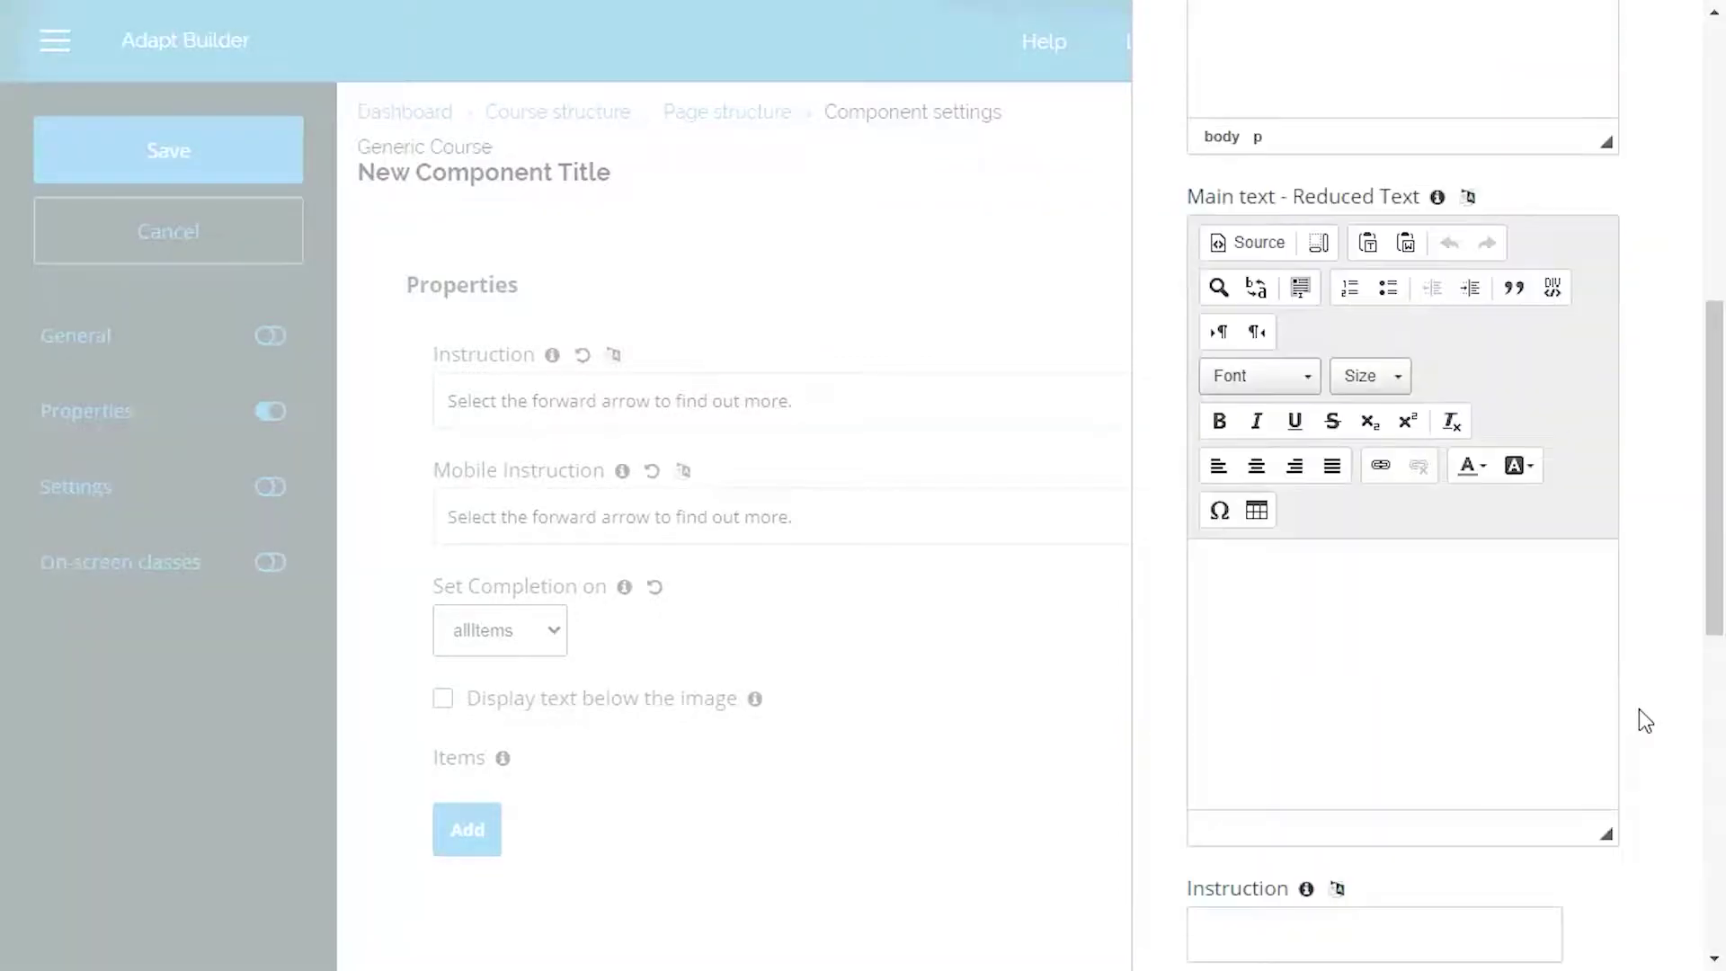
scroll(1637, 710, "down", 3)
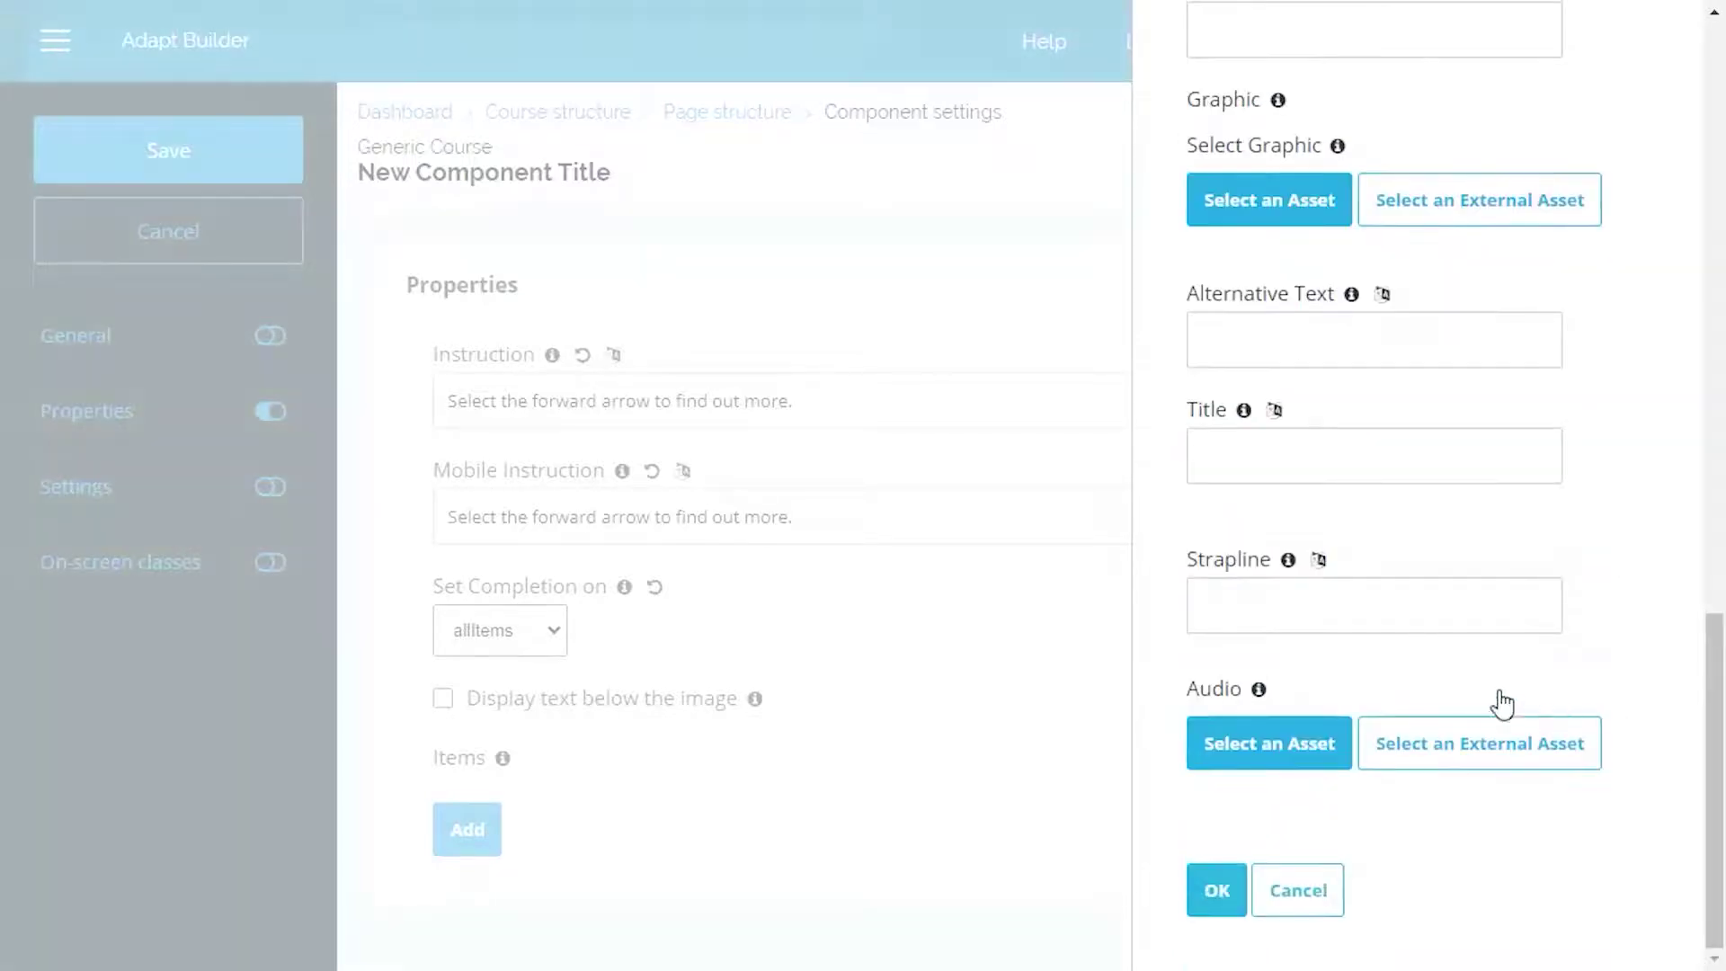
left_click(1260, 201)
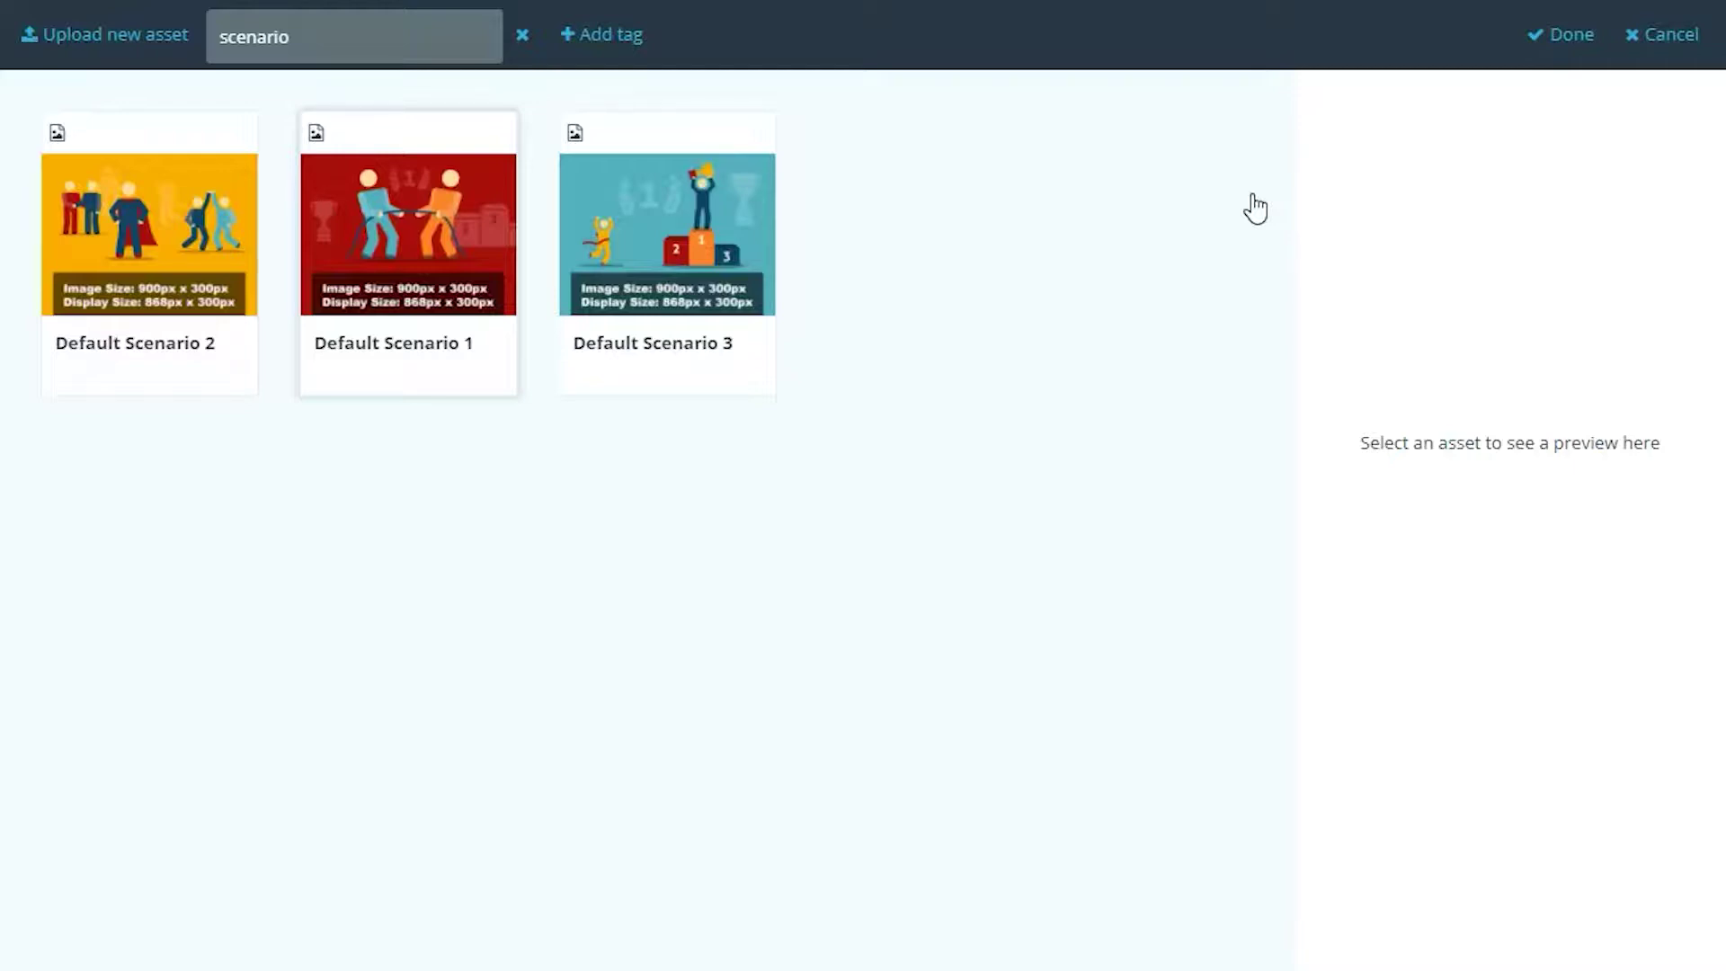
left_click(389, 238)
left_click(1561, 36)
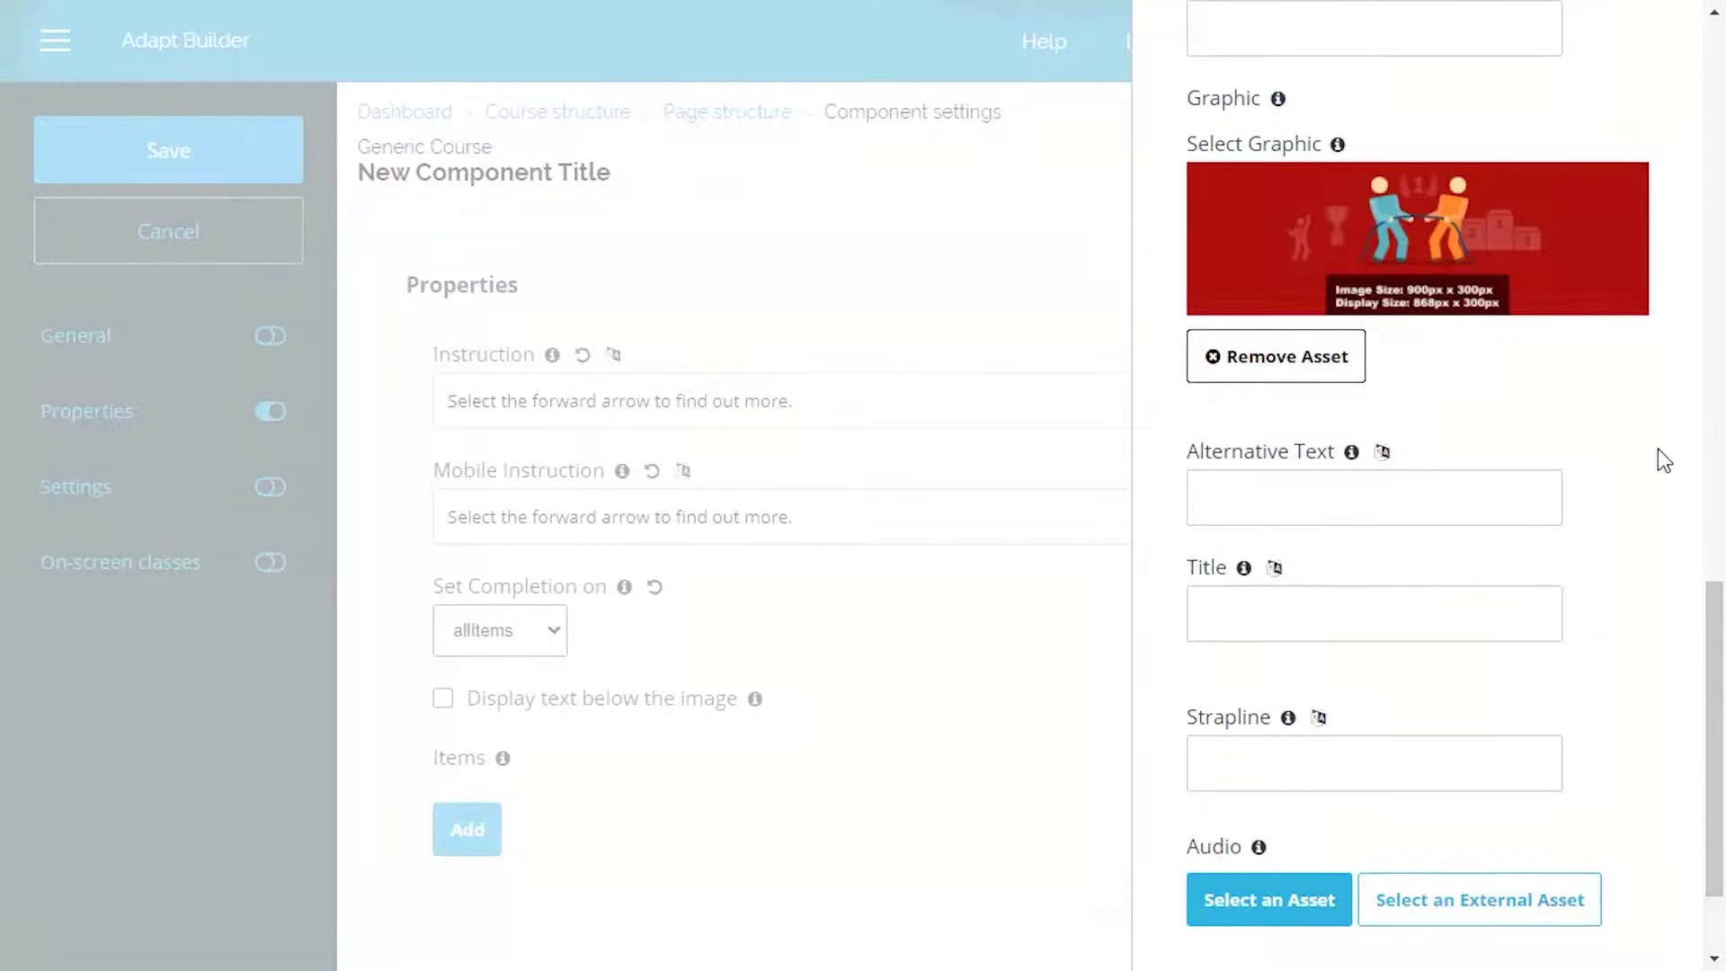
Set the "Tug of war" item's strapline to 1 and confirm the item
scroll(1662, 460, "down", 2)
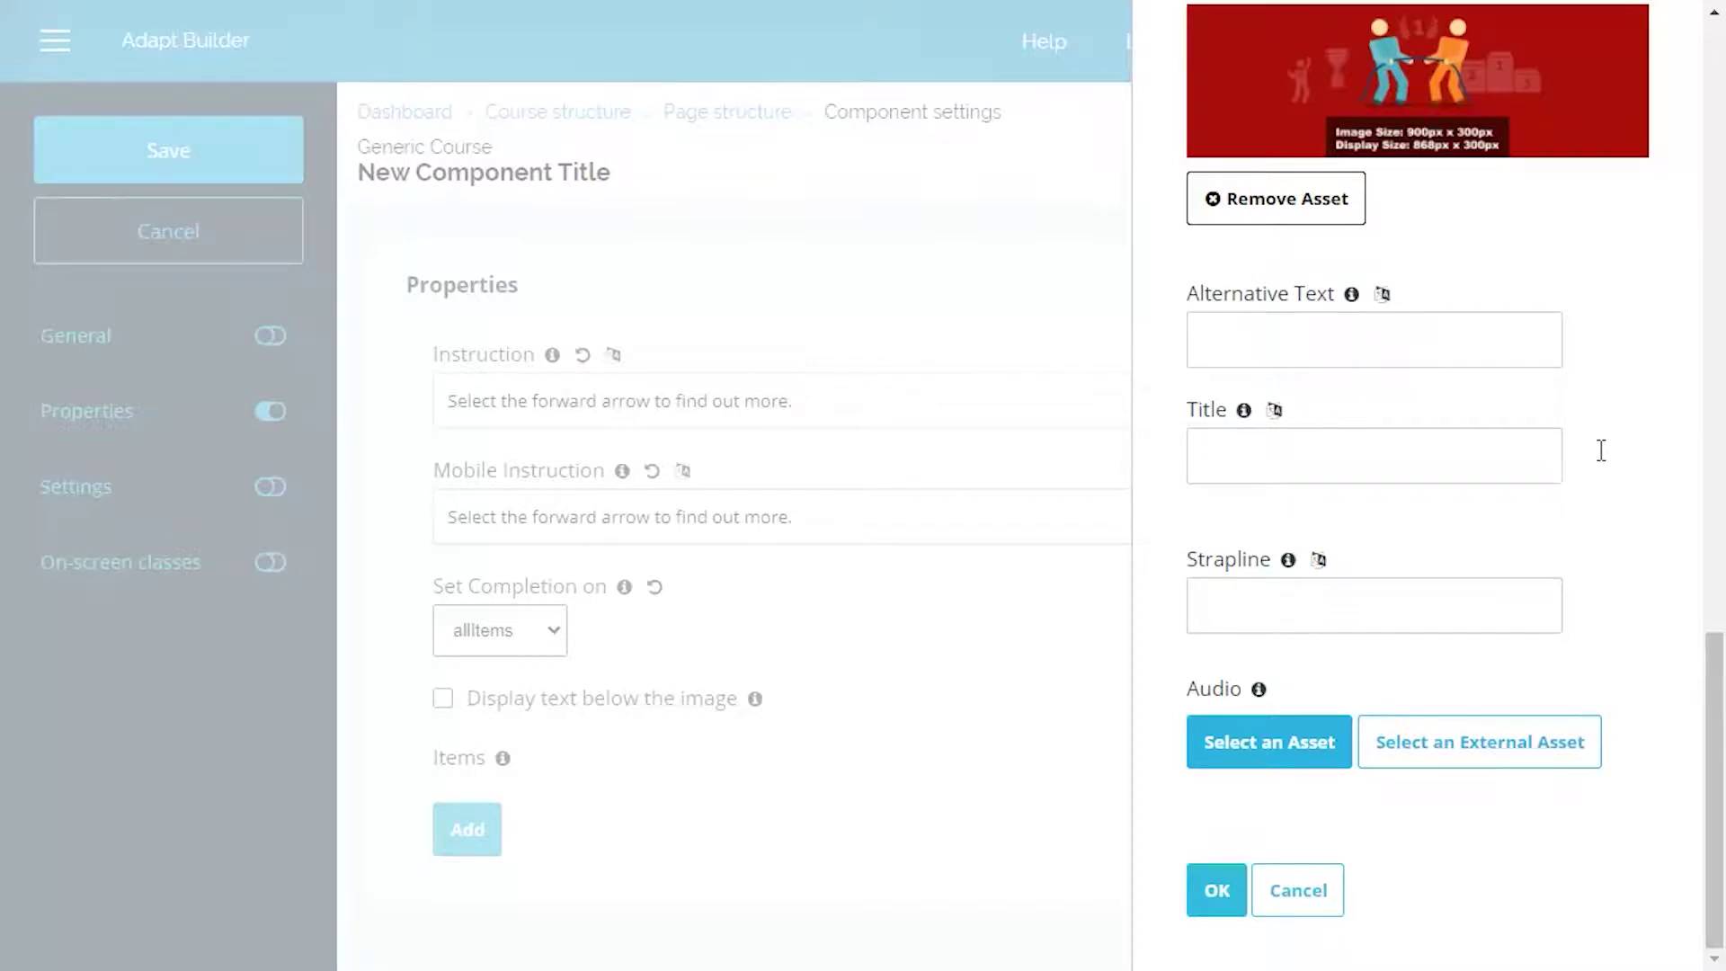
left_click(1206, 604)
type("1")
left_click(1215, 892)
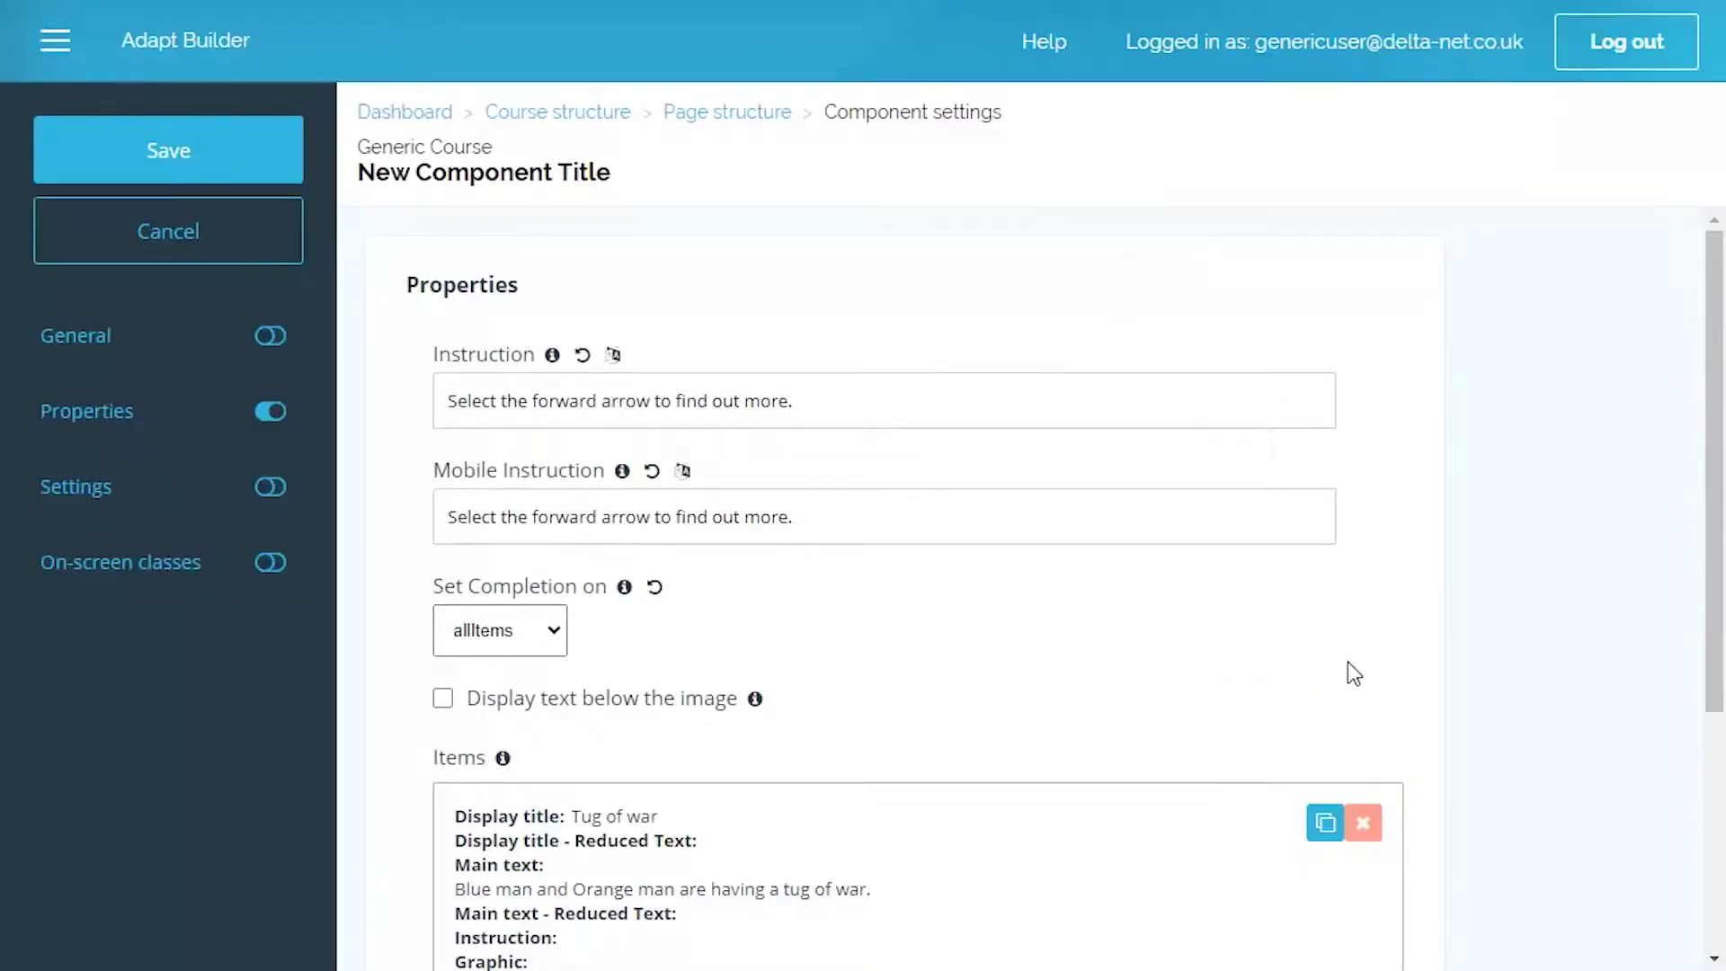
Add a second item with display title "Blue wins" and main text "Blue has won the tug of war."
scroll(1348, 663, "down", 4)
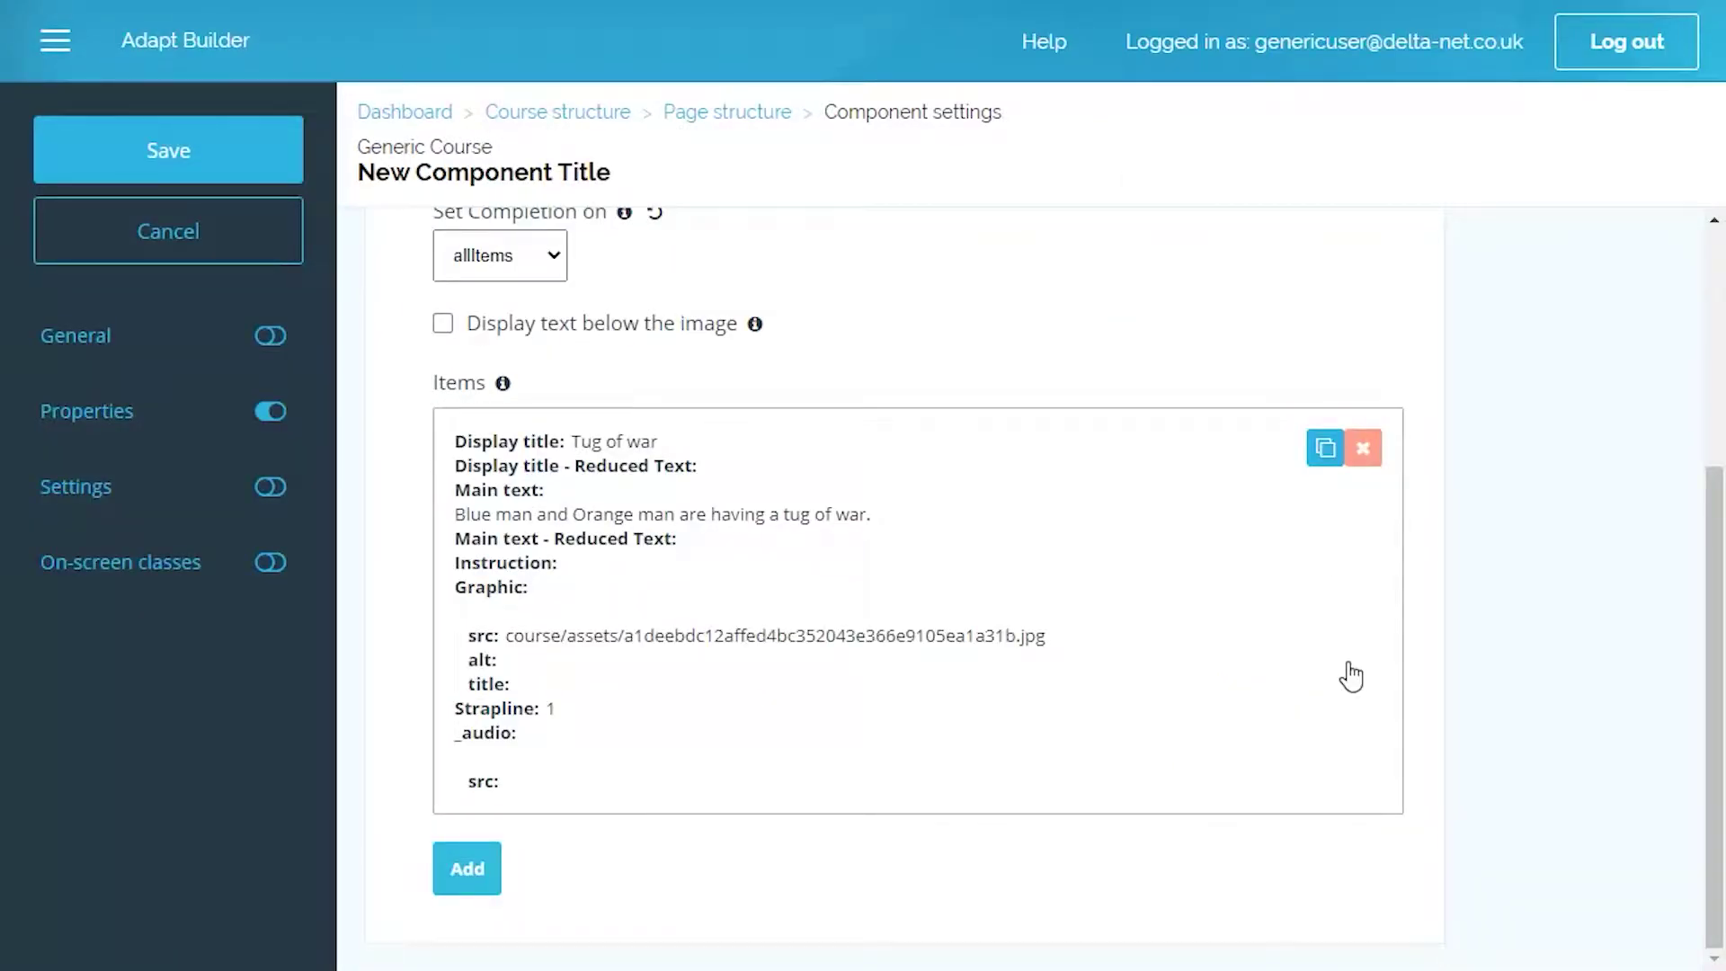
left_click(440, 864)
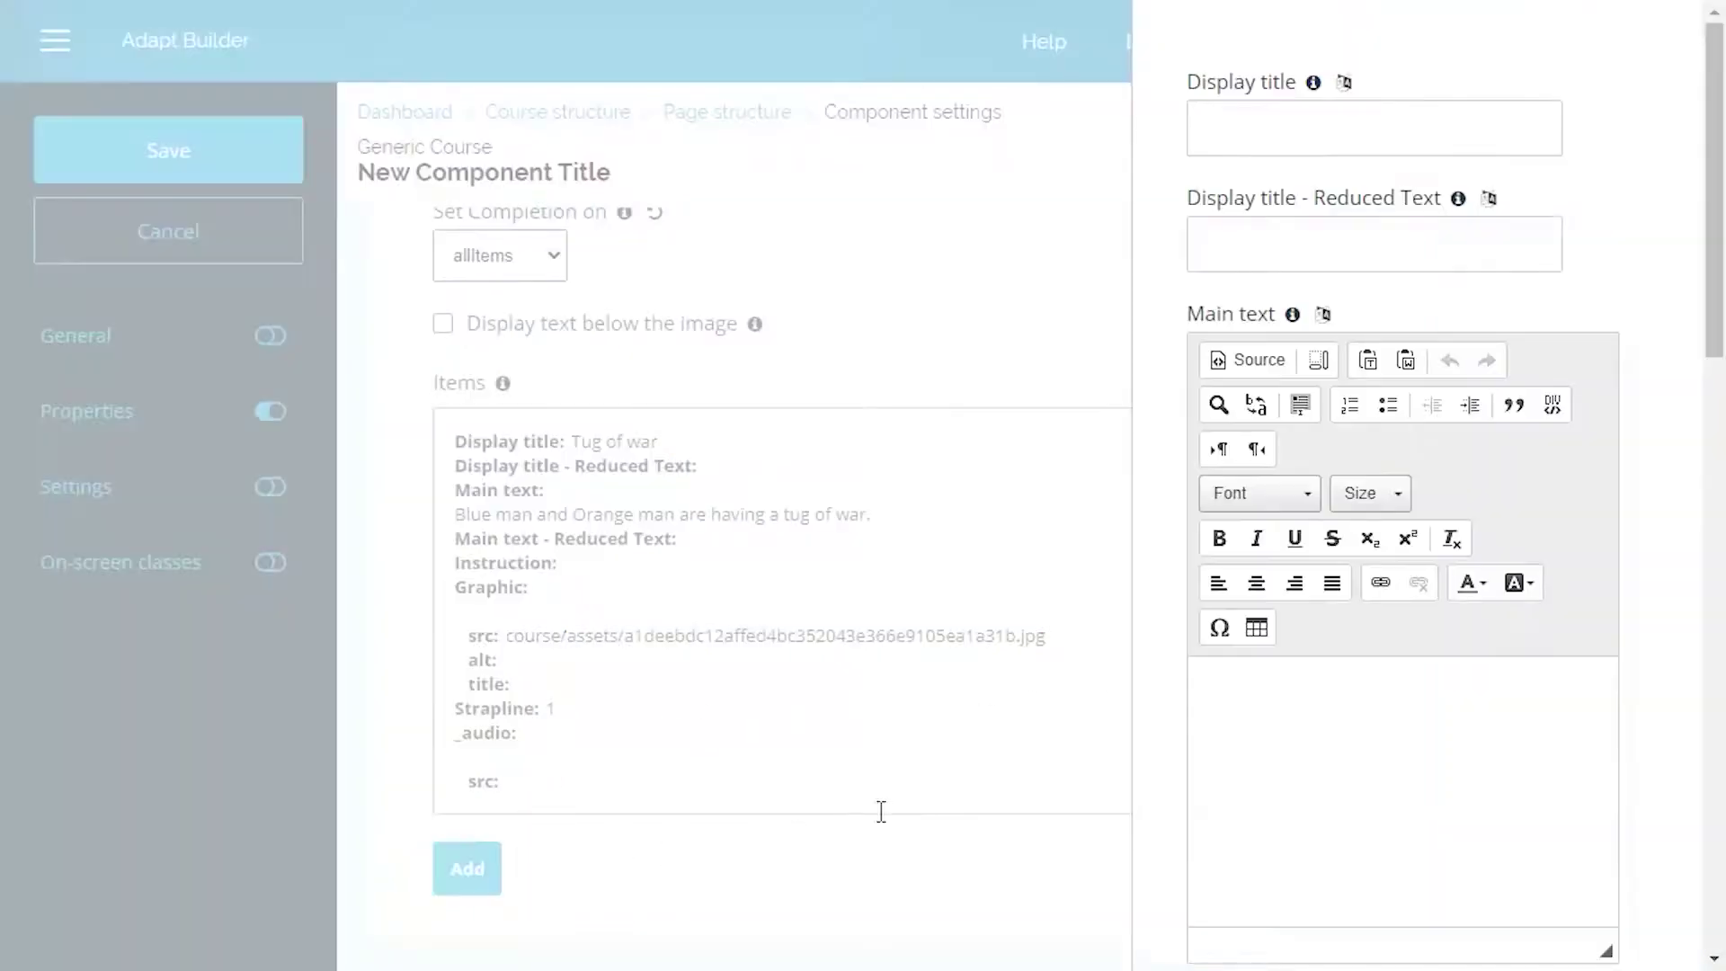
left_click(1343, 124)
type("Blue wins")
left_click(1270, 726)
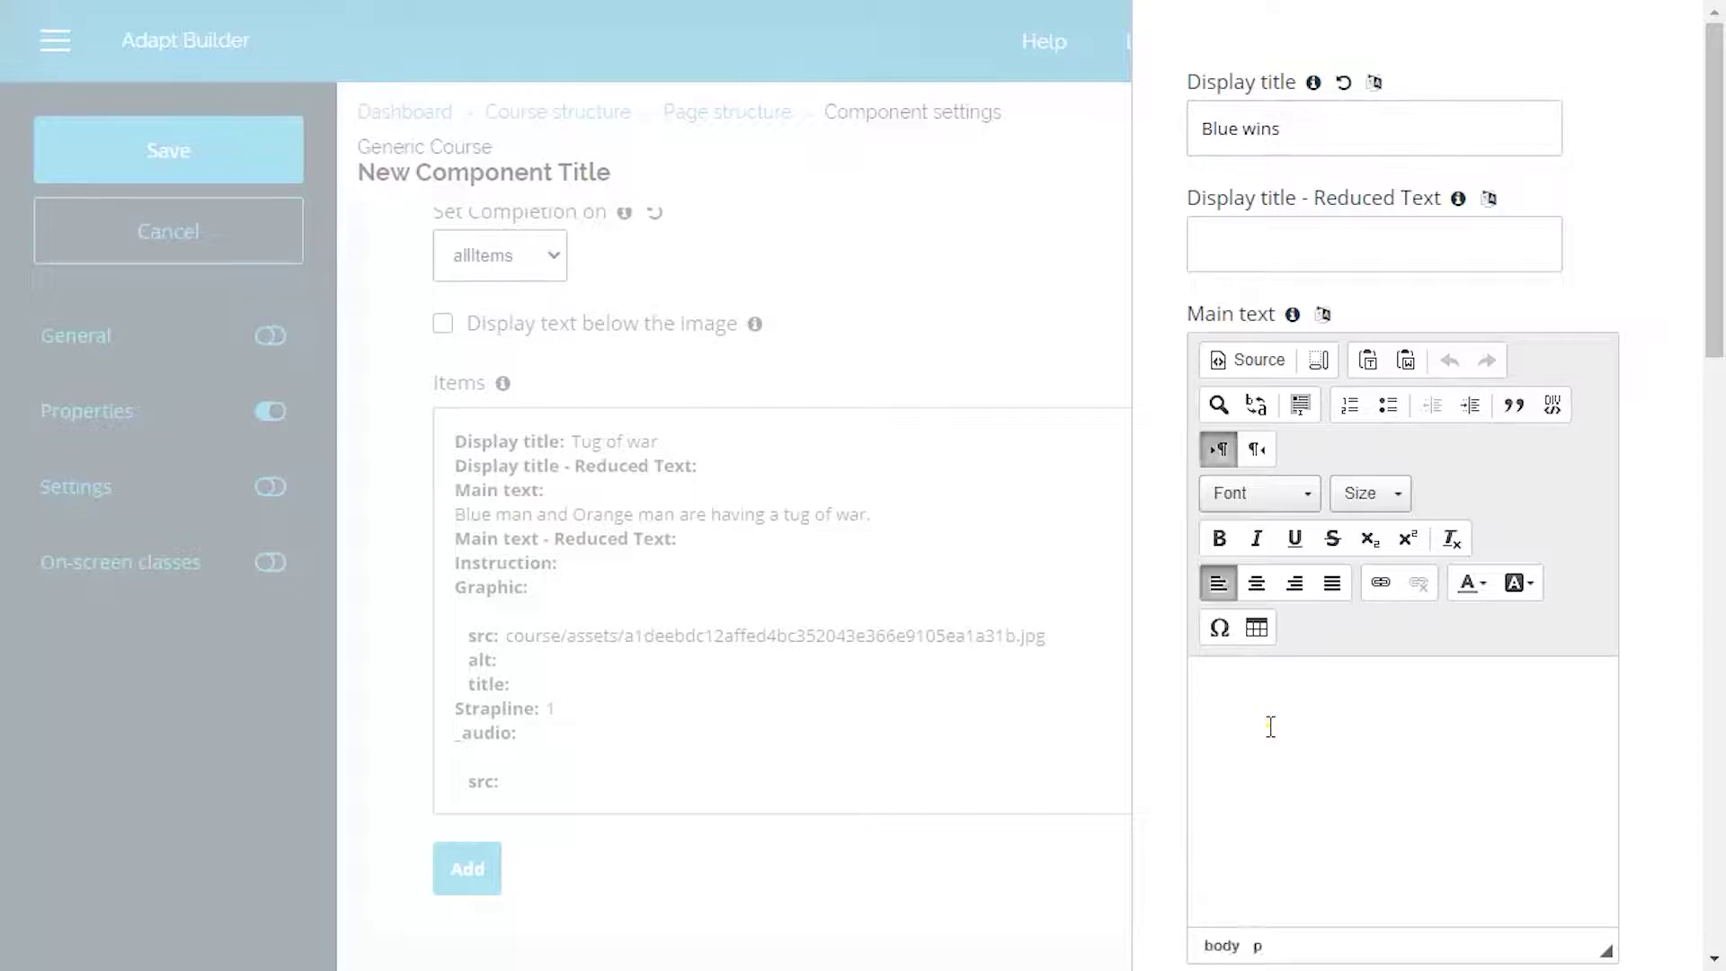
type("Blue has won the tug of w")
Choose the Default Scenario 2 asset as the graphic of the "Blue wins" item
scroll(1270, 737, "down", 10)
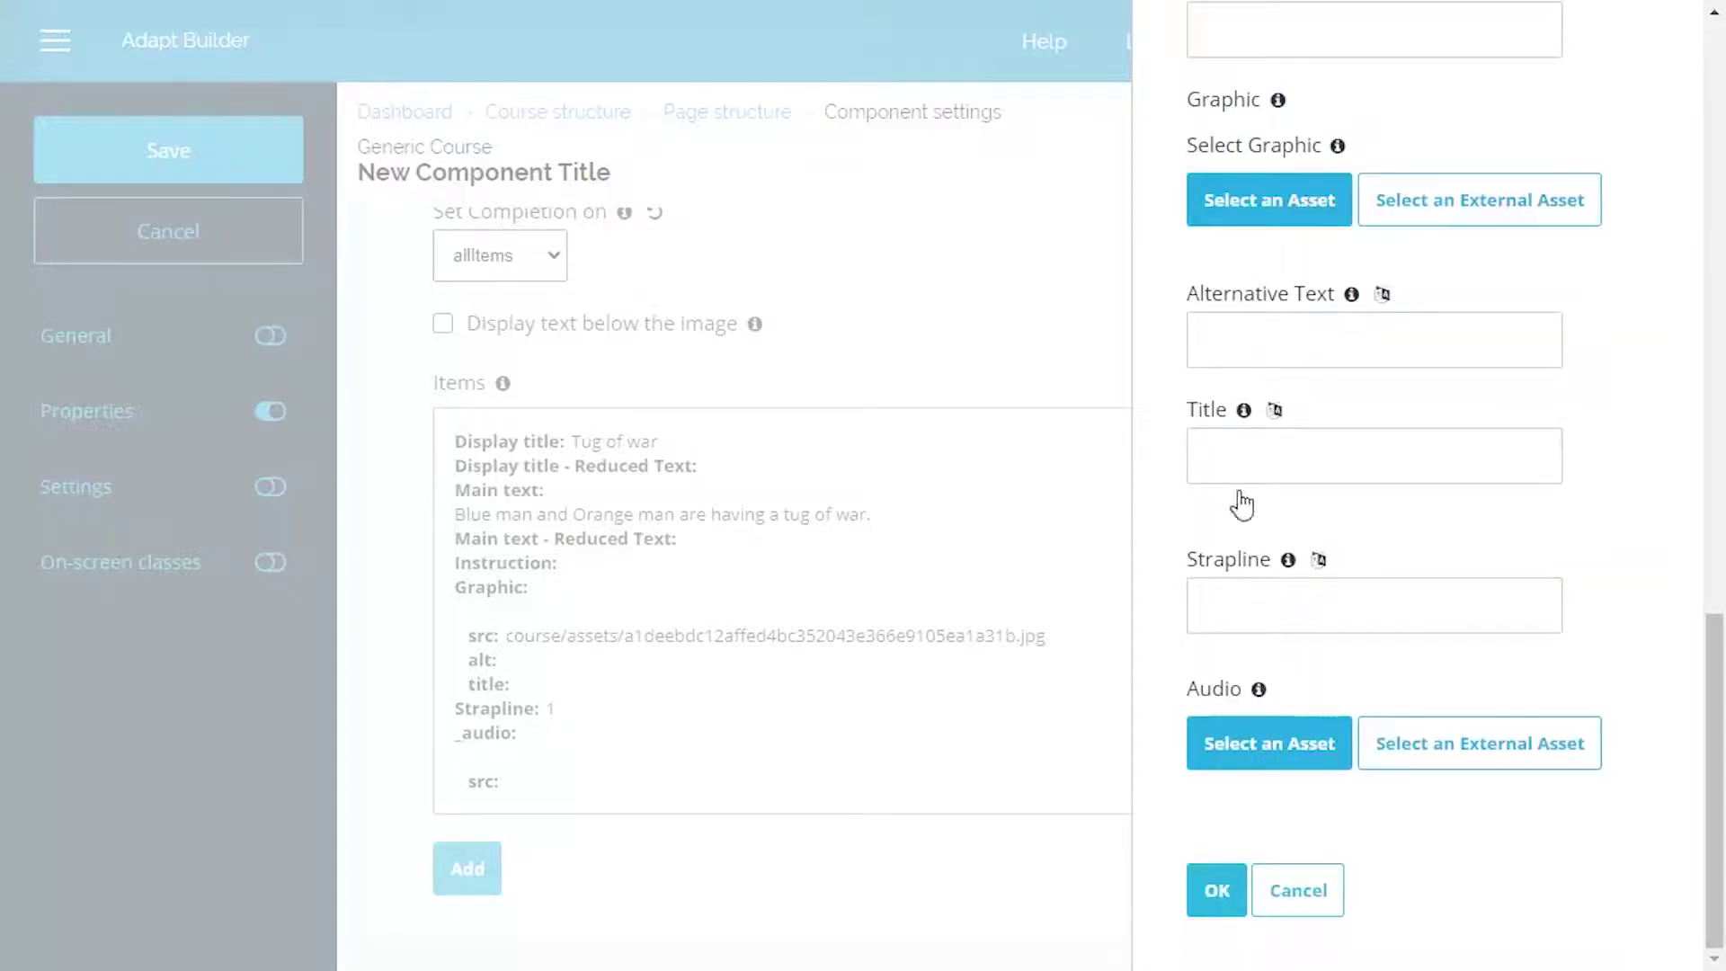
left_click(1238, 209)
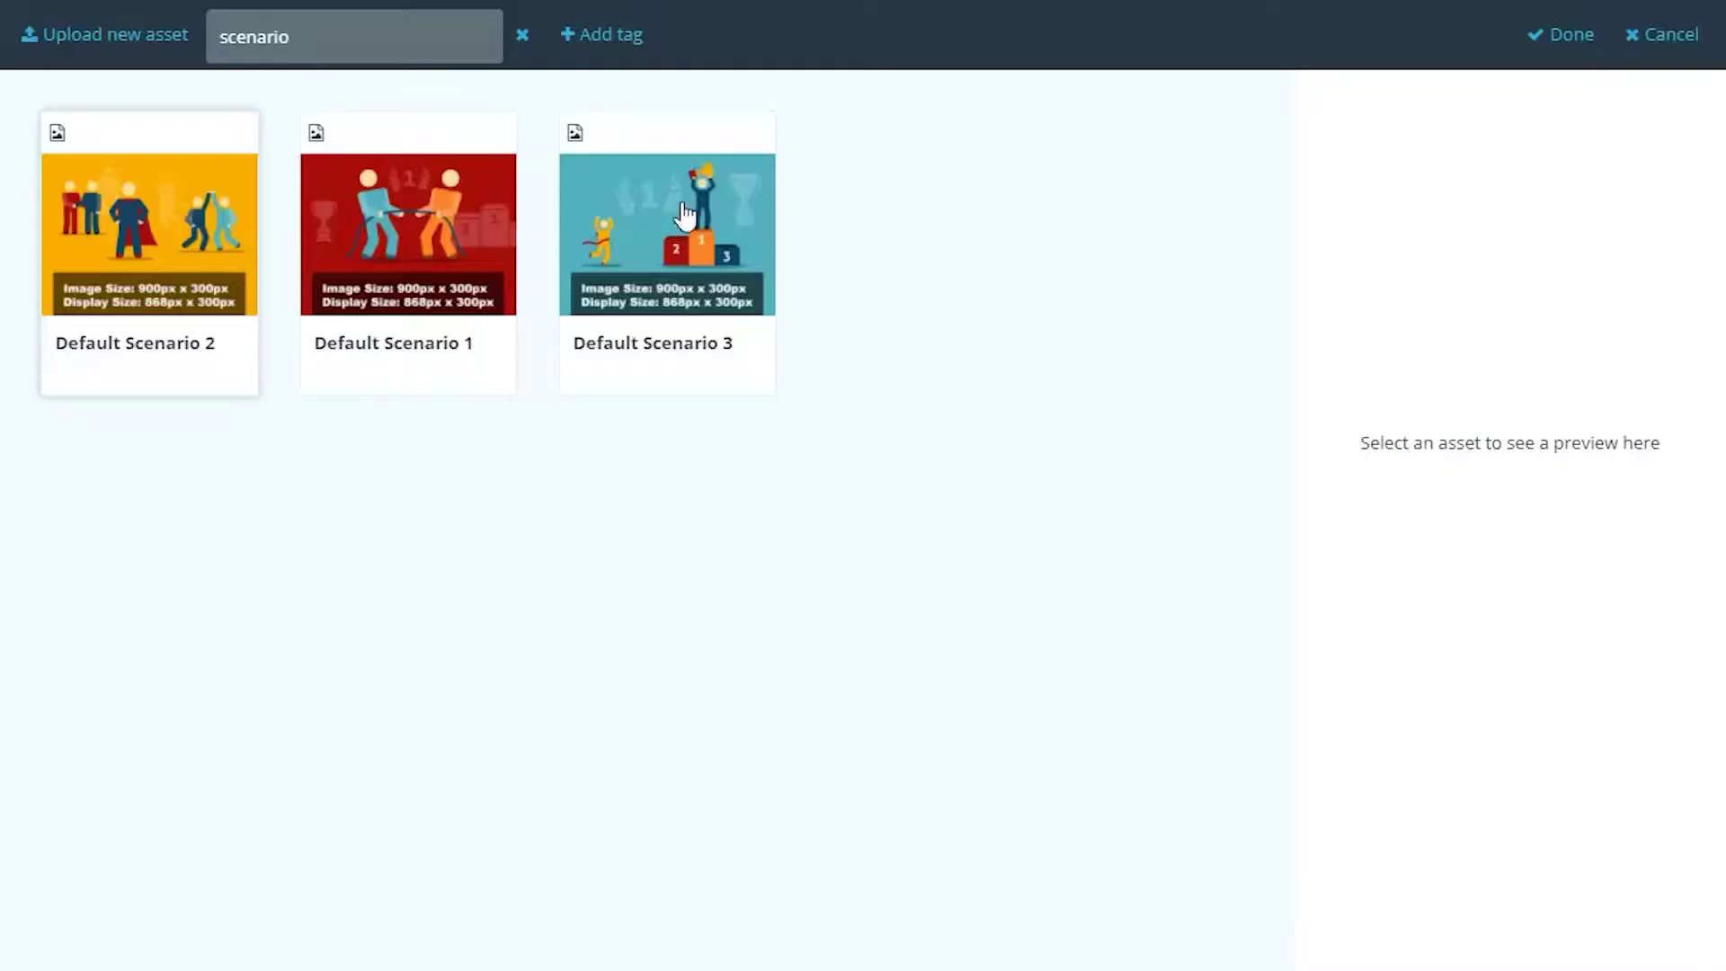
left_click(137, 251)
left_click(1564, 39)
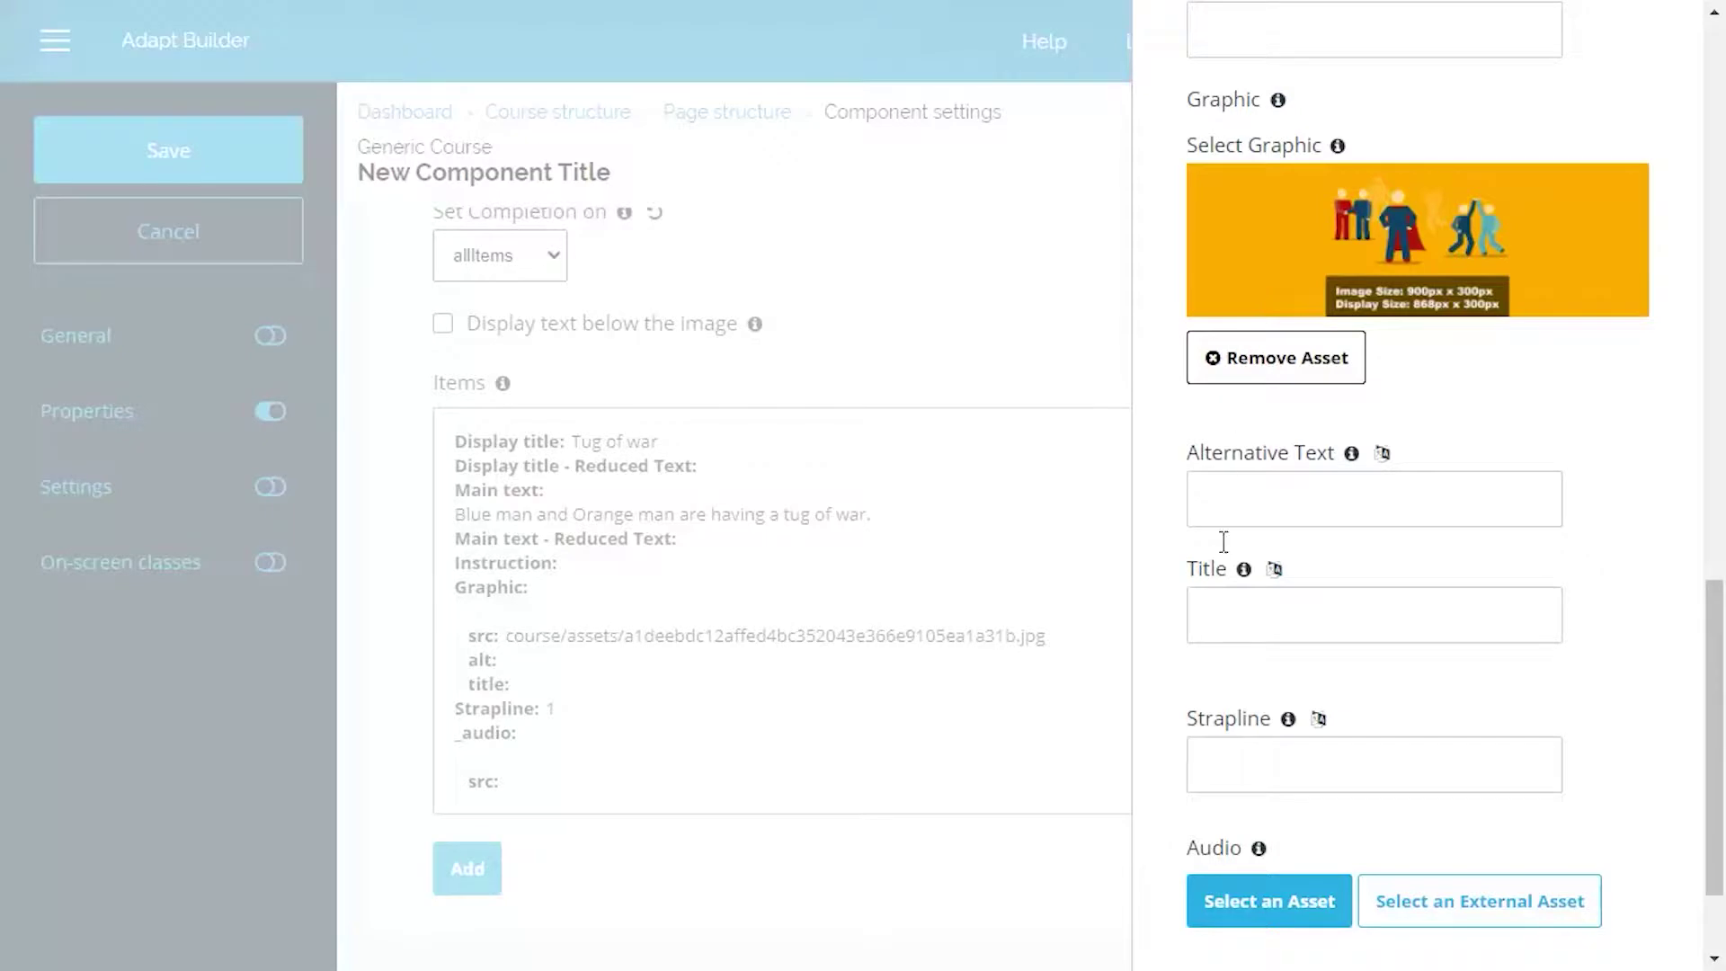
Set the "Blue wins" item's strapline to 2 and confirm the item
left_click(1205, 759)
type("2")
scroll(1213, 768, "down", 2)
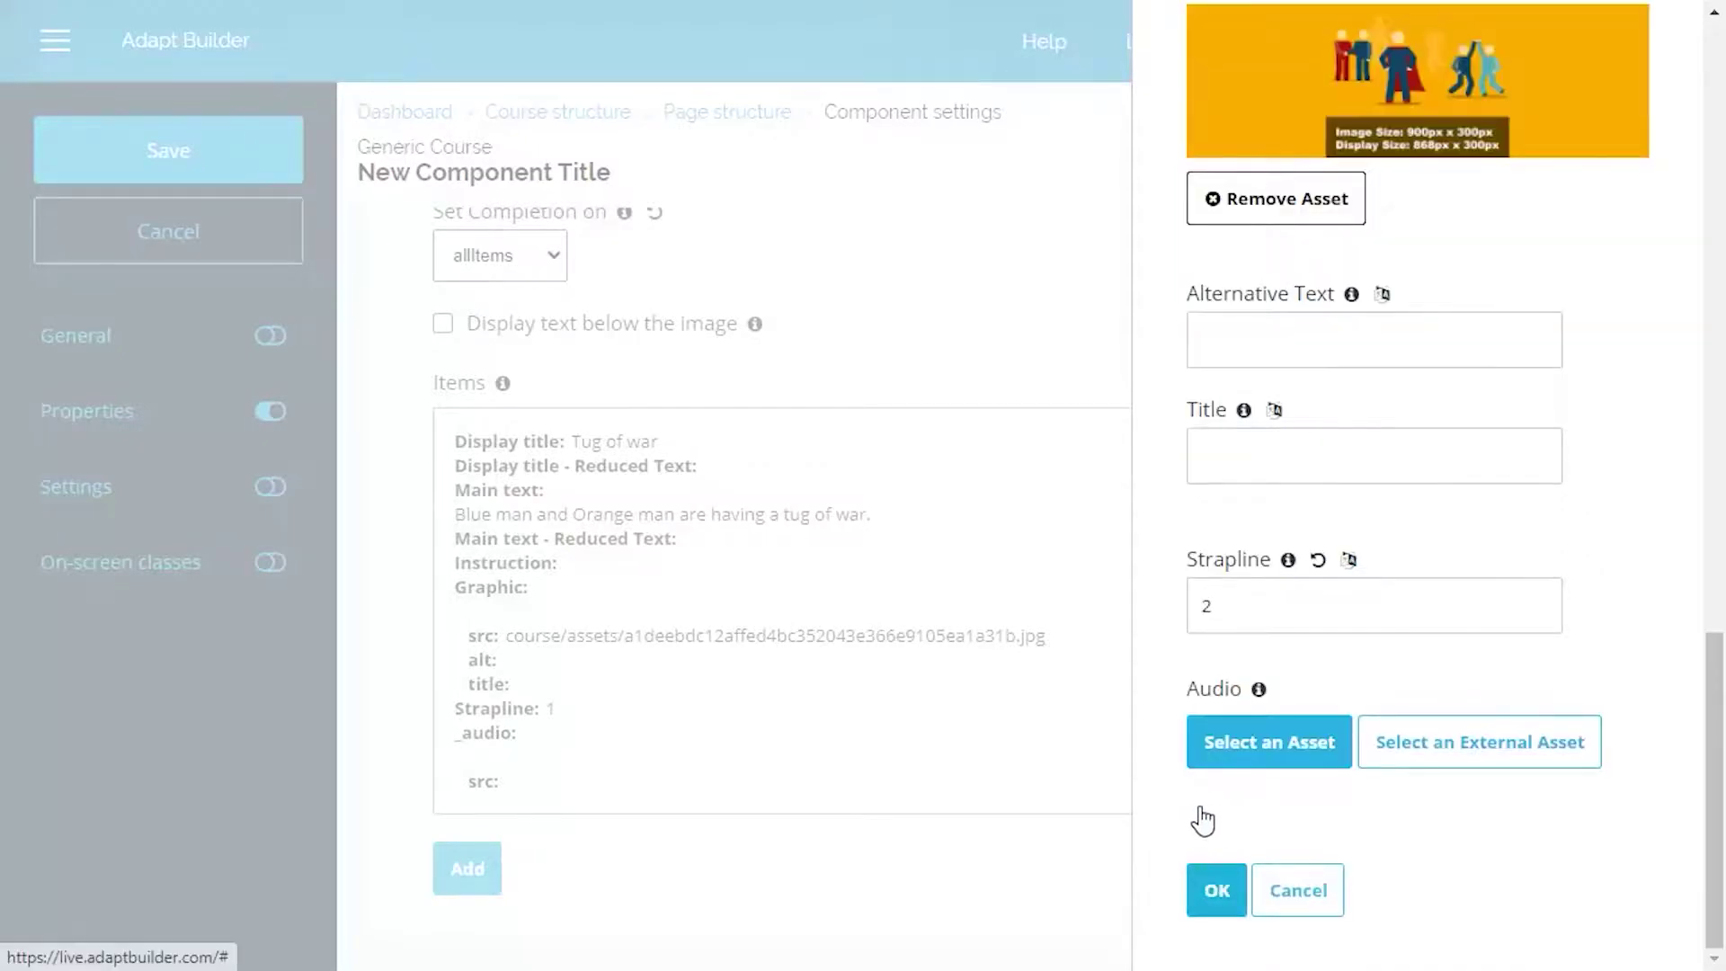
left_click(1215, 888)
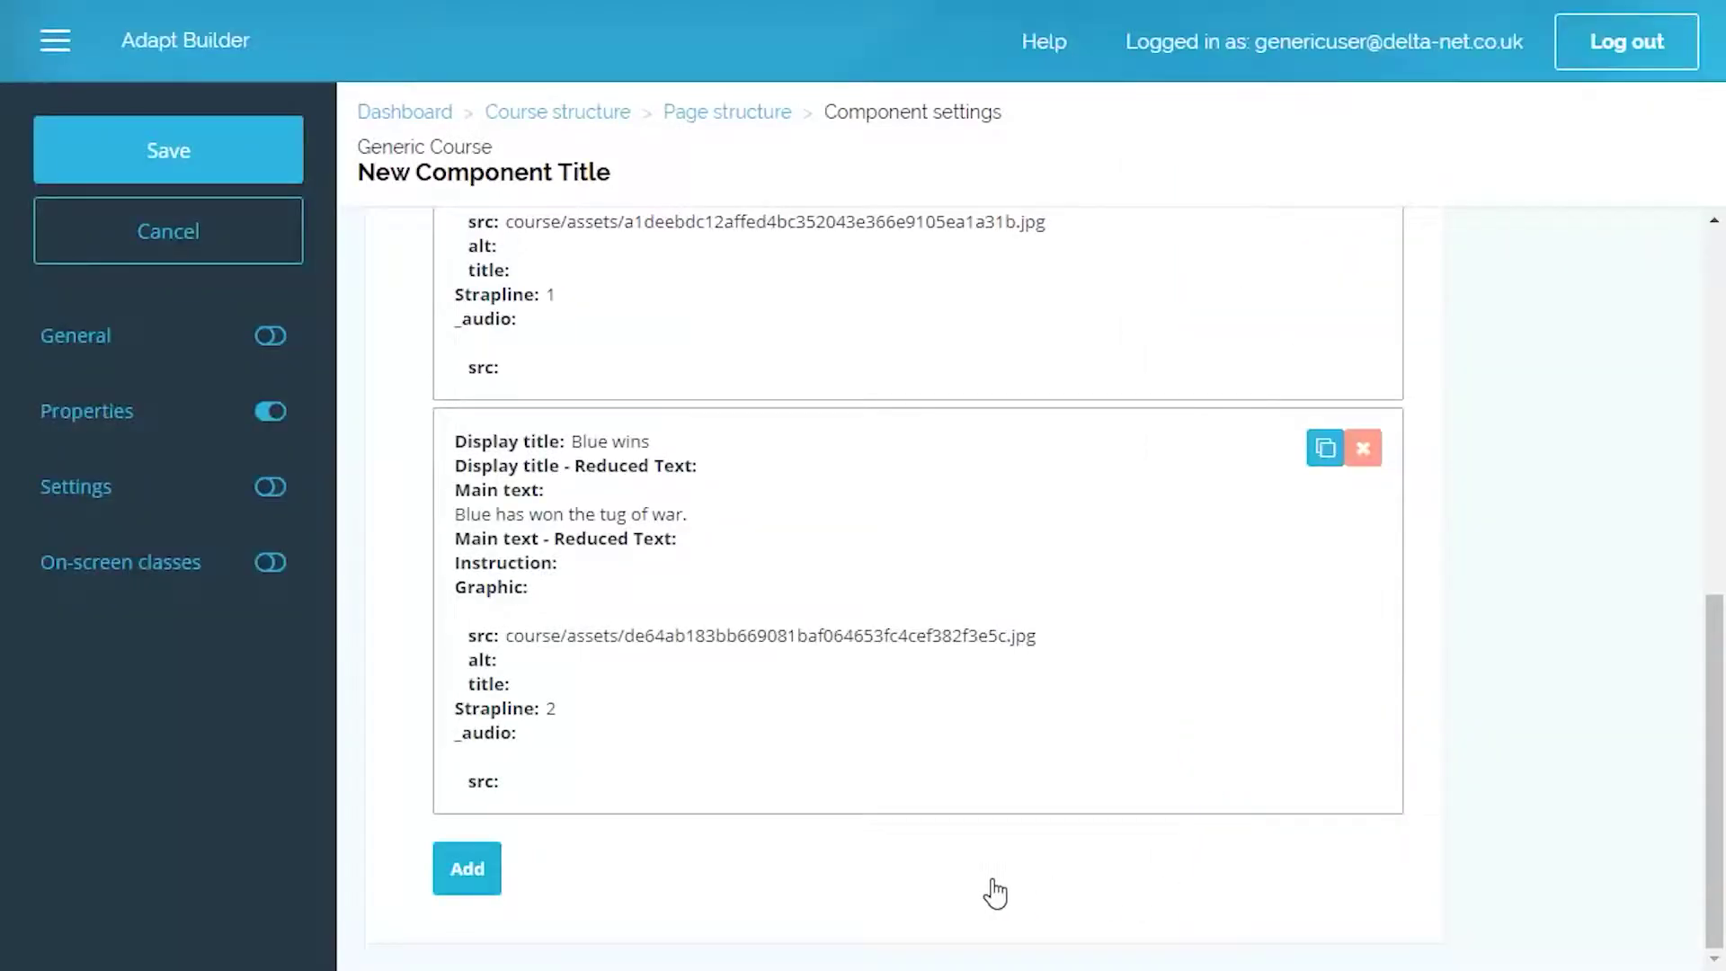
Add a third item with display title "Blue gets first place" and main text "Blue wins the tug of war championship trophy"
left_click(485, 868)
left_click(1209, 127)
type("Blue gets first place")
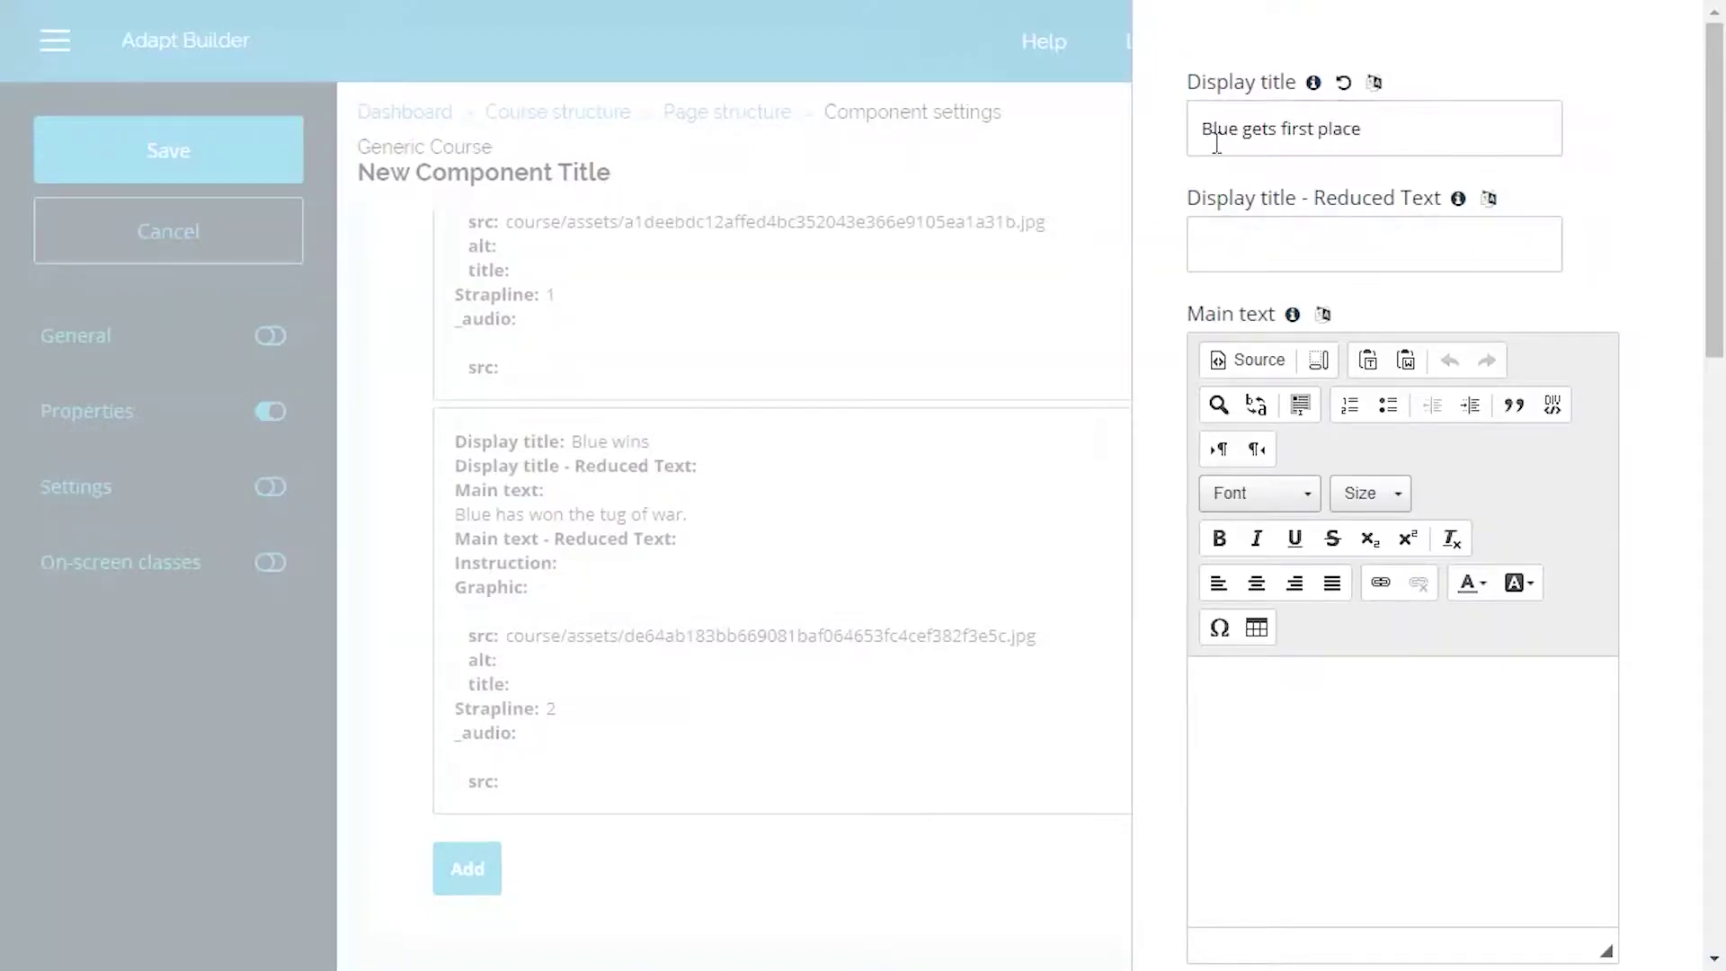
left_click(1227, 715)
type("Blue wins the t")
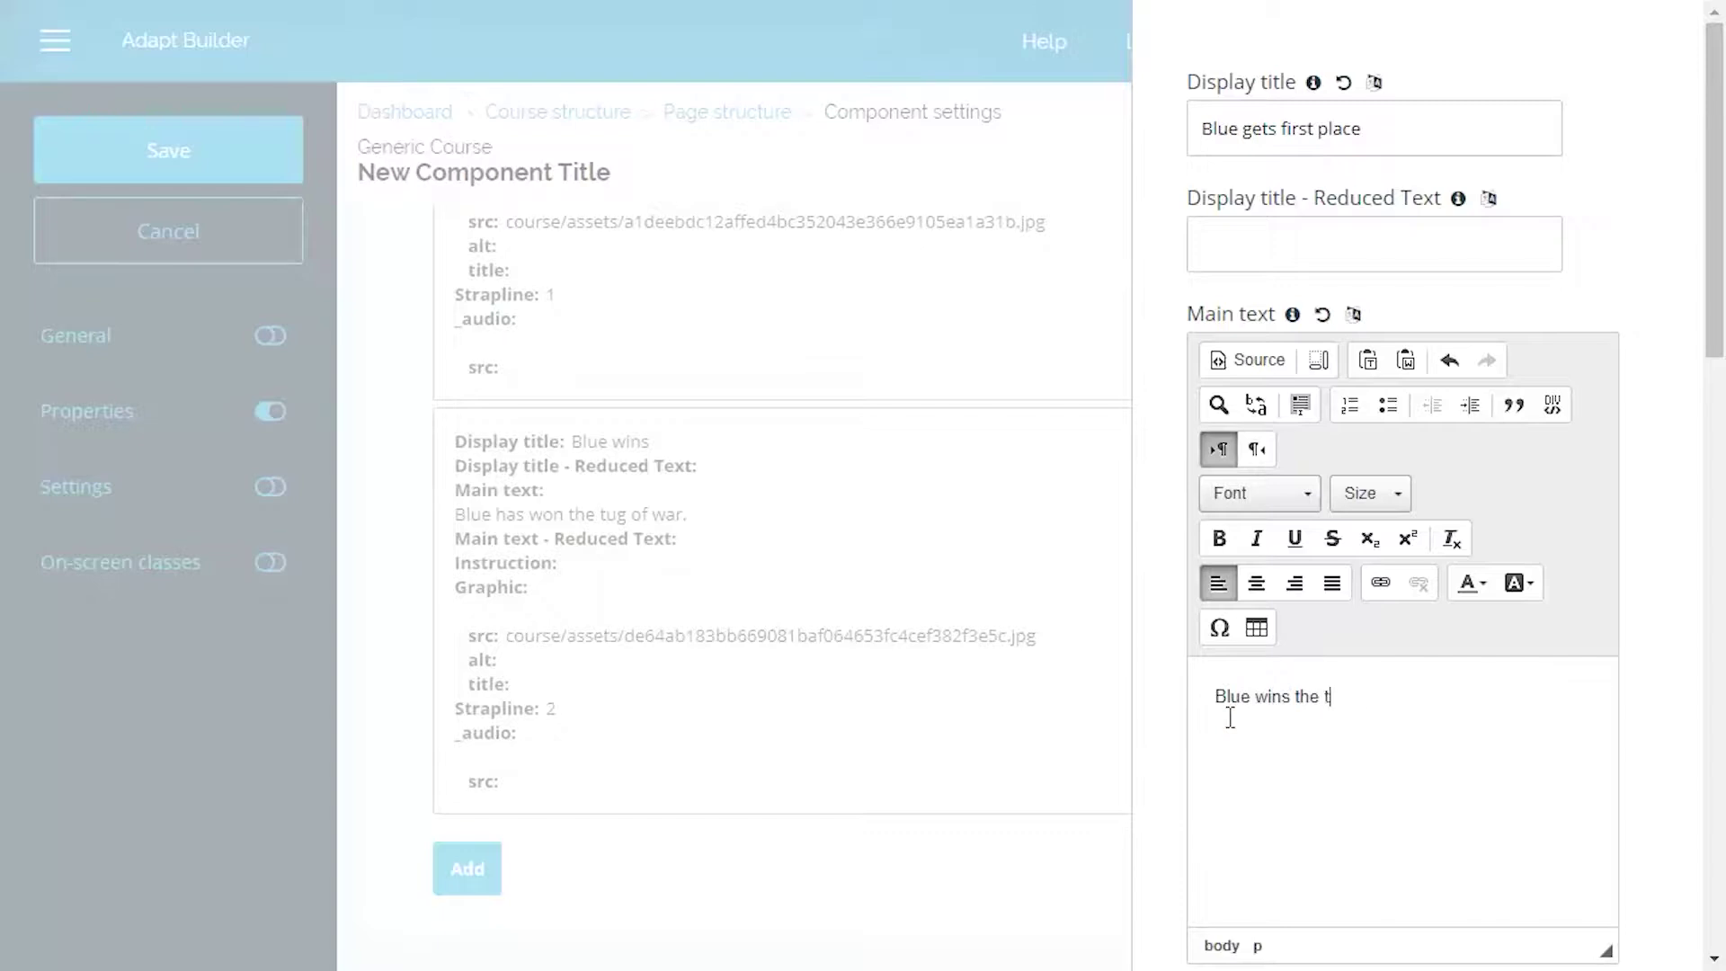
type("ug of war championship troph")
Choose the Default Scenario 3 asset as the graphic of the "Blue gets first place" item
scroll(1230, 716, "down", 10)
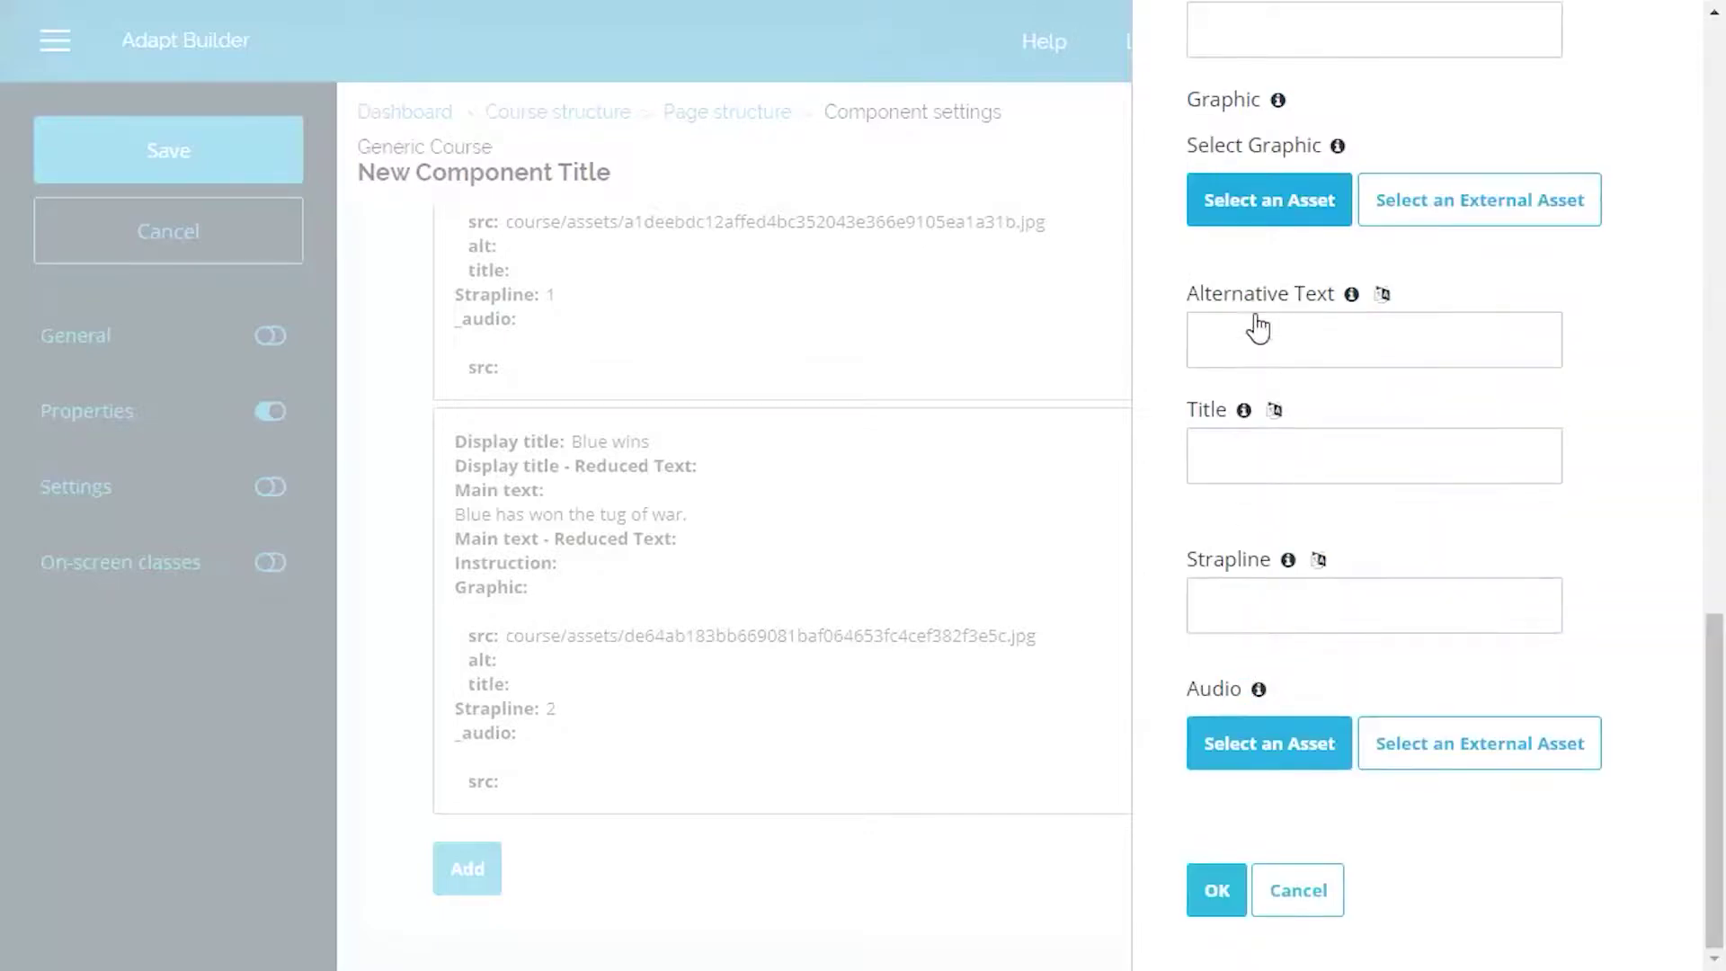
left_click(1258, 208)
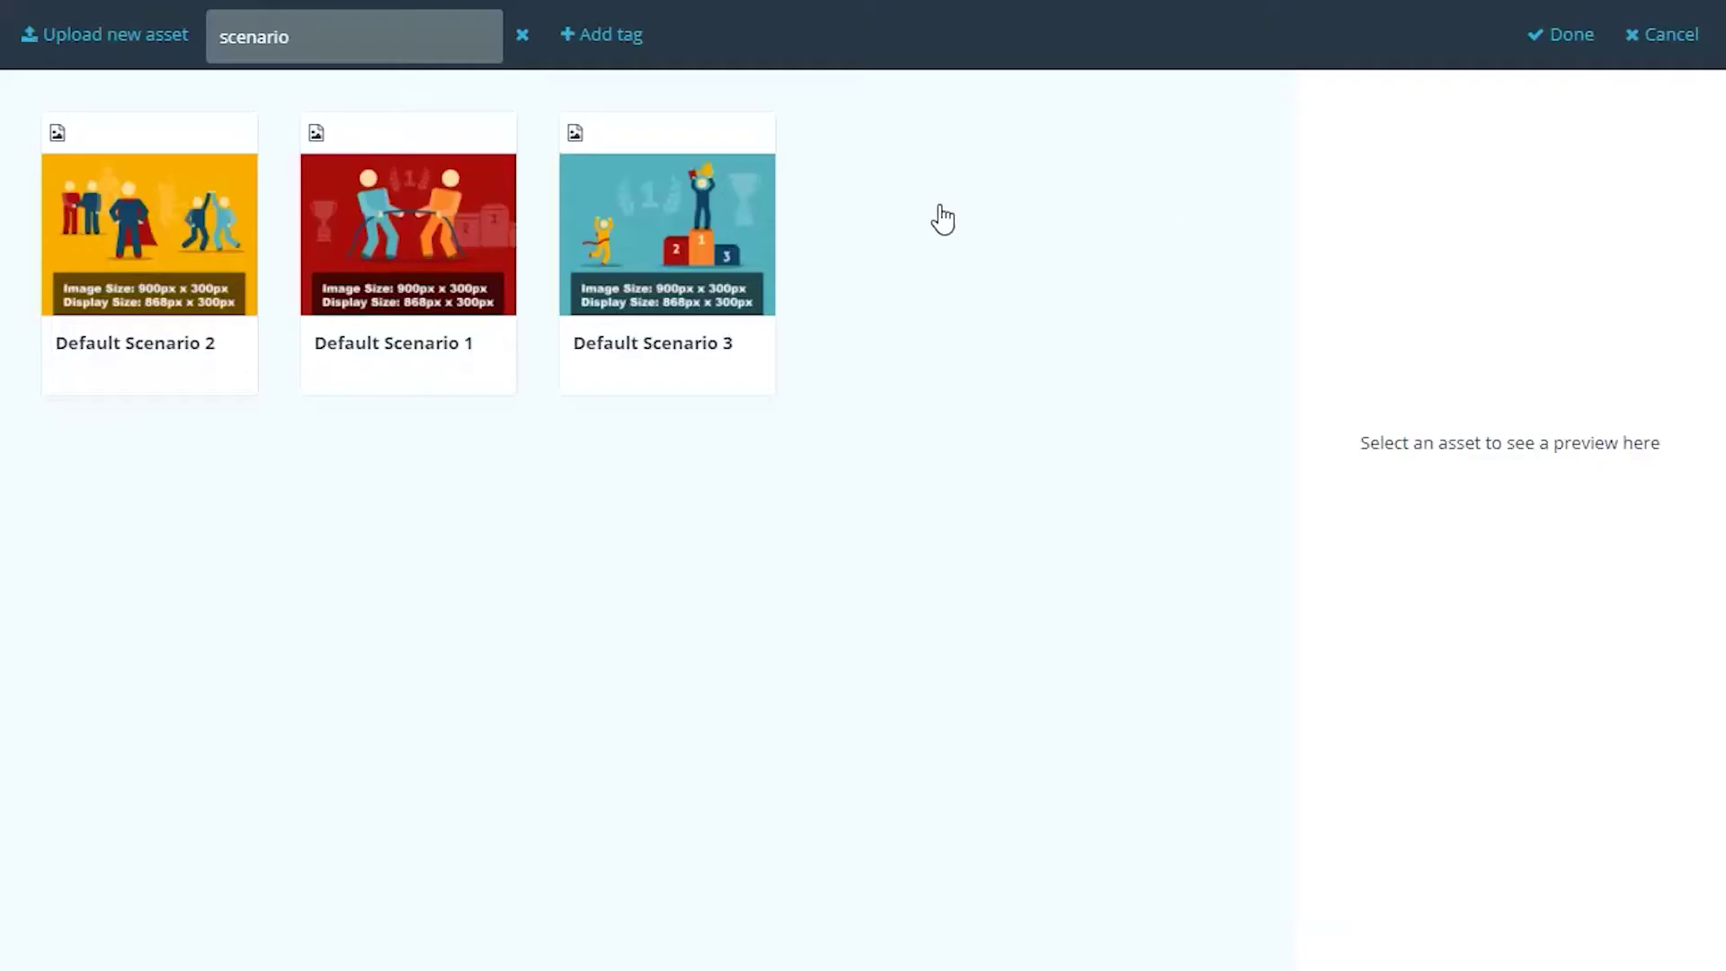
left_click(728, 260)
left_click(1565, 38)
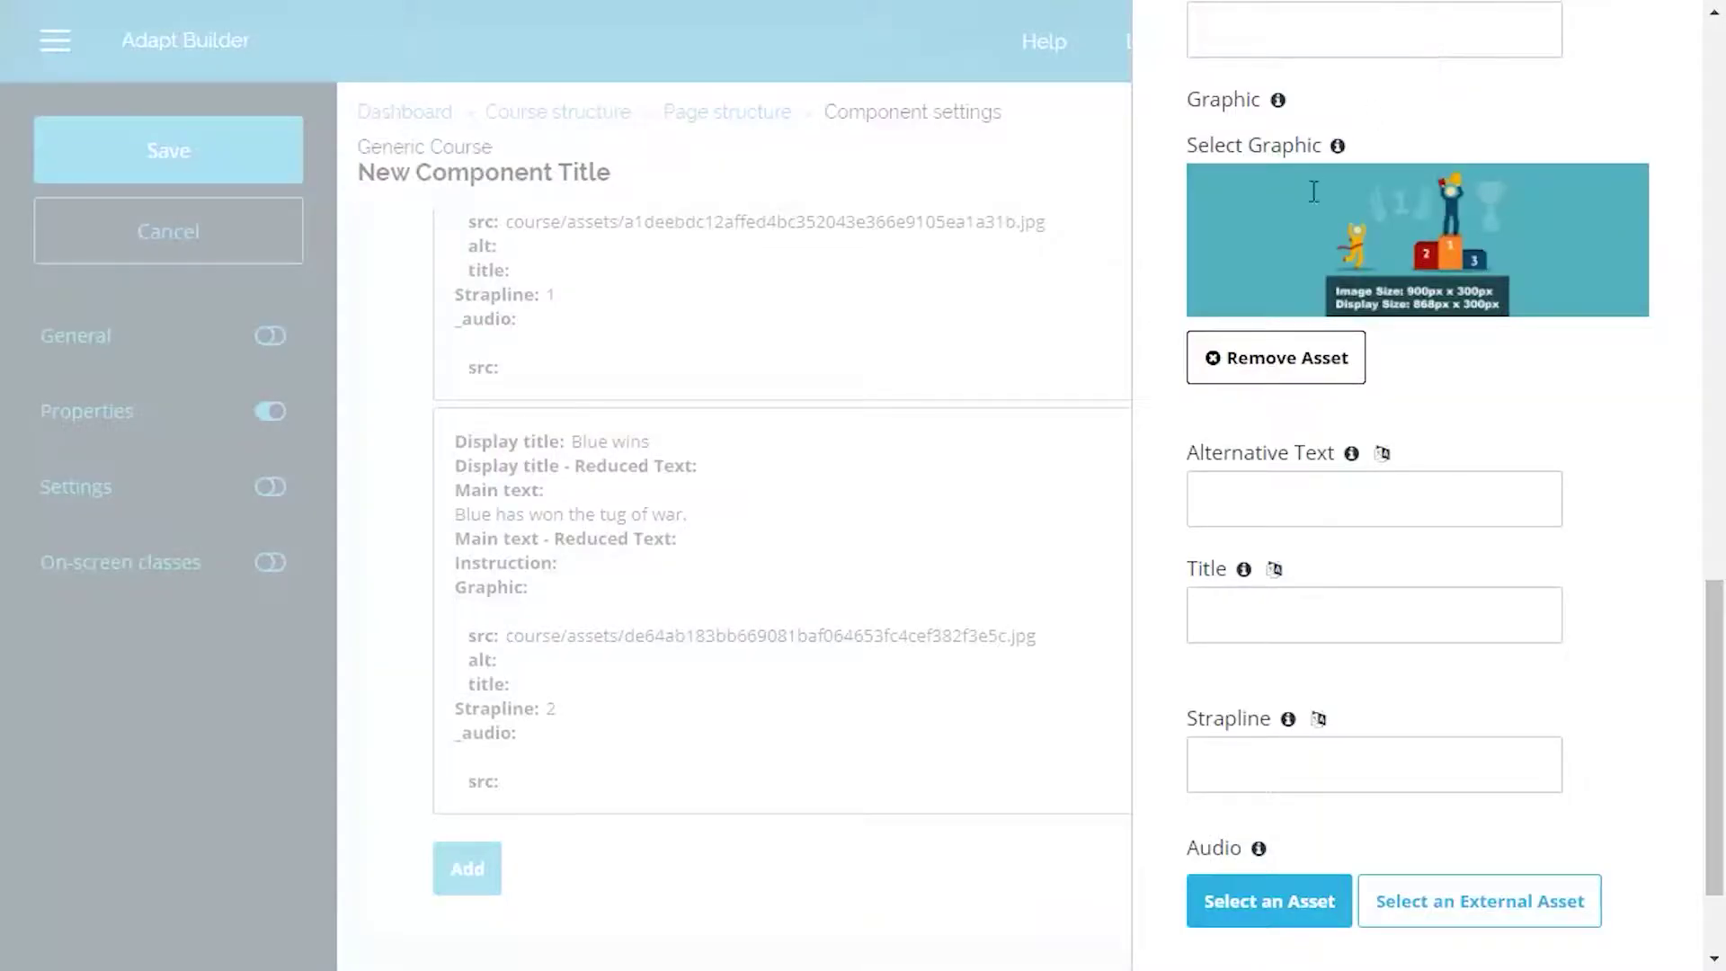
Set the "Blue gets first place" item's strapline to 3, confirm the item and save the Scenario component
left_click(1213, 758)
type("3")
scroll(1213, 764, "down", 2)
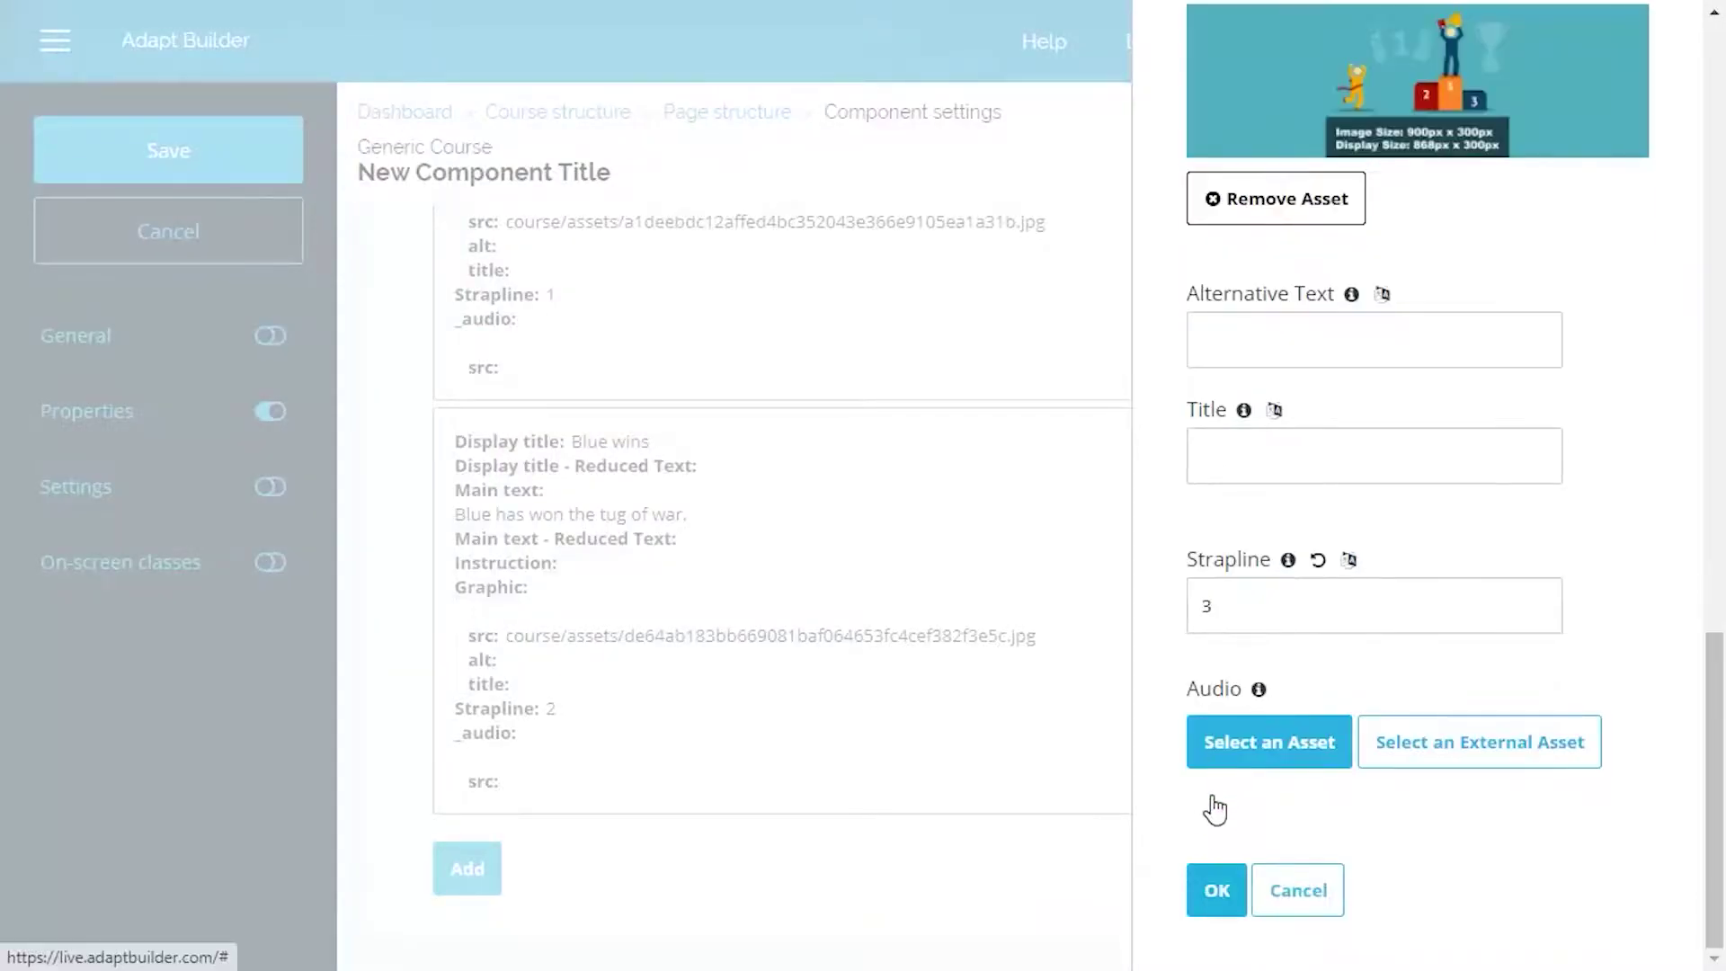
left_click(1216, 892)
left_click(192, 149)
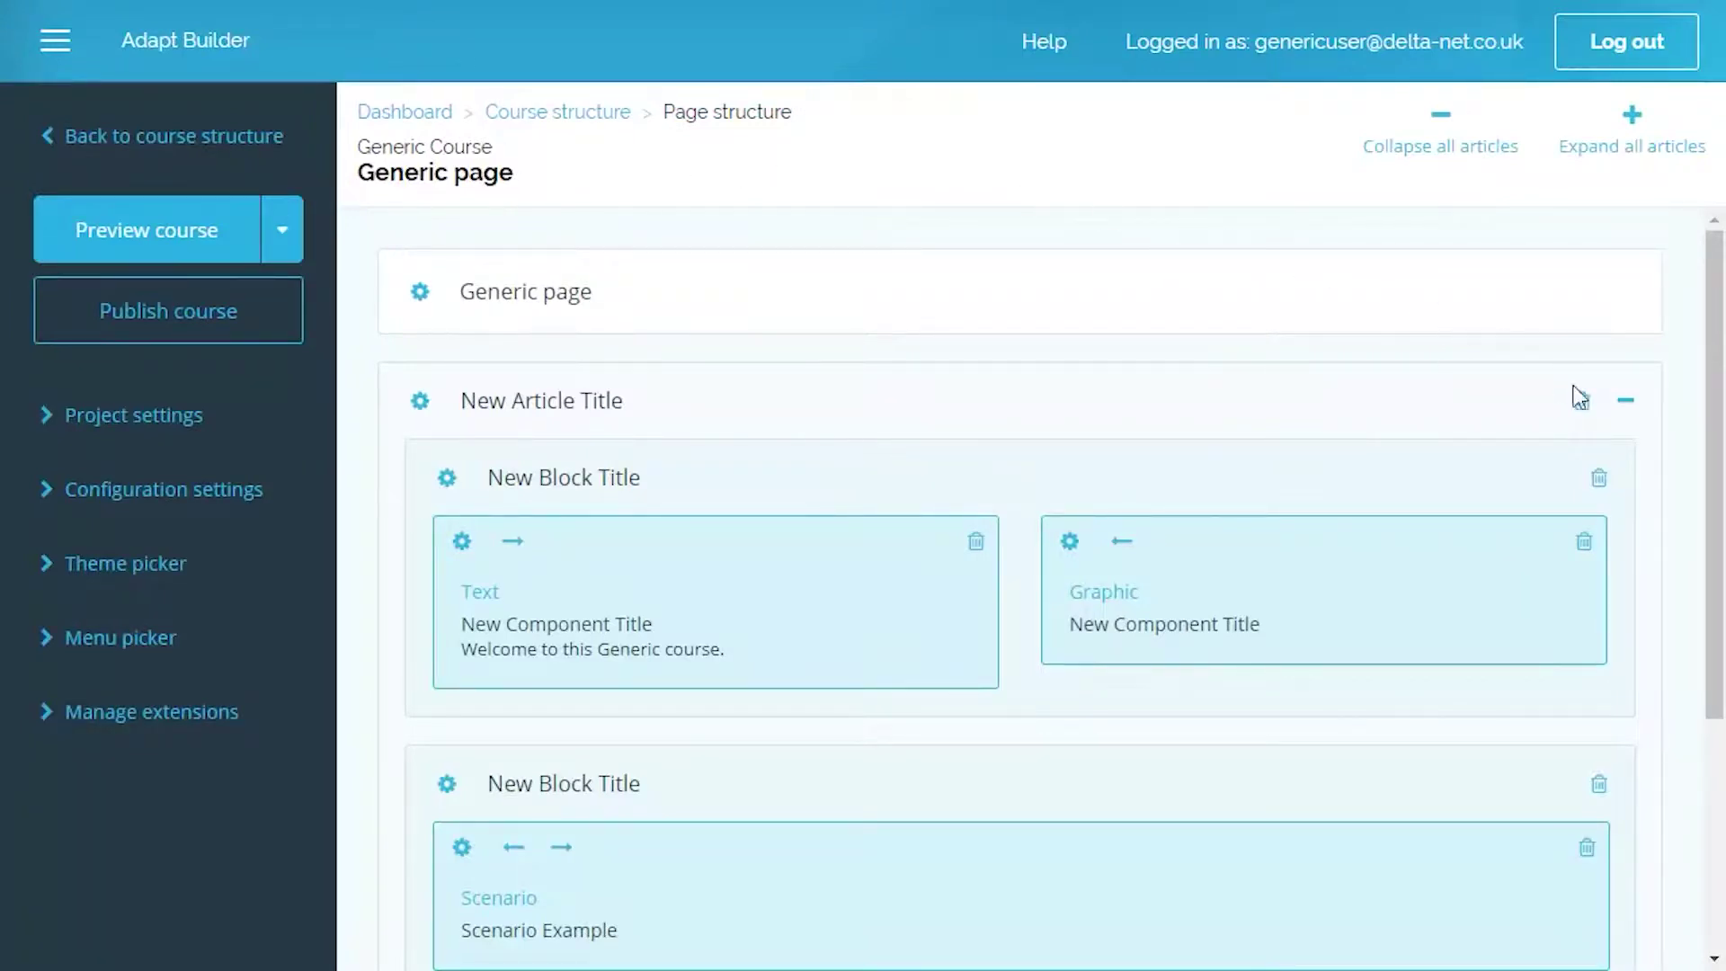
Add a new block below the Scenario block and insert a full-width Narrative - Audio component in it
scroll(1680, 602, "down", 4)
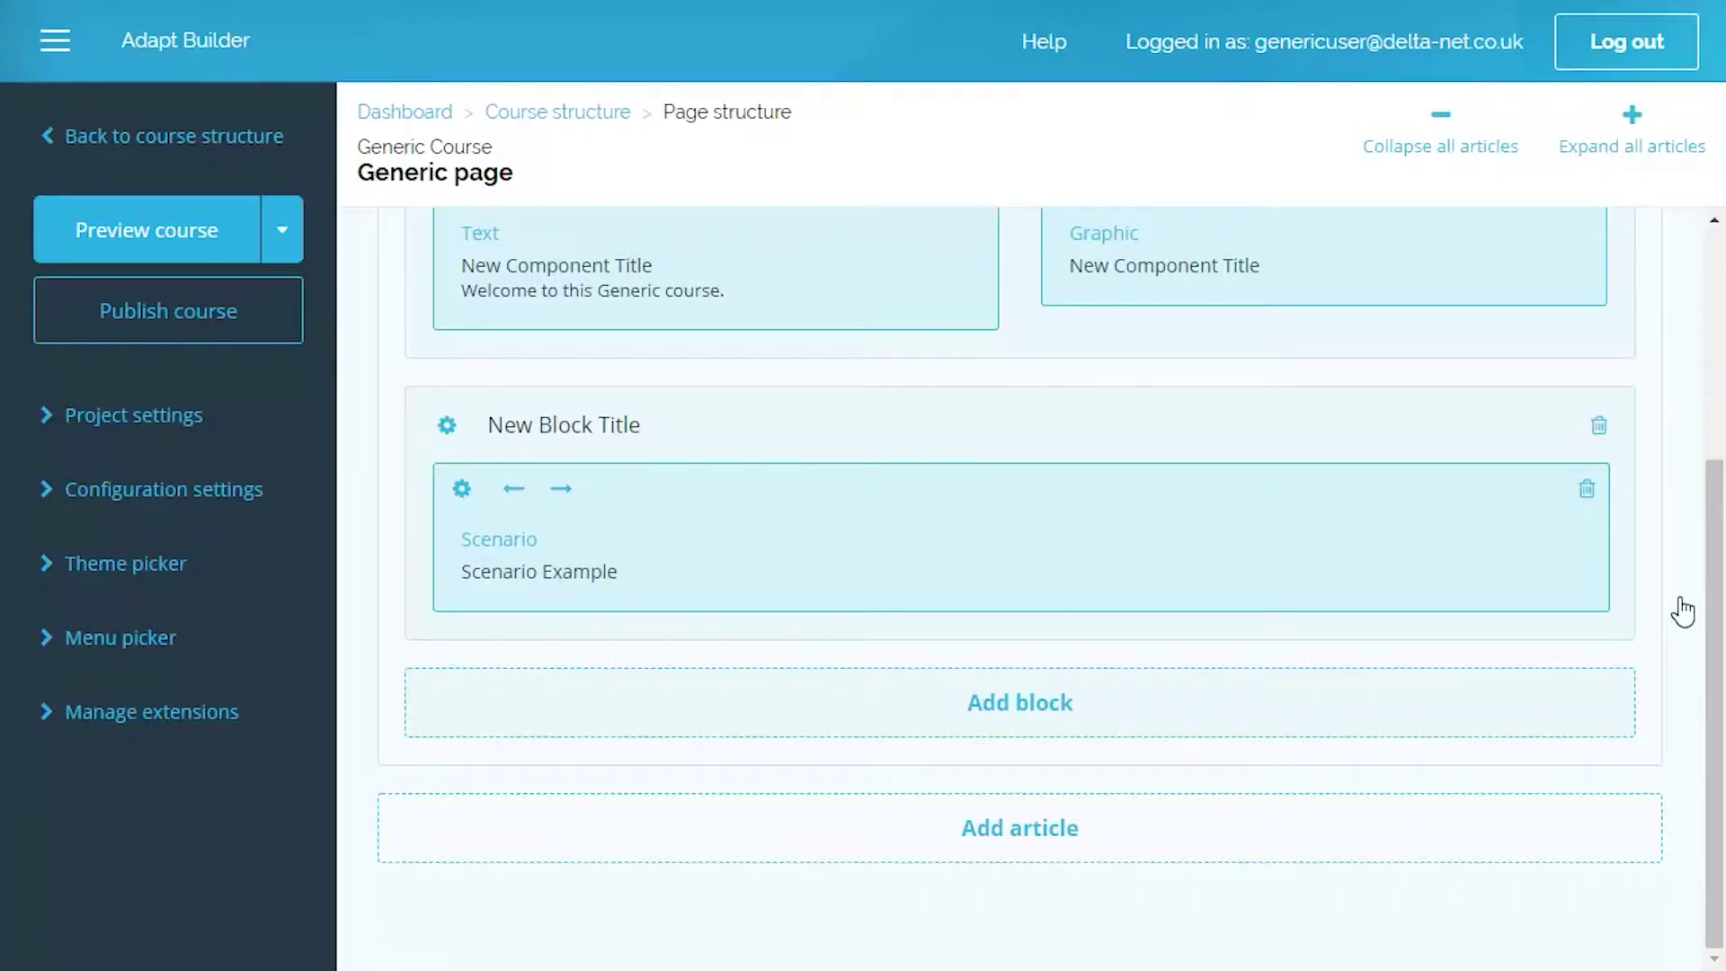
left_click(1015, 715)
left_click(1104, 786)
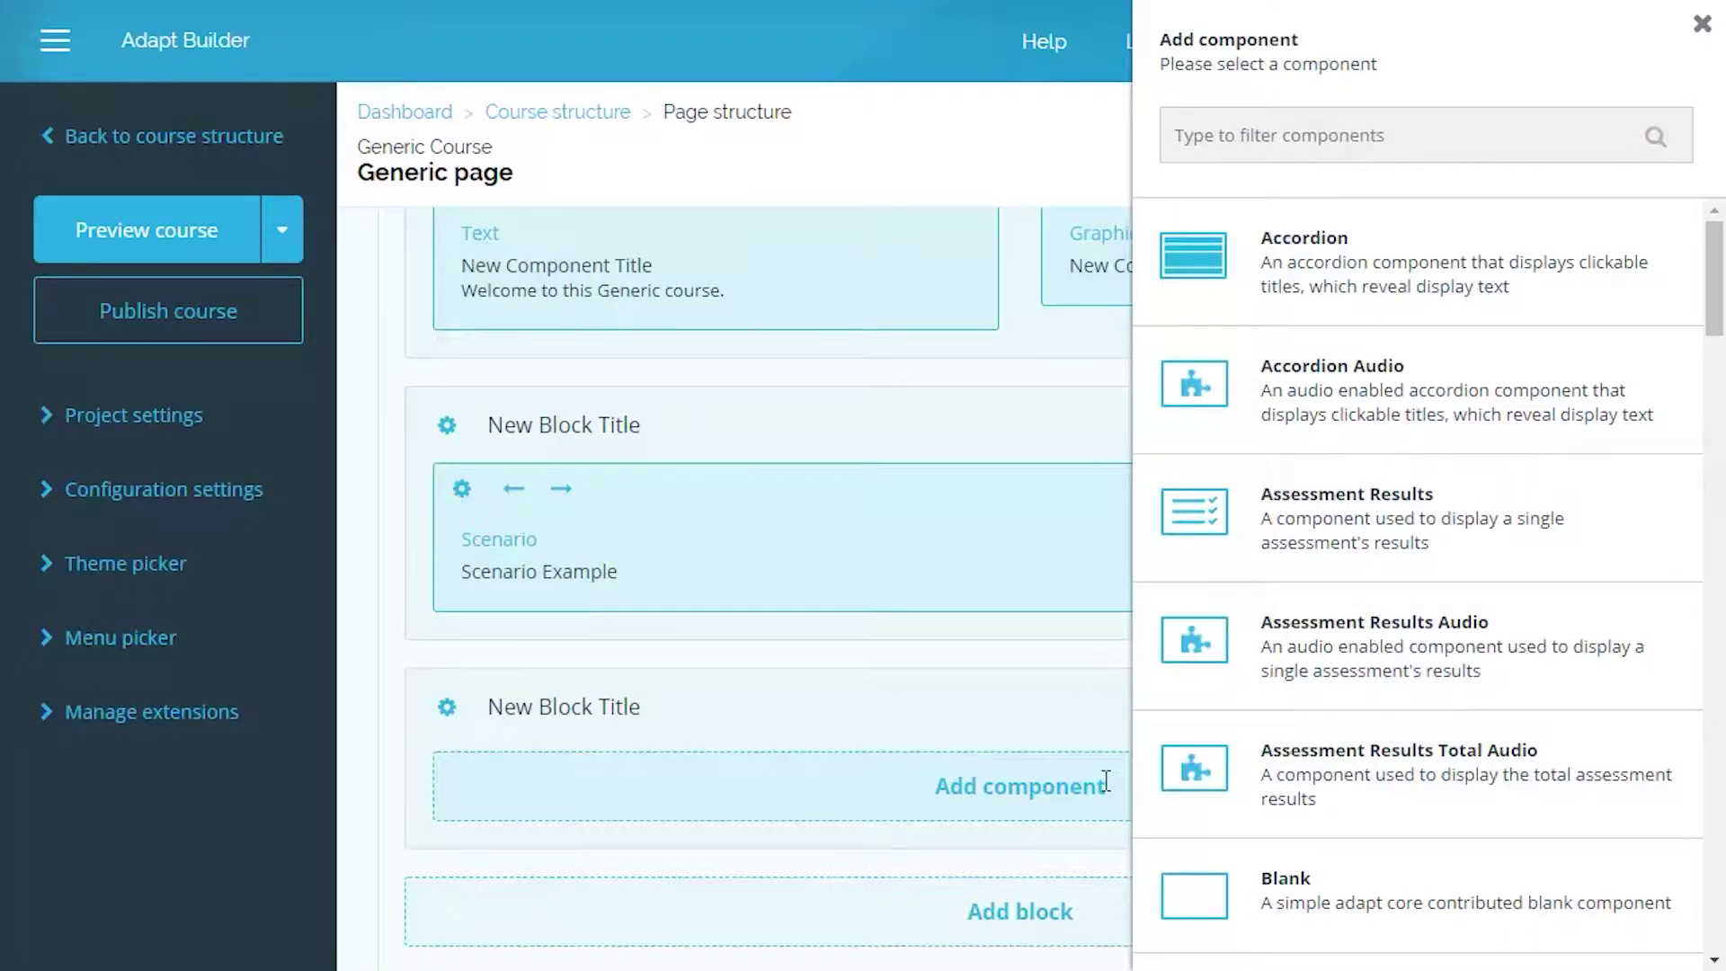
left_click(1180, 136)
type("narrative")
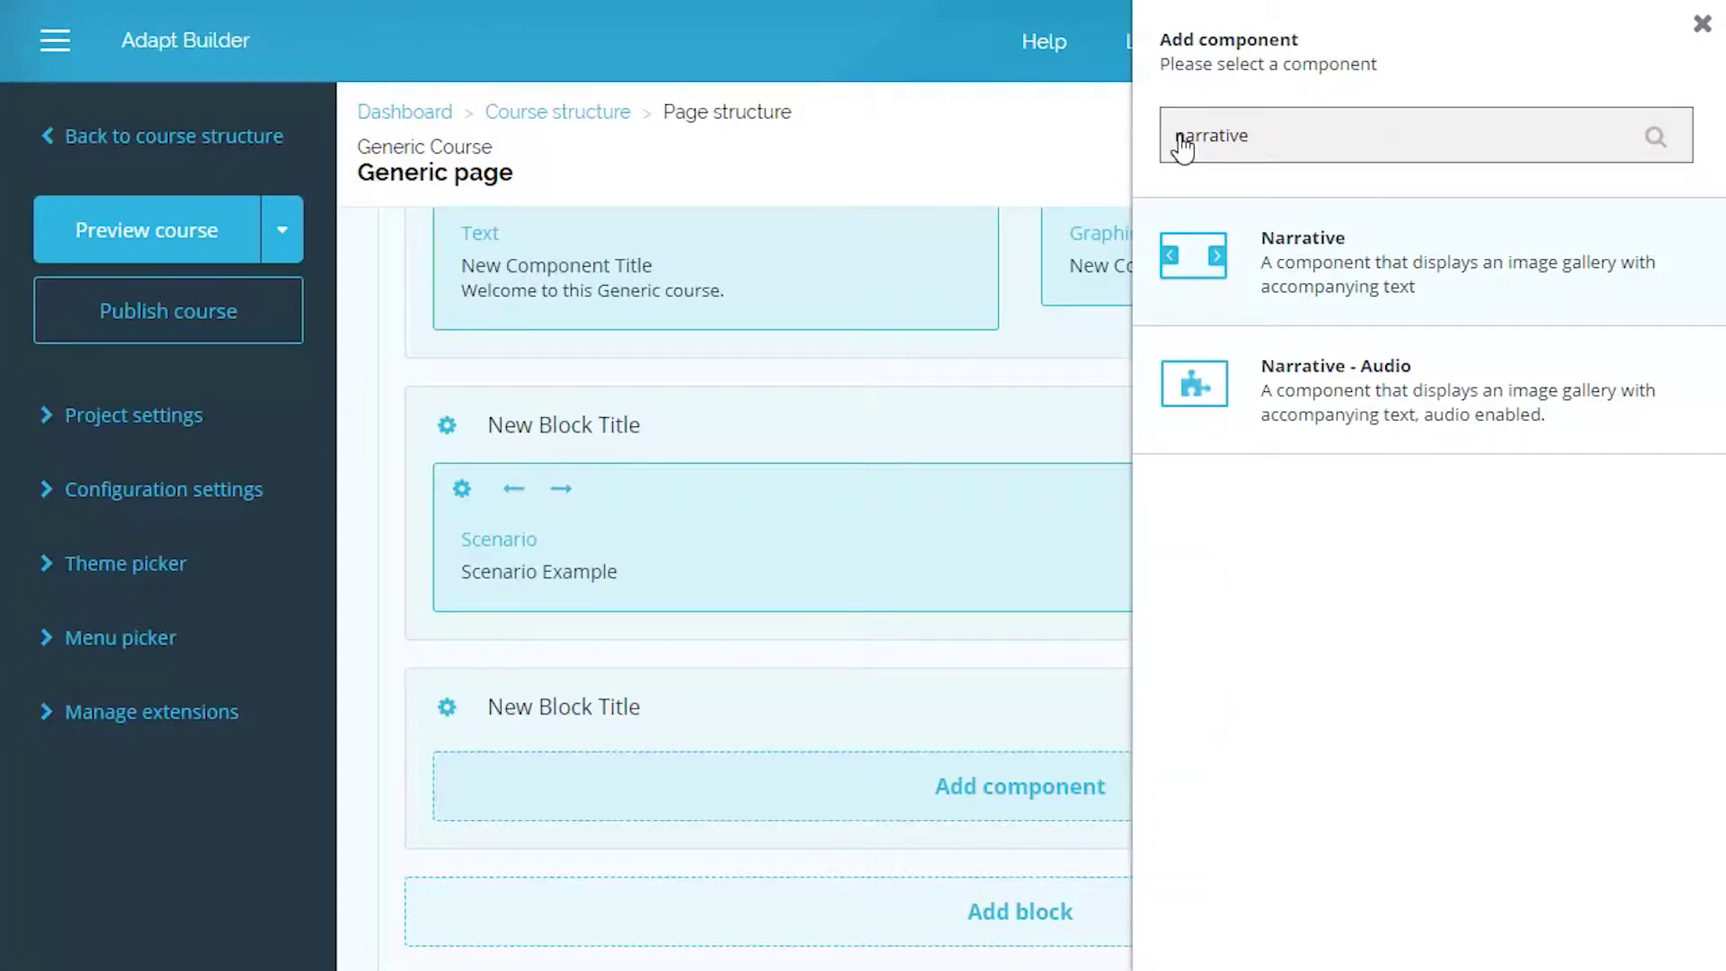
left_click(1362, 387)
left_click(1448, 494)
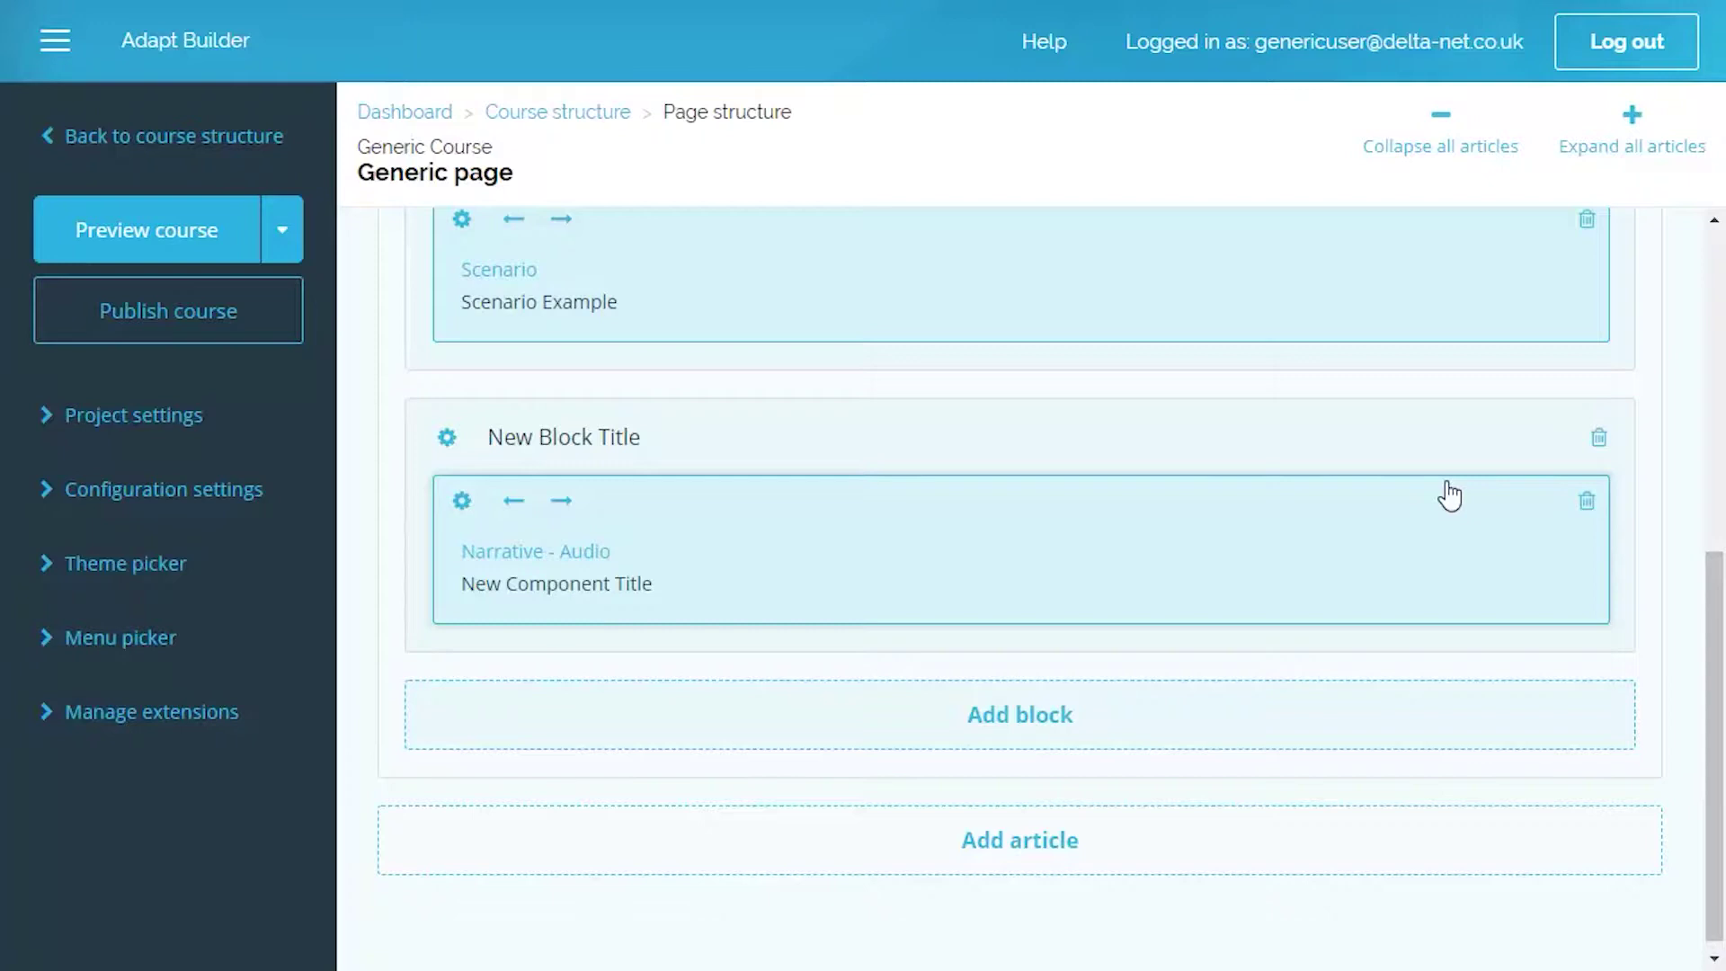
Open the Narrative - Audio component's settings, unlink its display title from the title and set it to "Narrative Example"
double_click(983, 546)
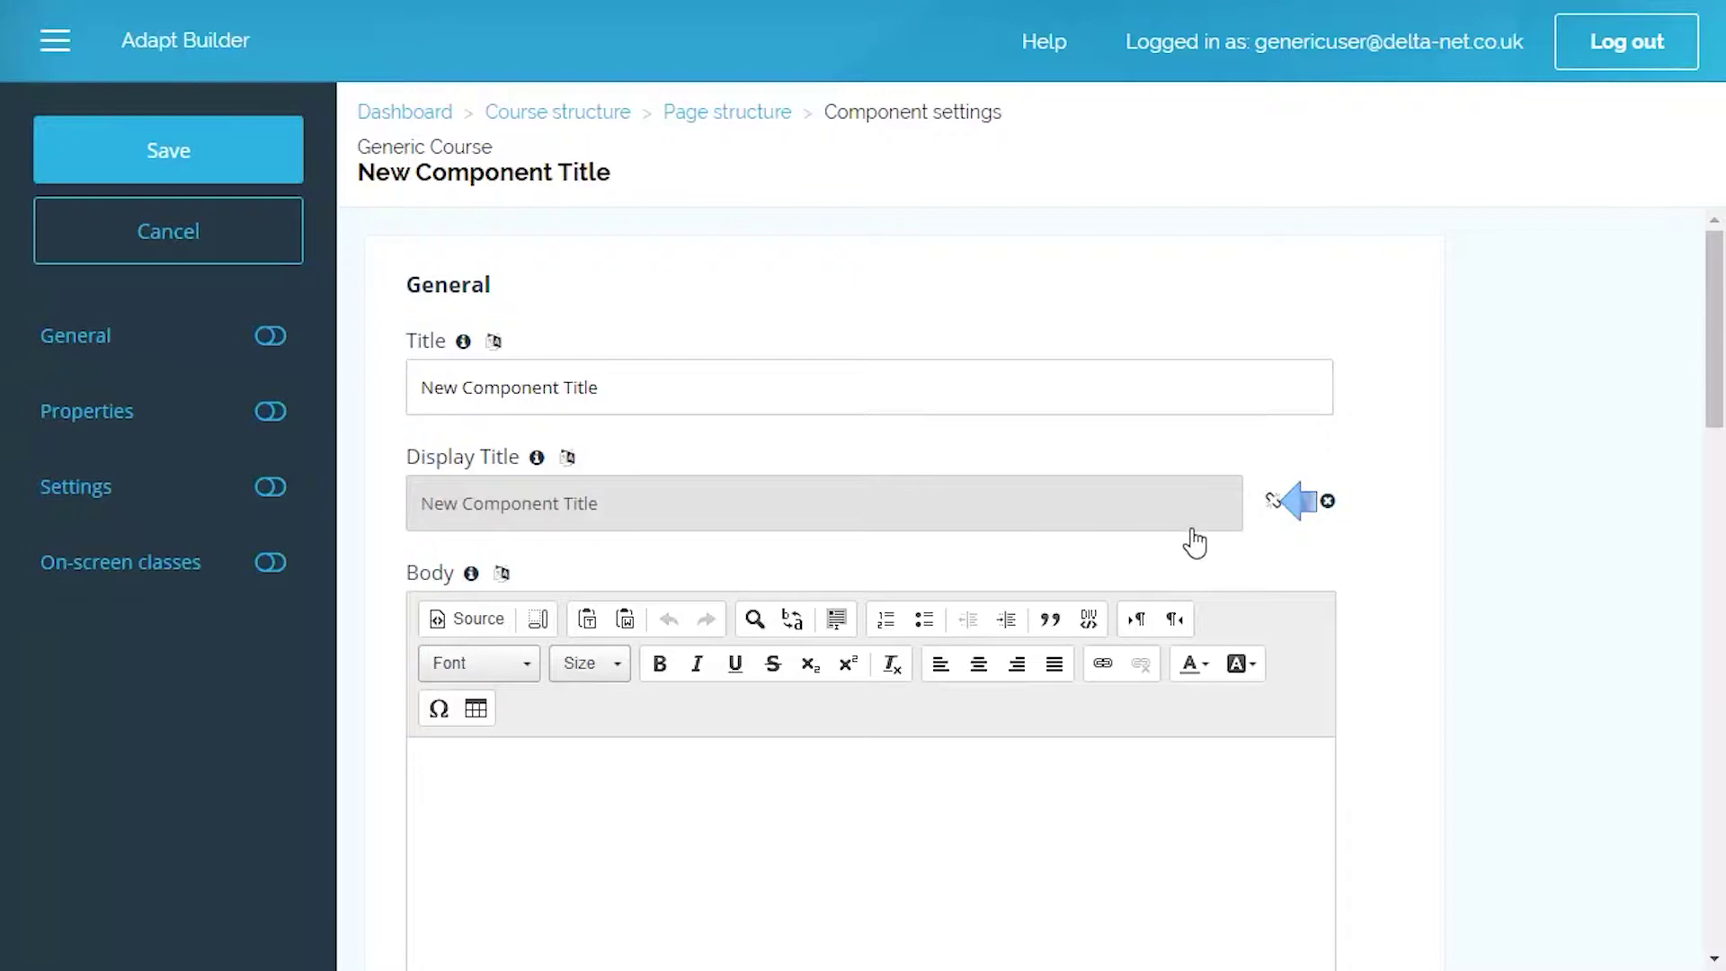
left_click(1272, 504)
type("Narrative Example")
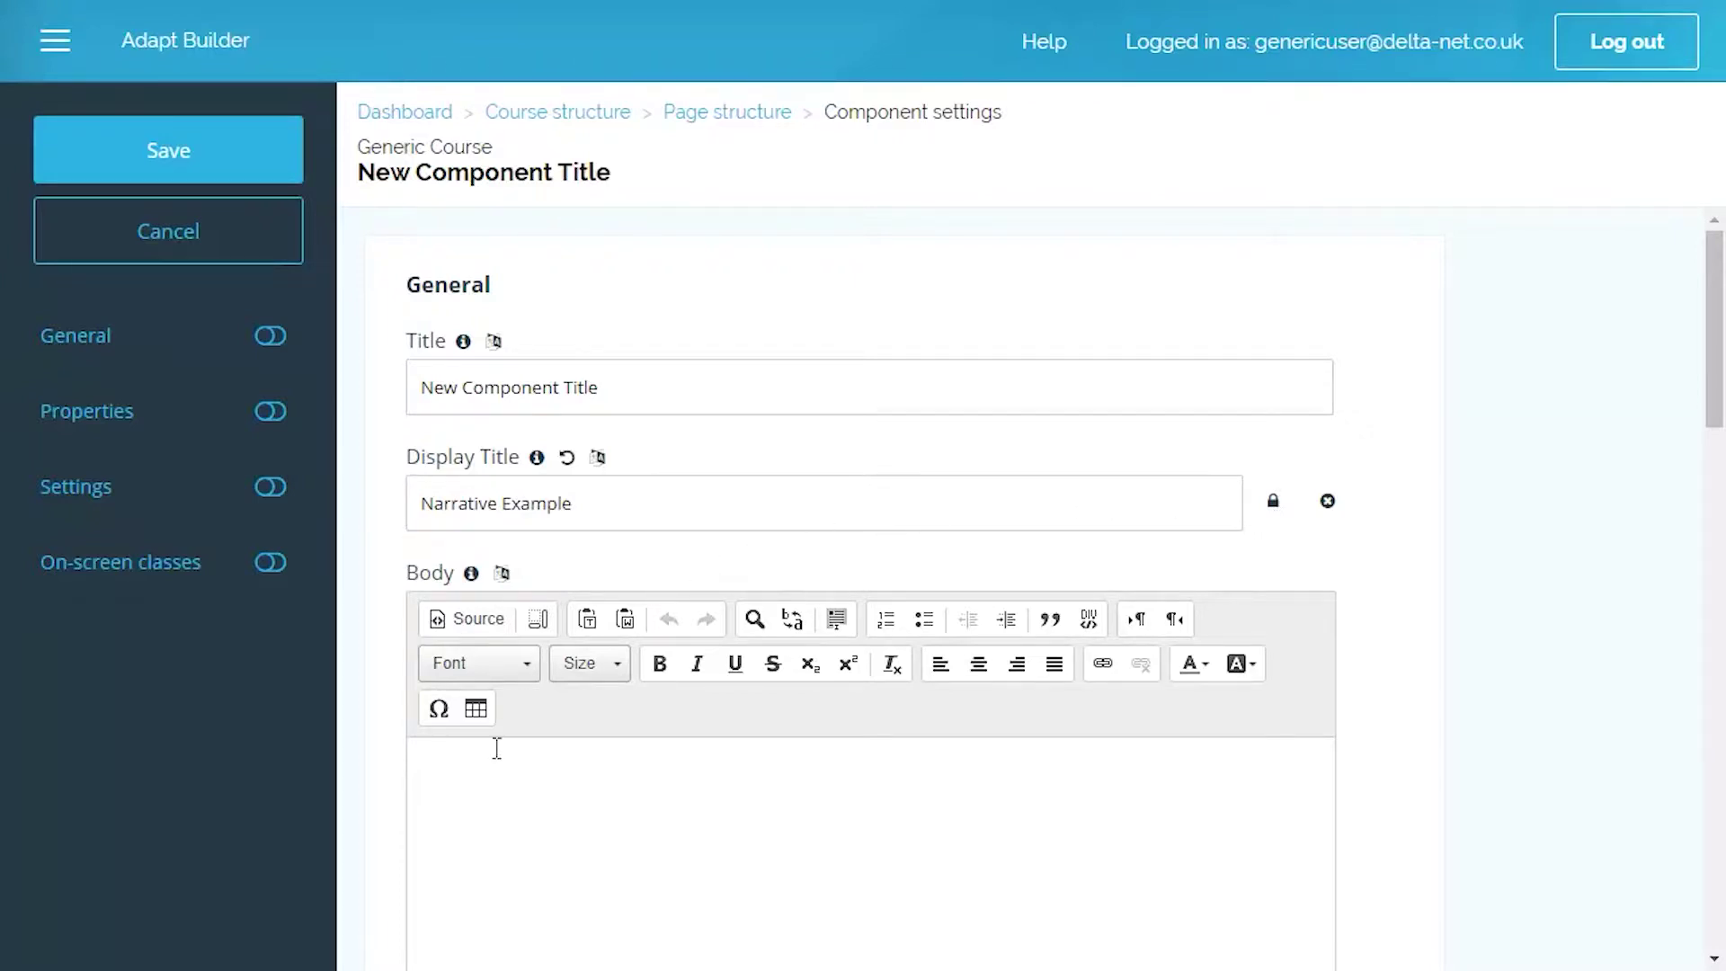
Write body text saying the component works like the scenario component or presents content differently, ending with "There are several different types of tree."
left_click(493, 801)
type("You can use this component in a similar way to the ")
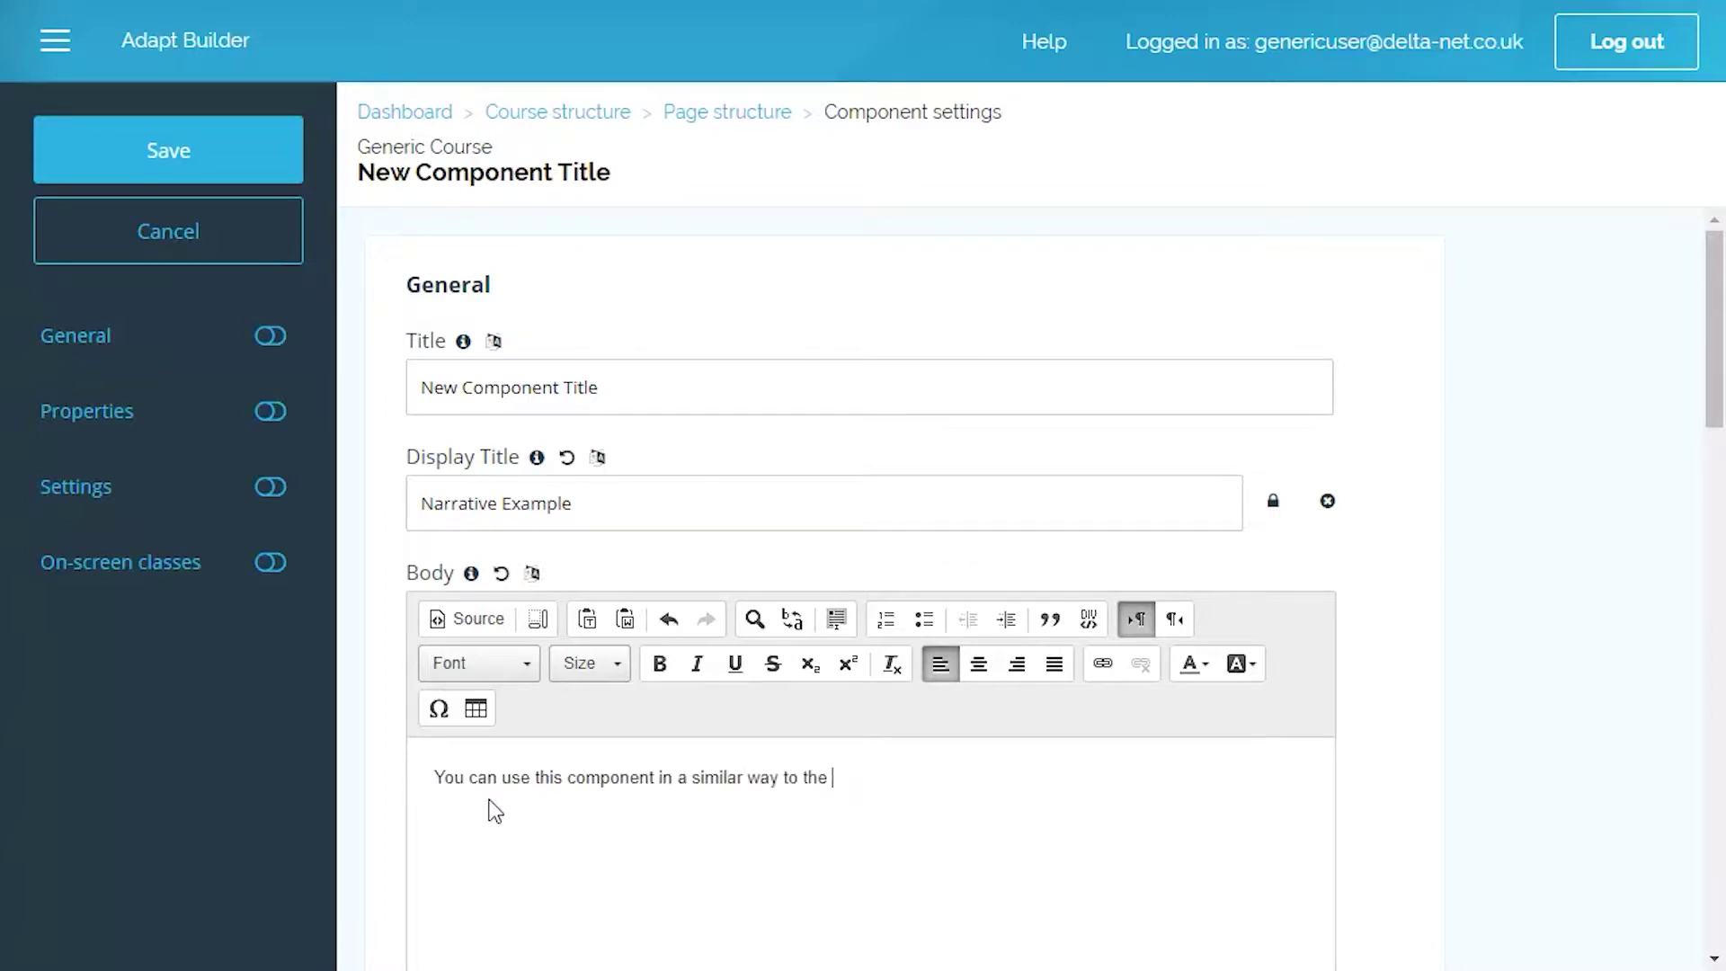
type("scenario component, or you could use this to present content in a different way, for example:")
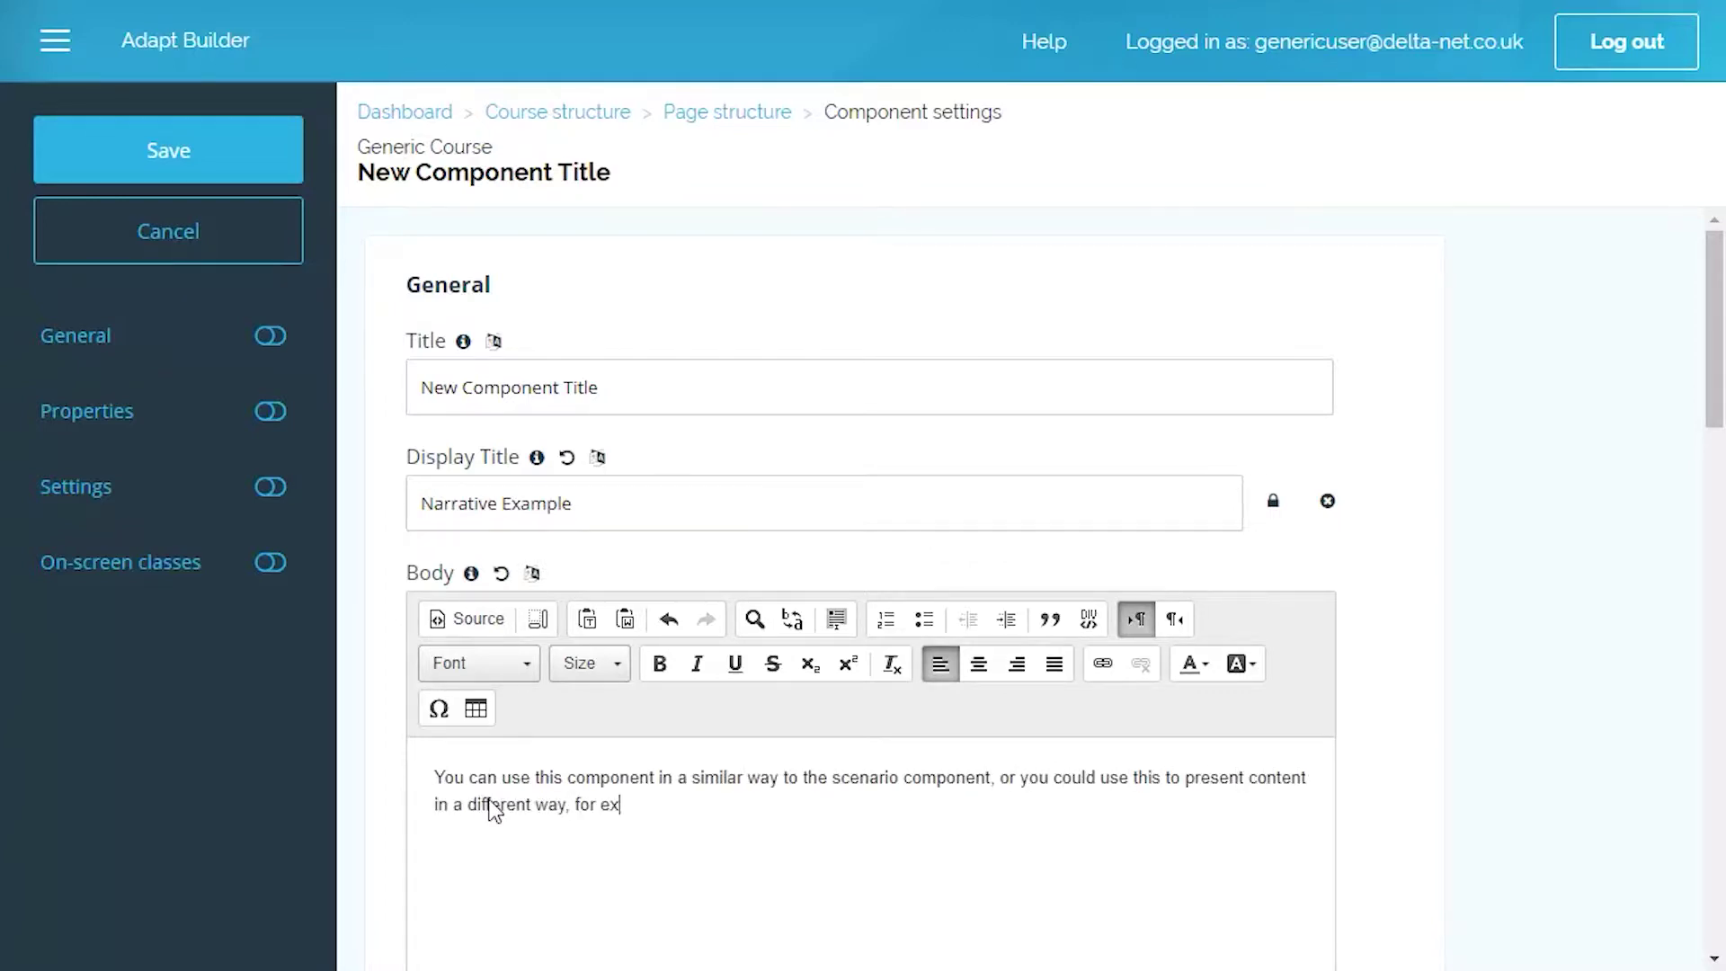
key("Return")
type("There are several different types of tree.")
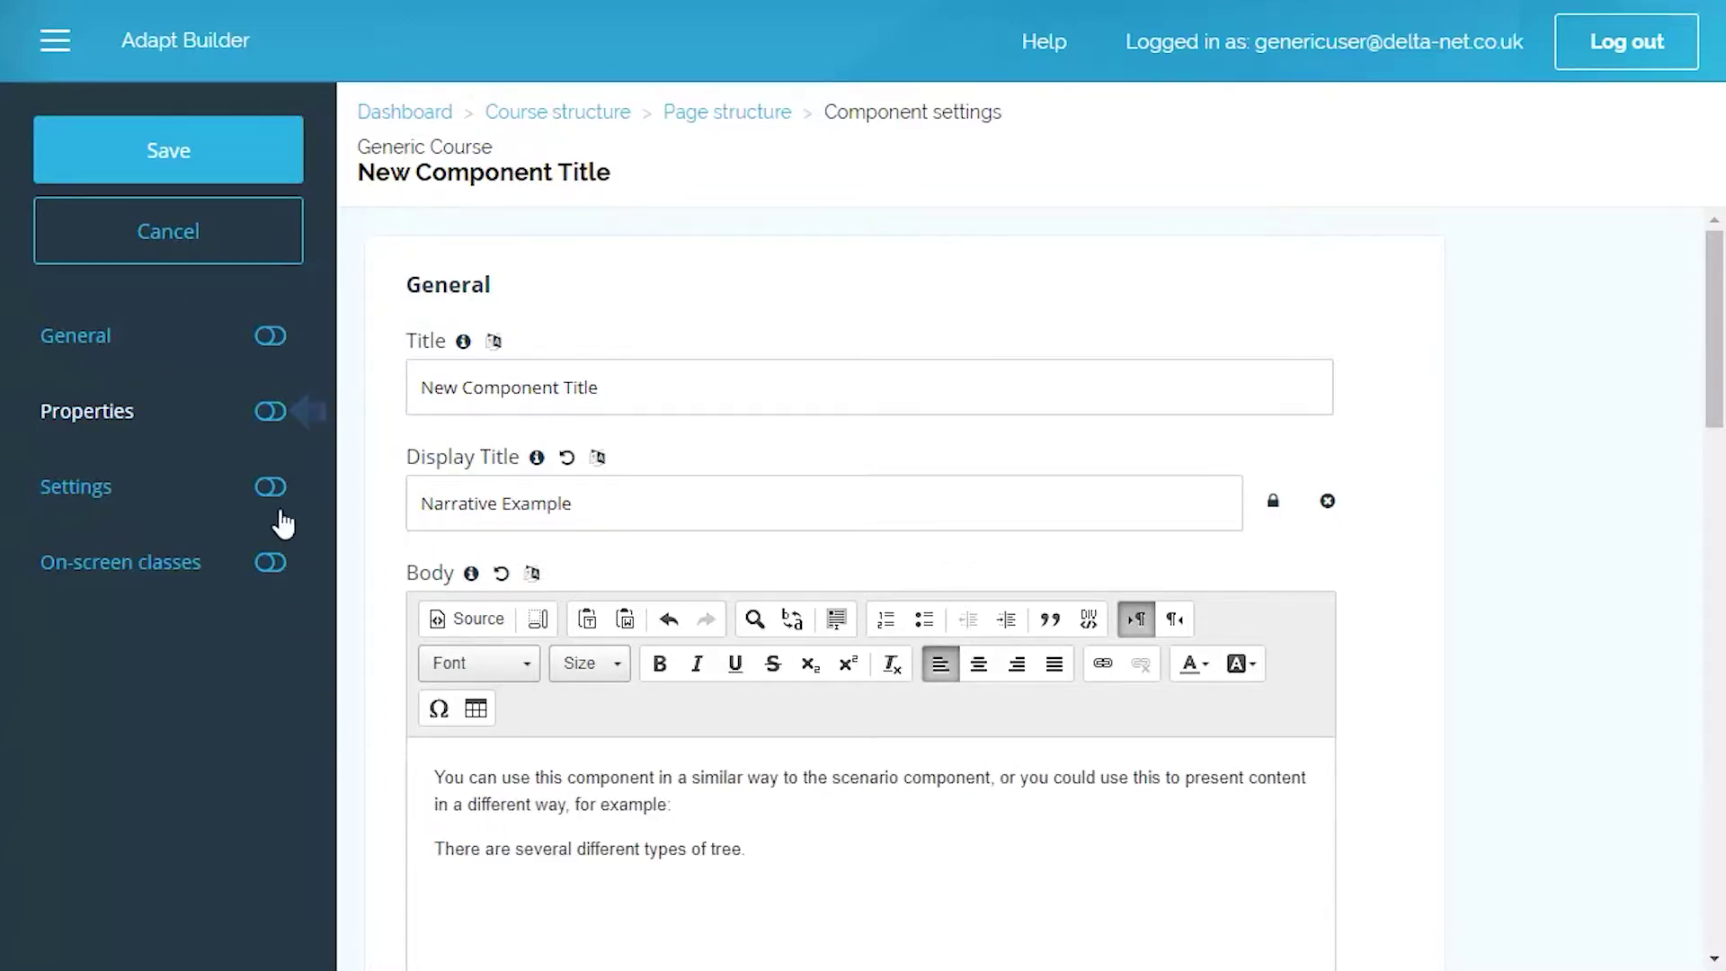
Set the narrative component's instruction to "Select the forward arrow on the image to find out more."
left_click(274, 412)
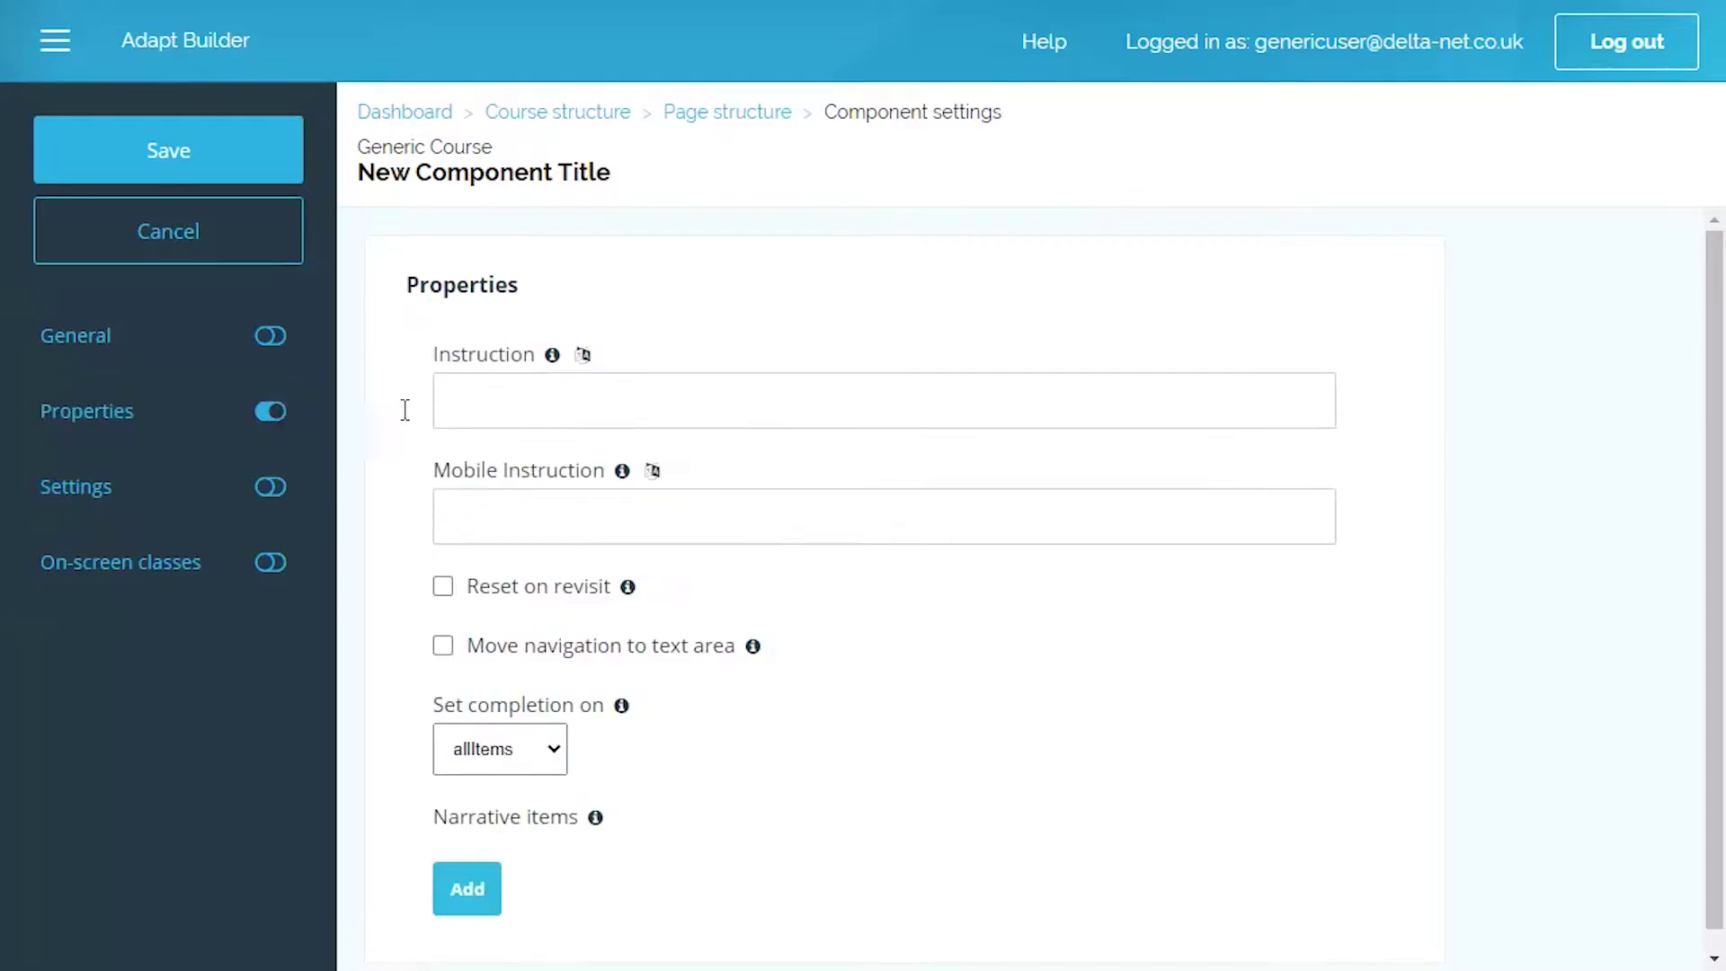
left_click(456, 396)
type("Select the forward arrow on ")
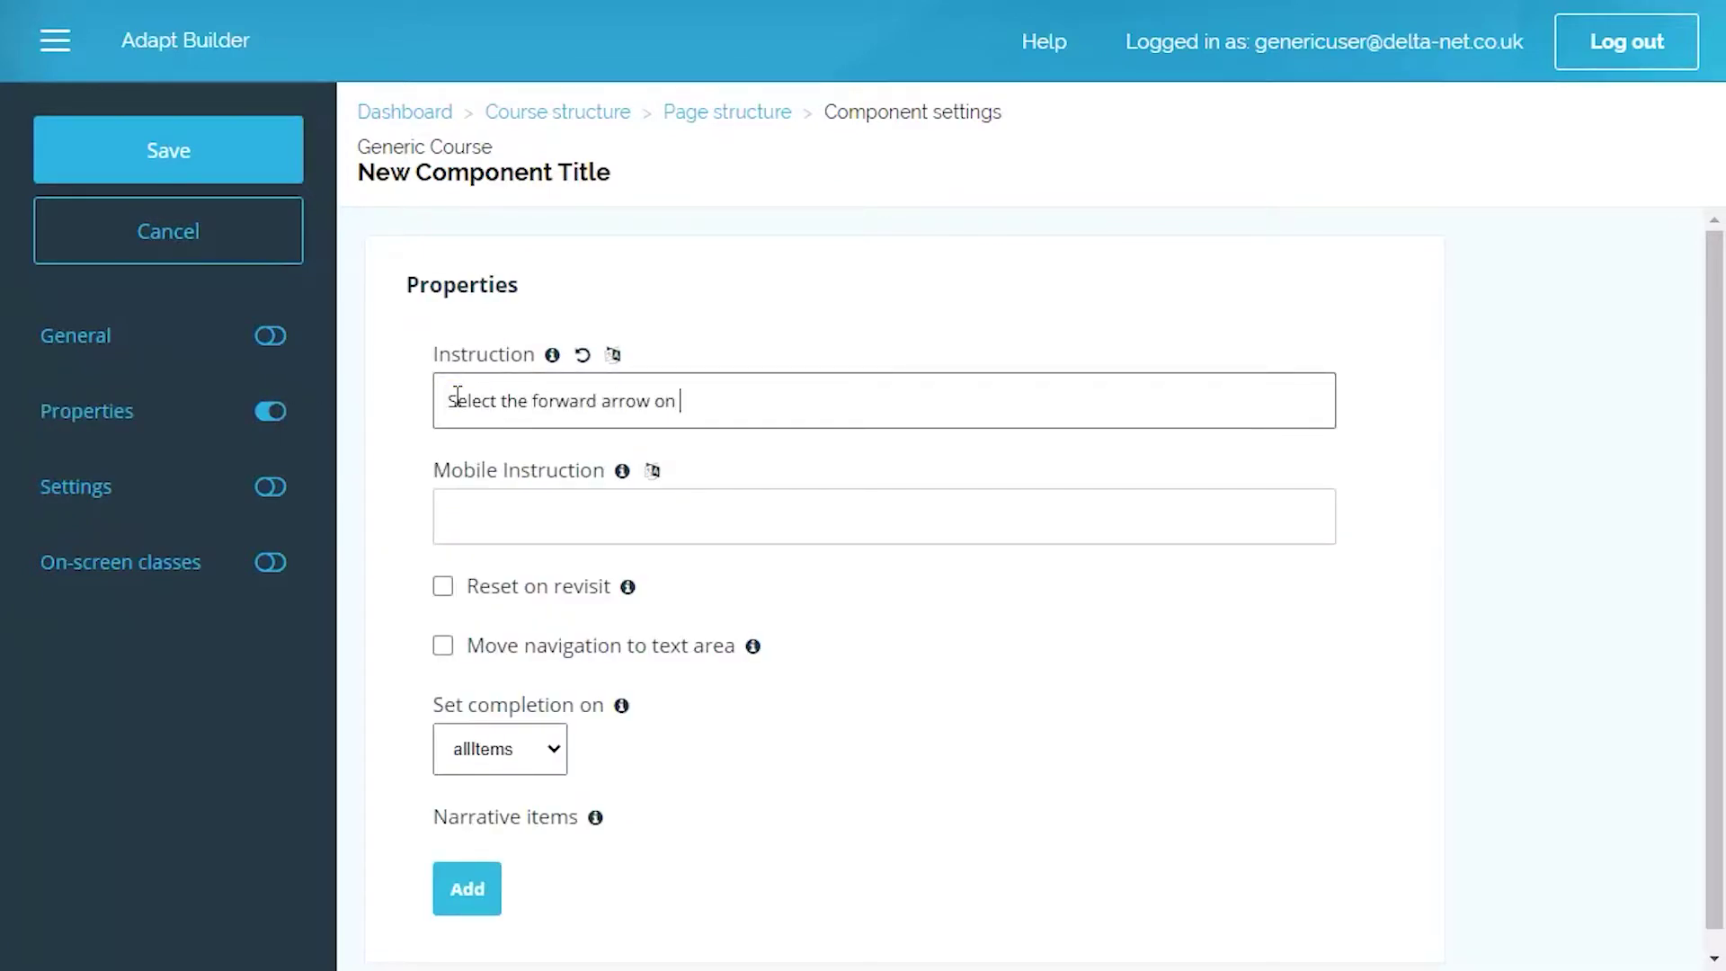
type("the image to find out more.")
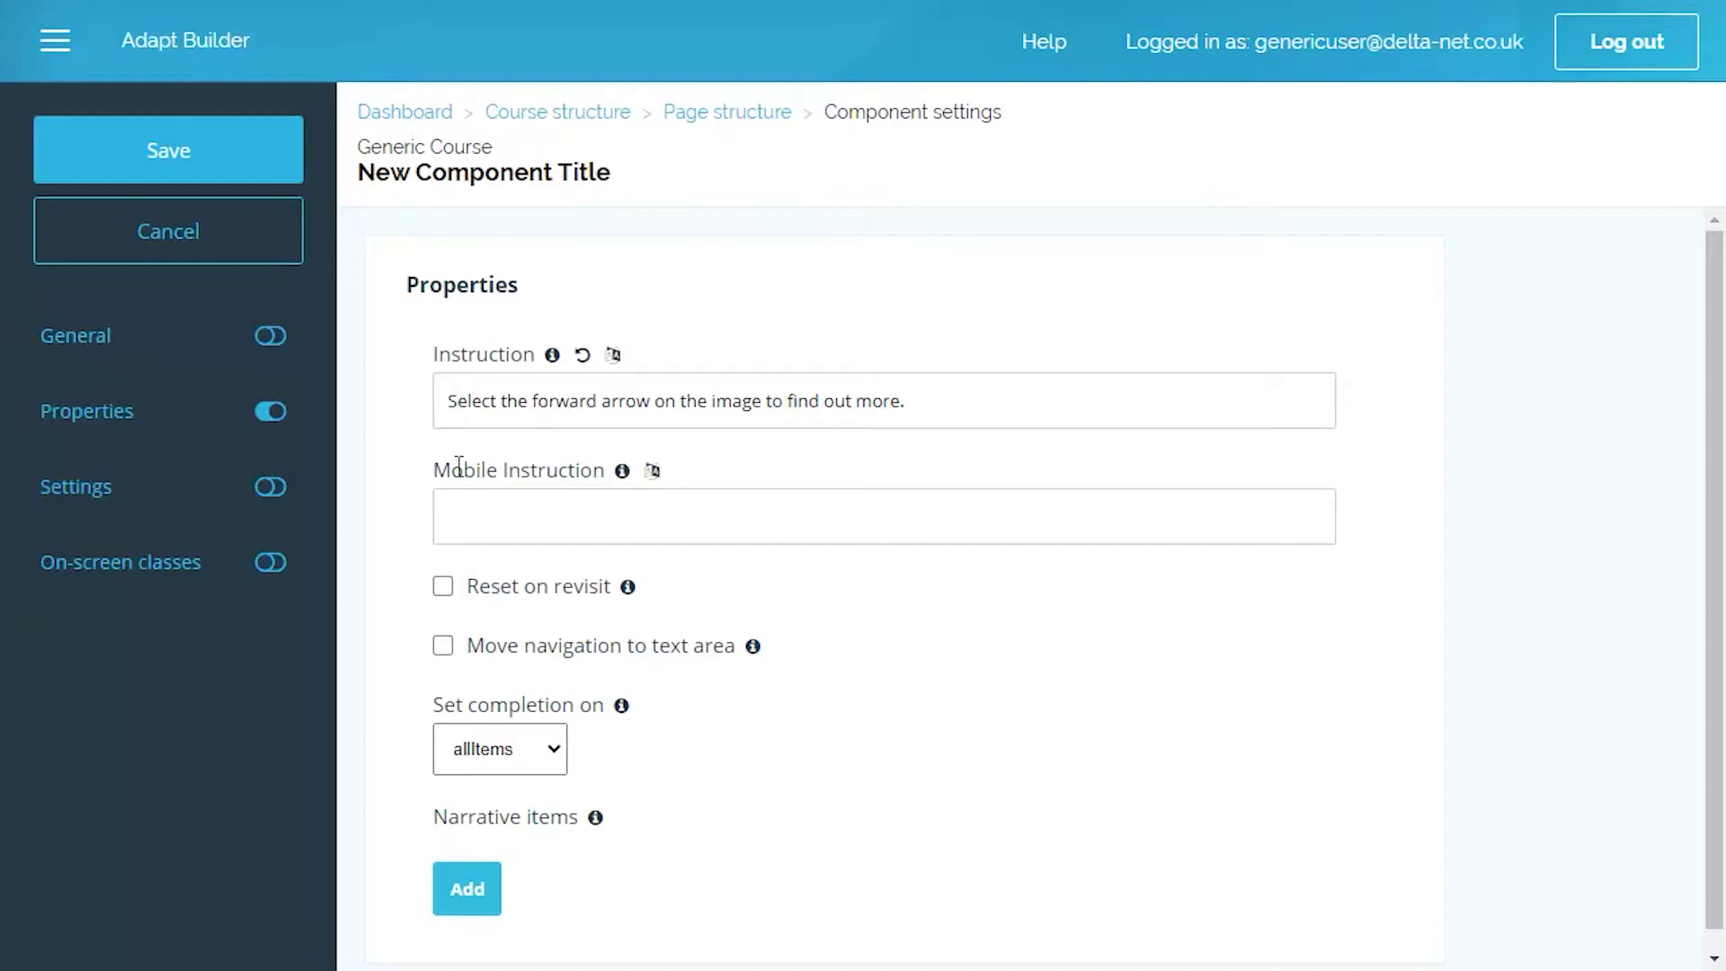
Set the mobile instruction to "Select the plus icon to view the text, then select the forward arrow to find out more."
left_click(460, 510)
type("Select the plus icon to view the text,")
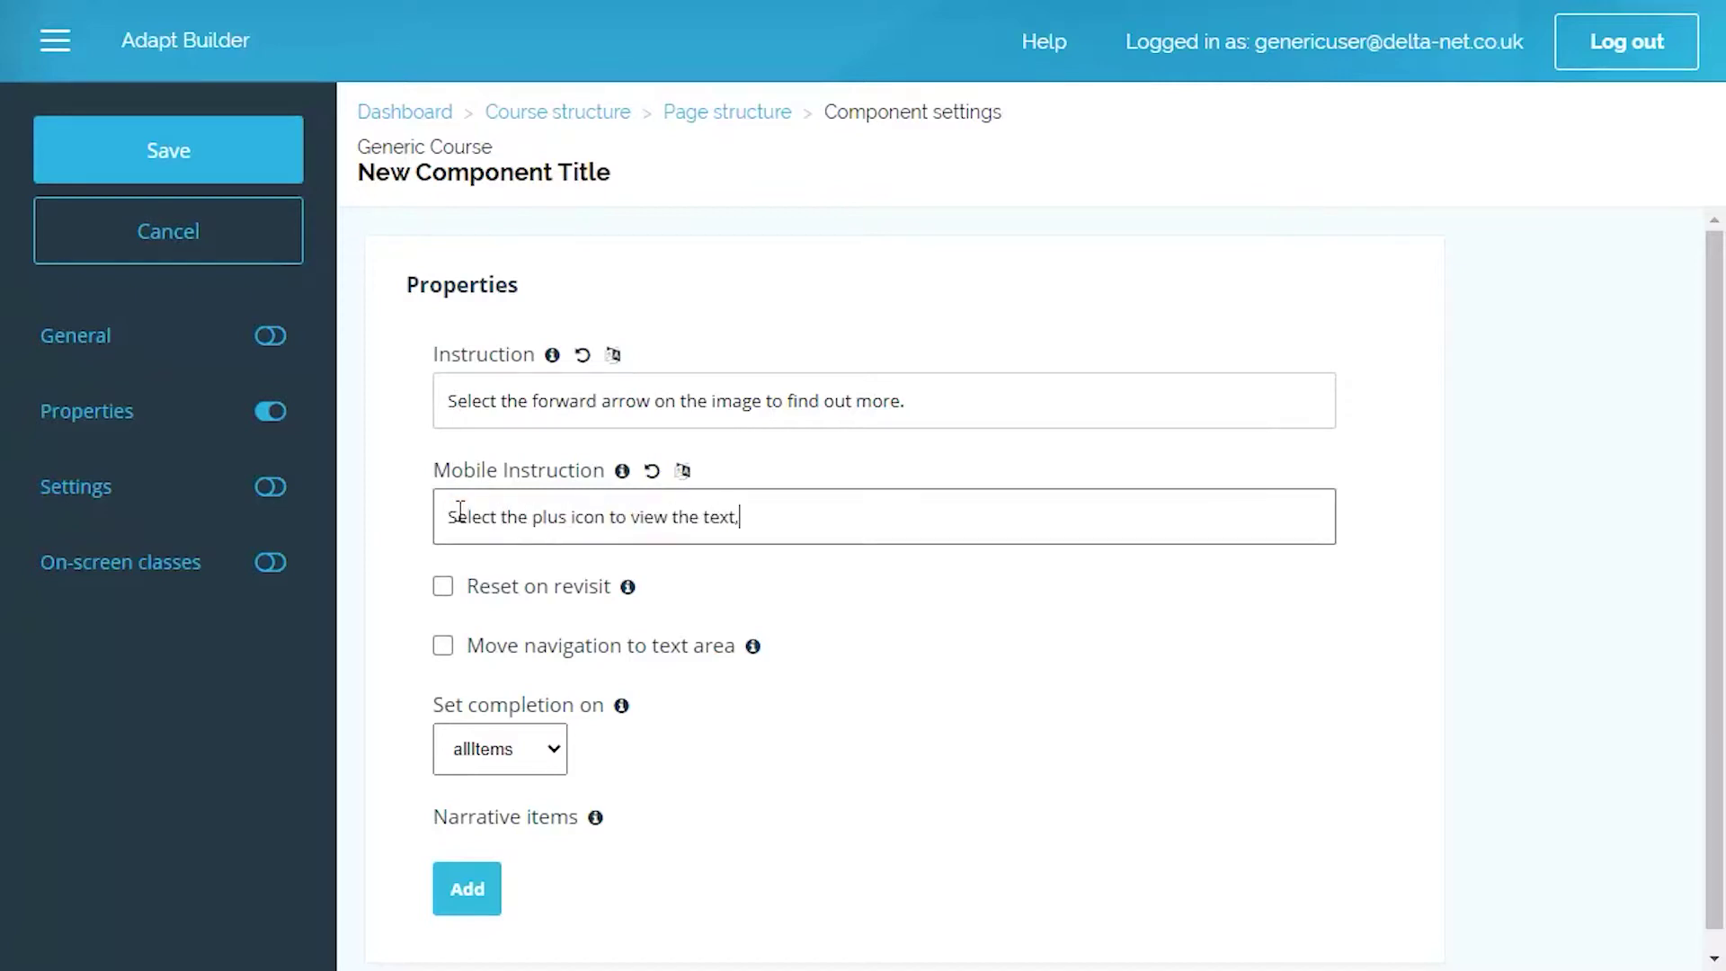
type(" then select the forward arrow to find out more.")
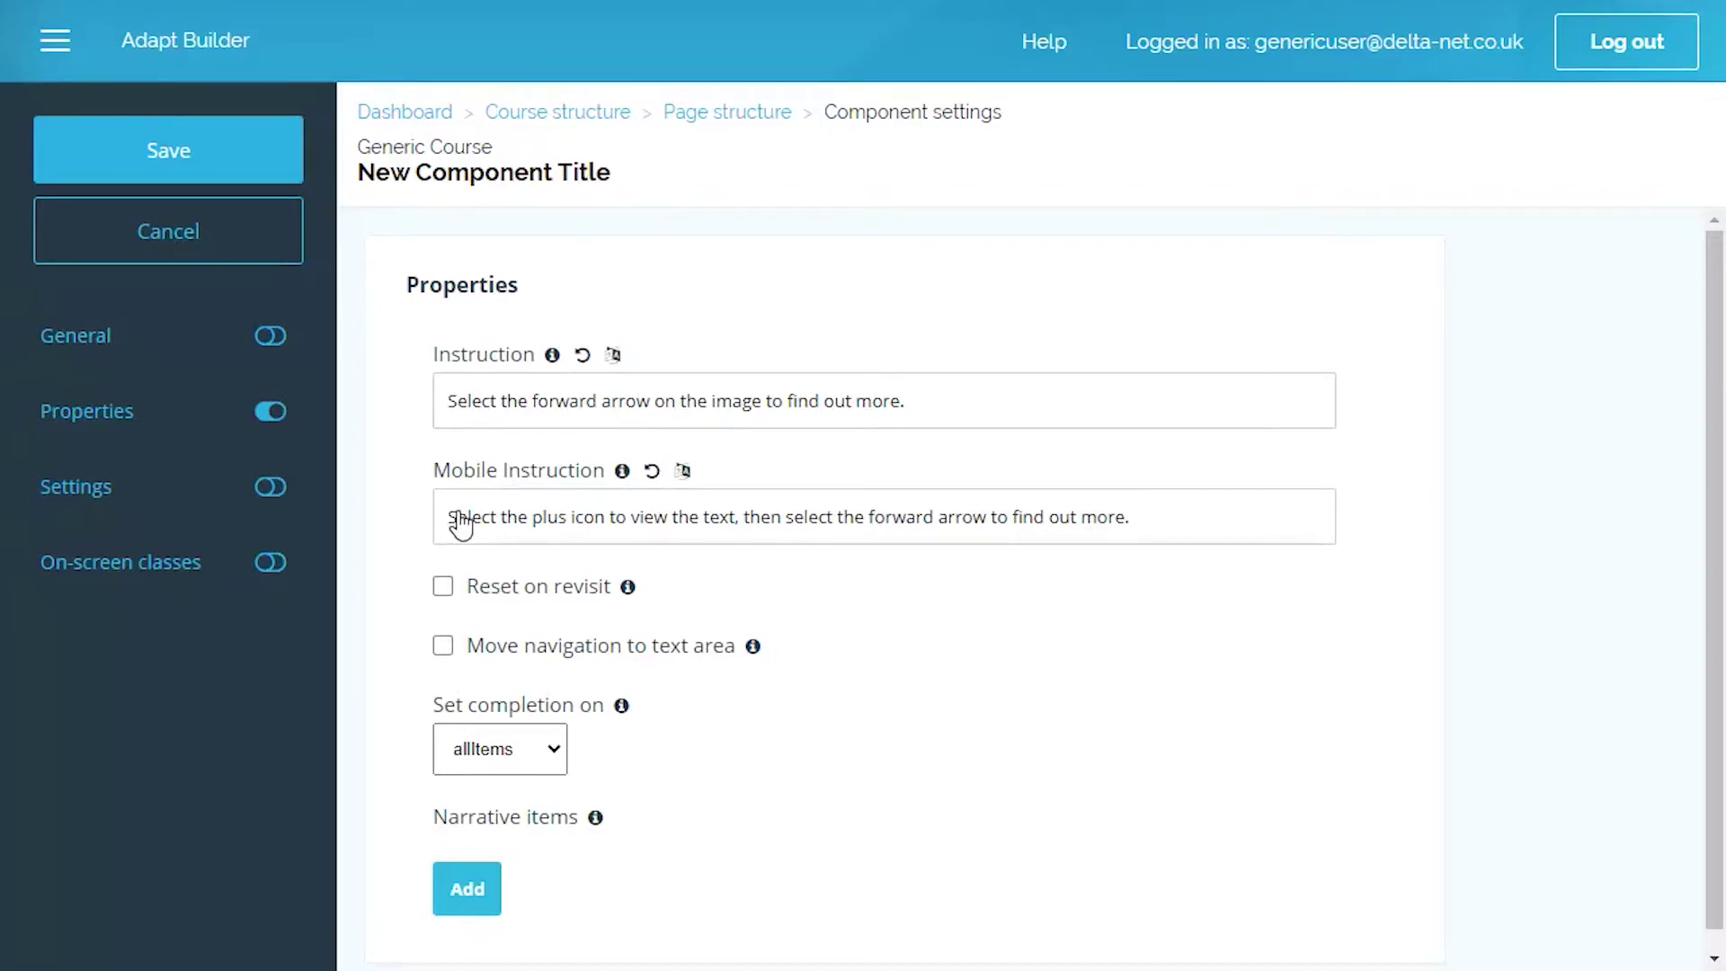
Add a narrative item with display title "Birch" and main text "A birch tree is a thin leaved deciduous hardwood tree."
left_click(468, 886)
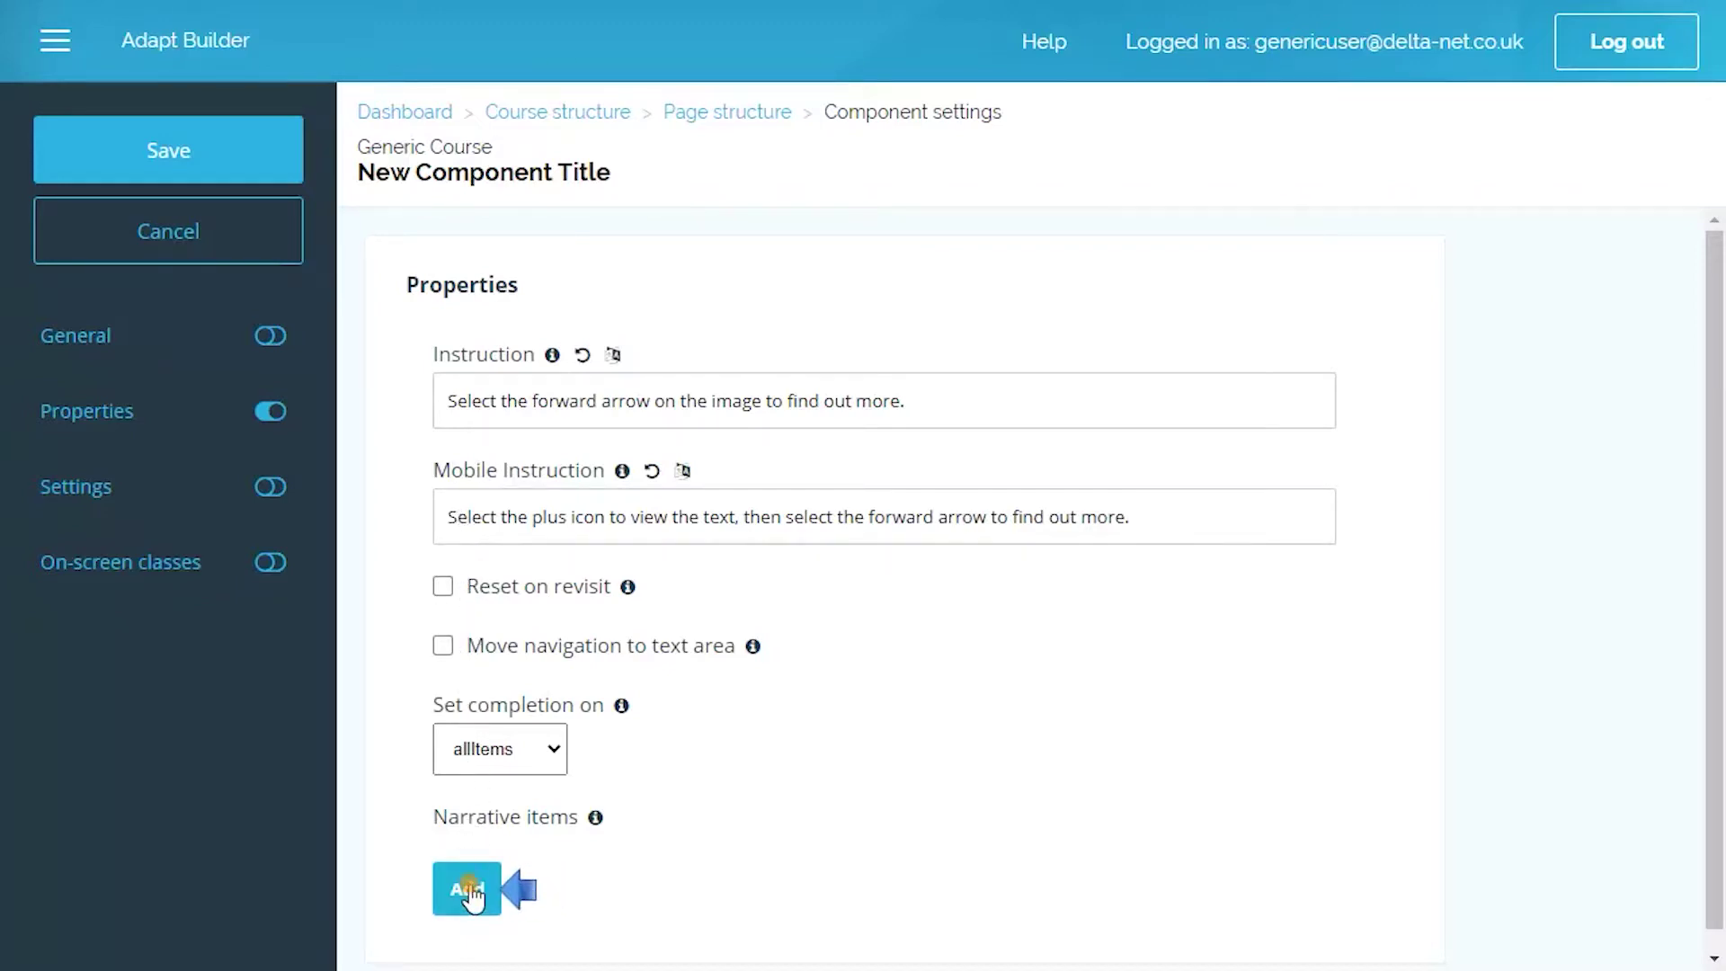
scroll(1217, 135, "down", 3)
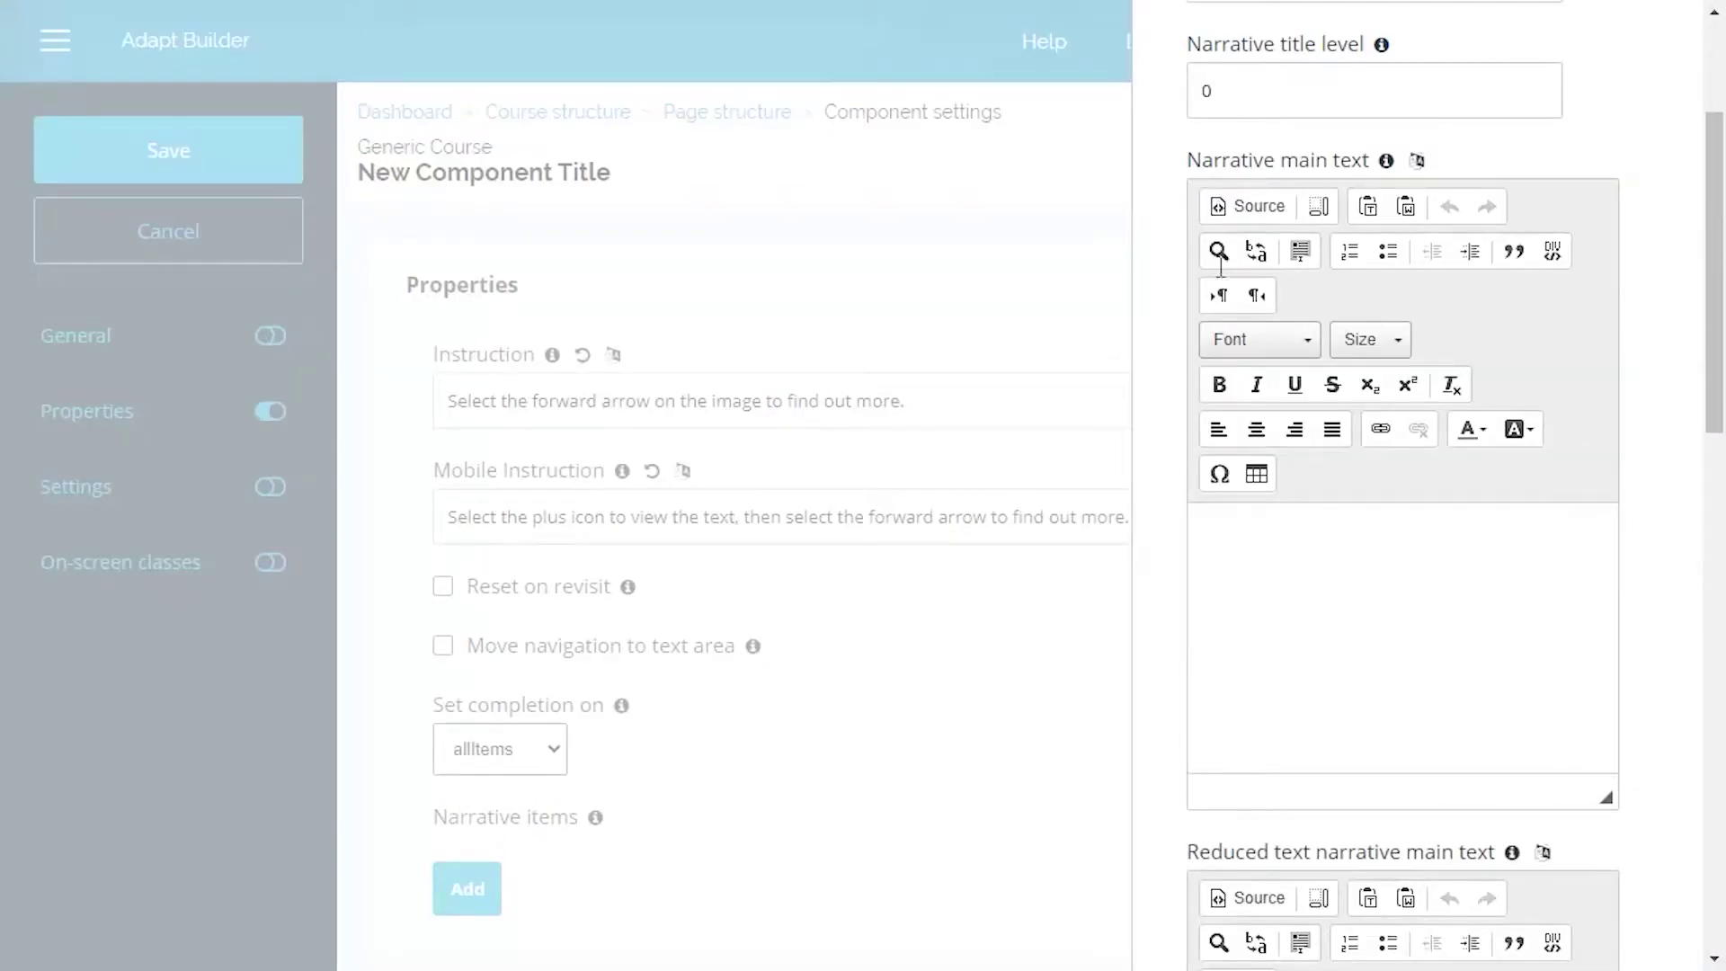
left_click(1221, 537)
type("A birch tree is a ")
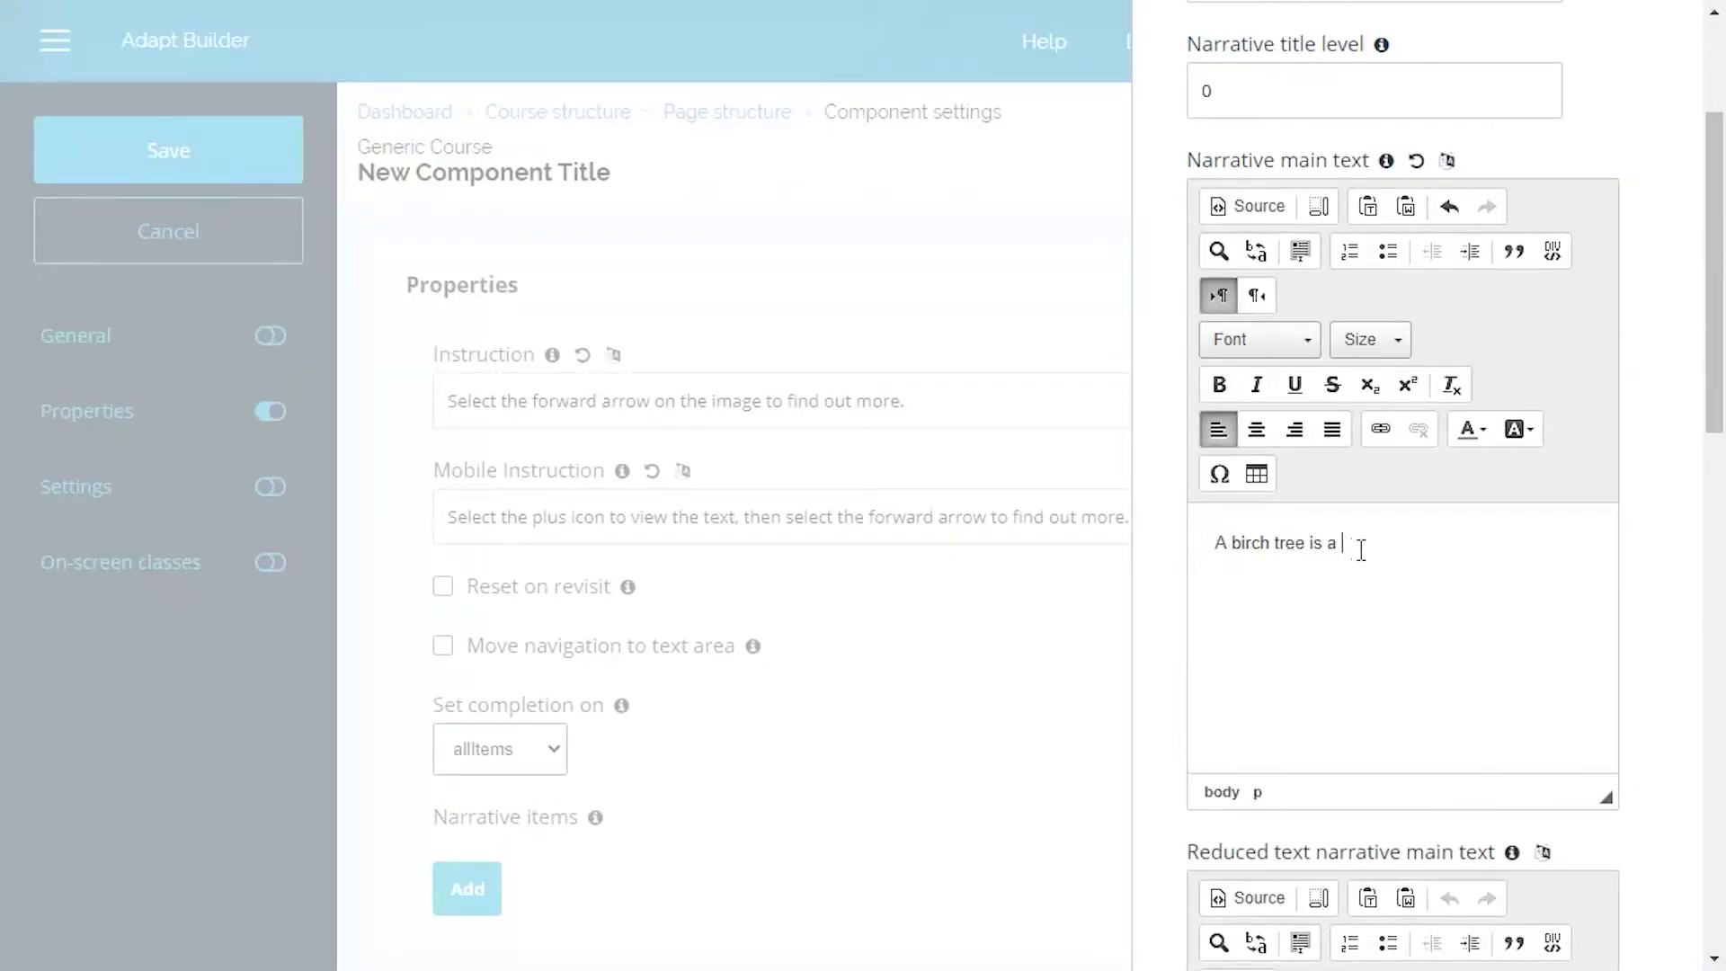
type("thin leaved deciduous hardwood tree.")
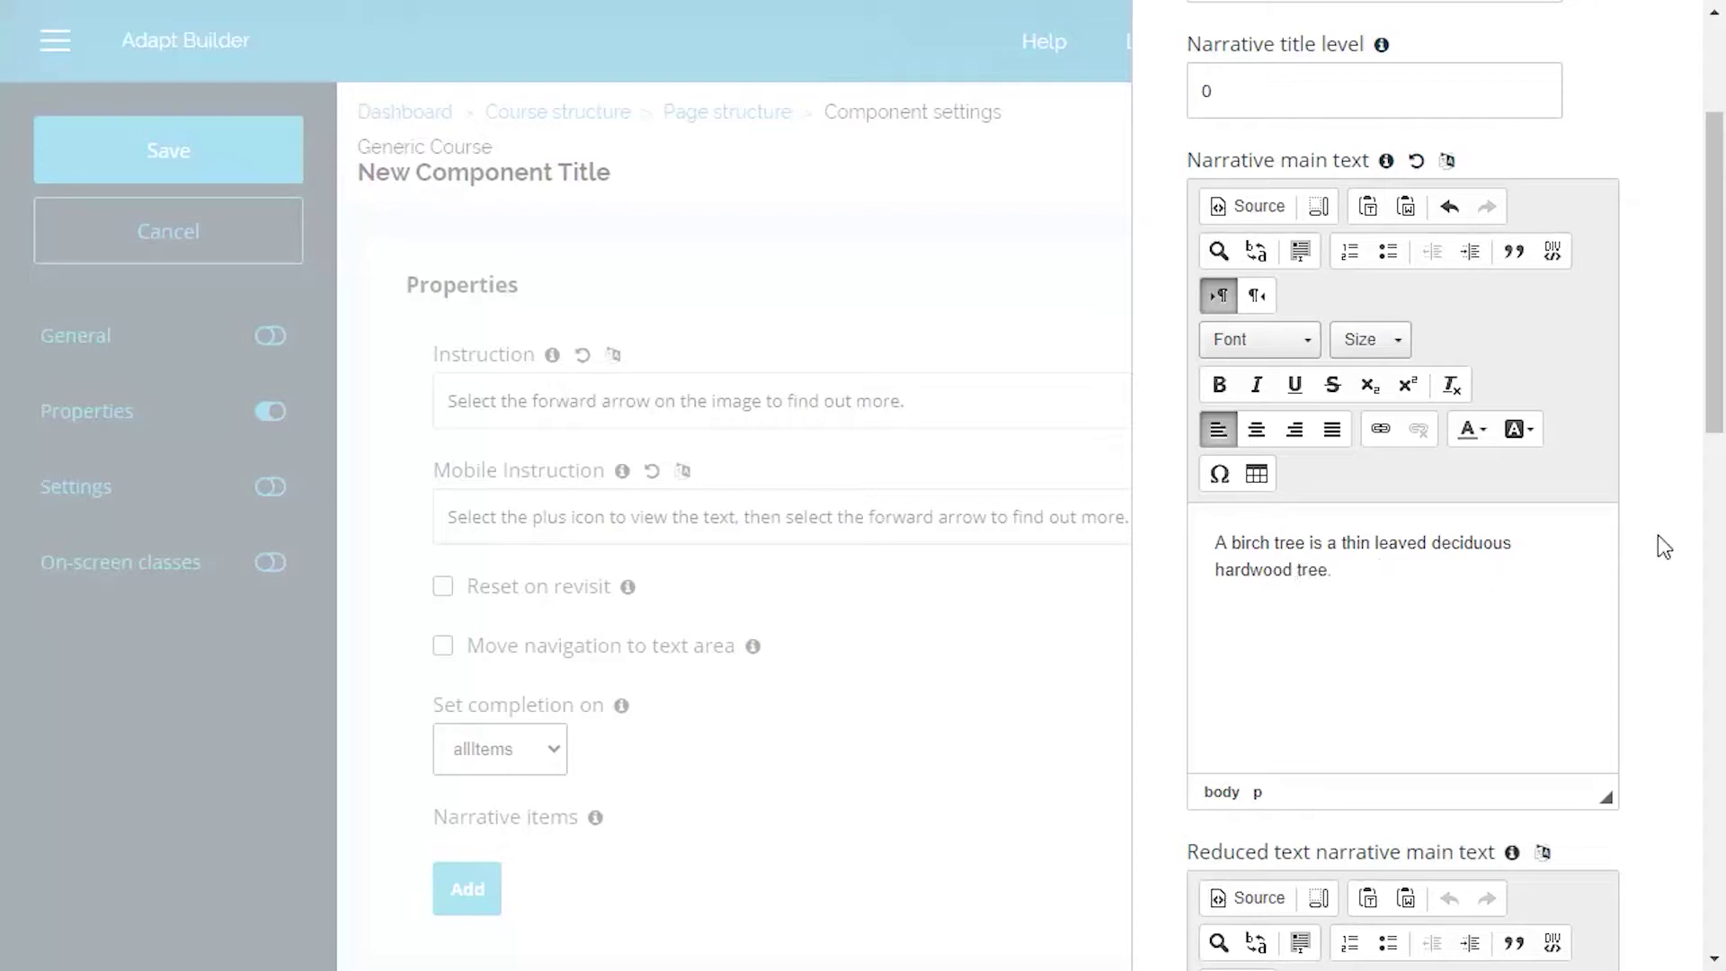
Choose the Default Narrative 1 asset as the graphic of the "Birch" item
scroll(1670, 534, "down", 15)
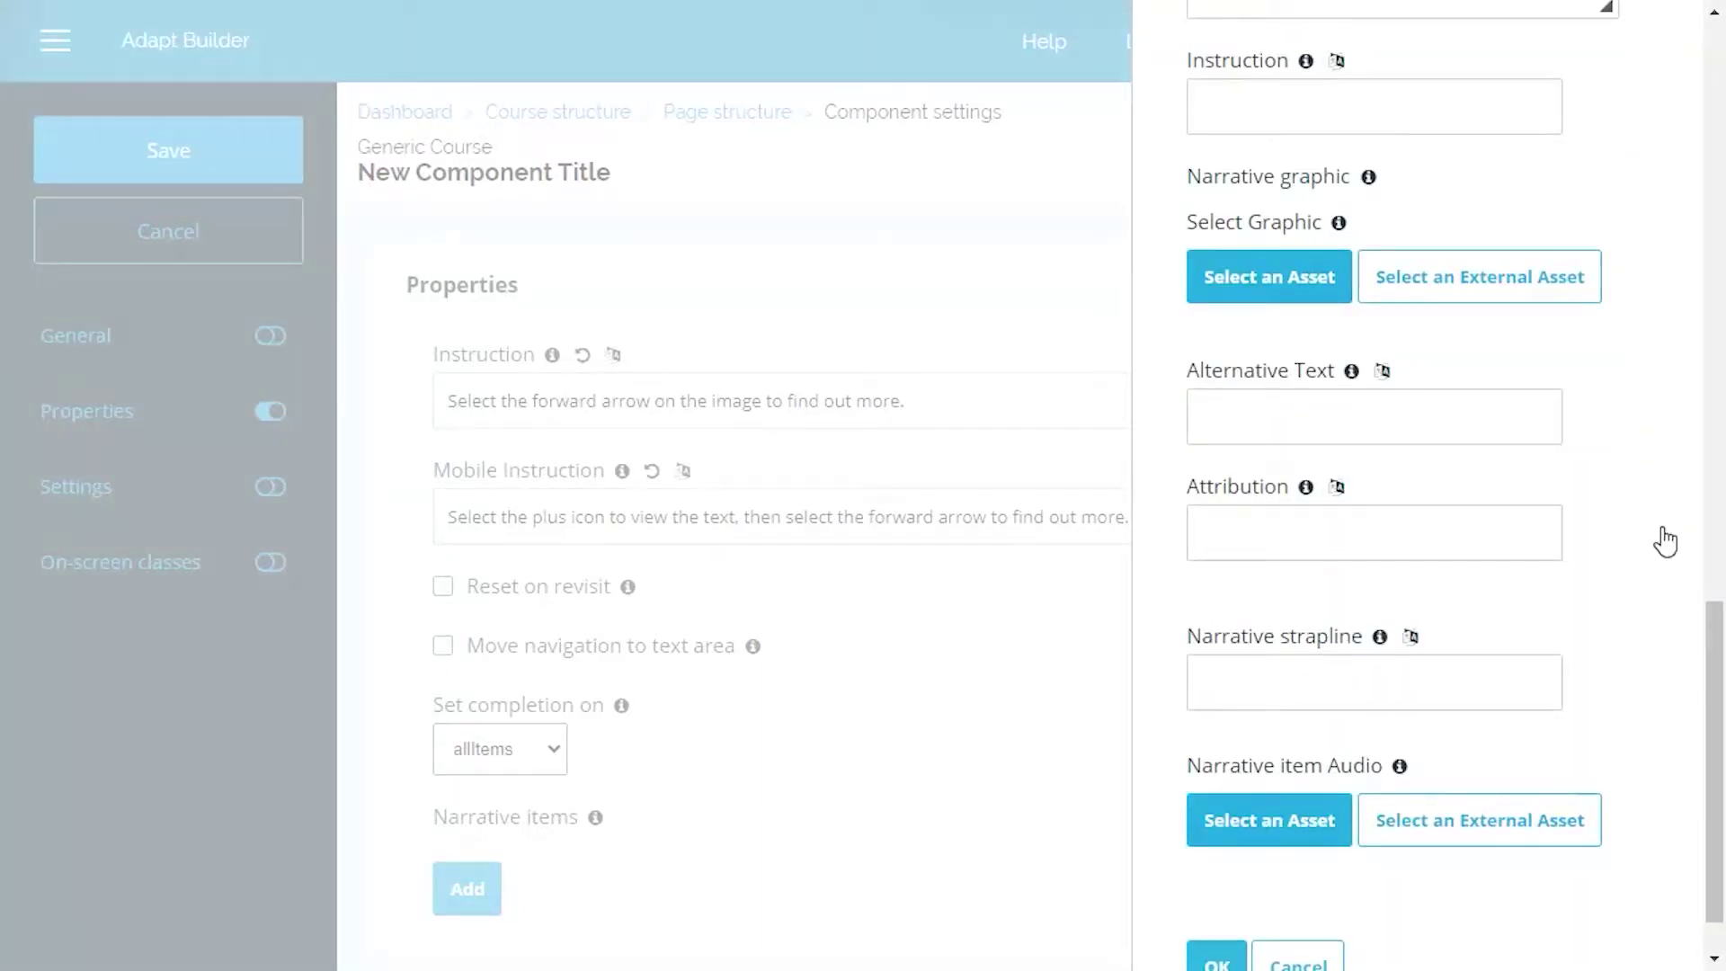
left_click(1271, 274)
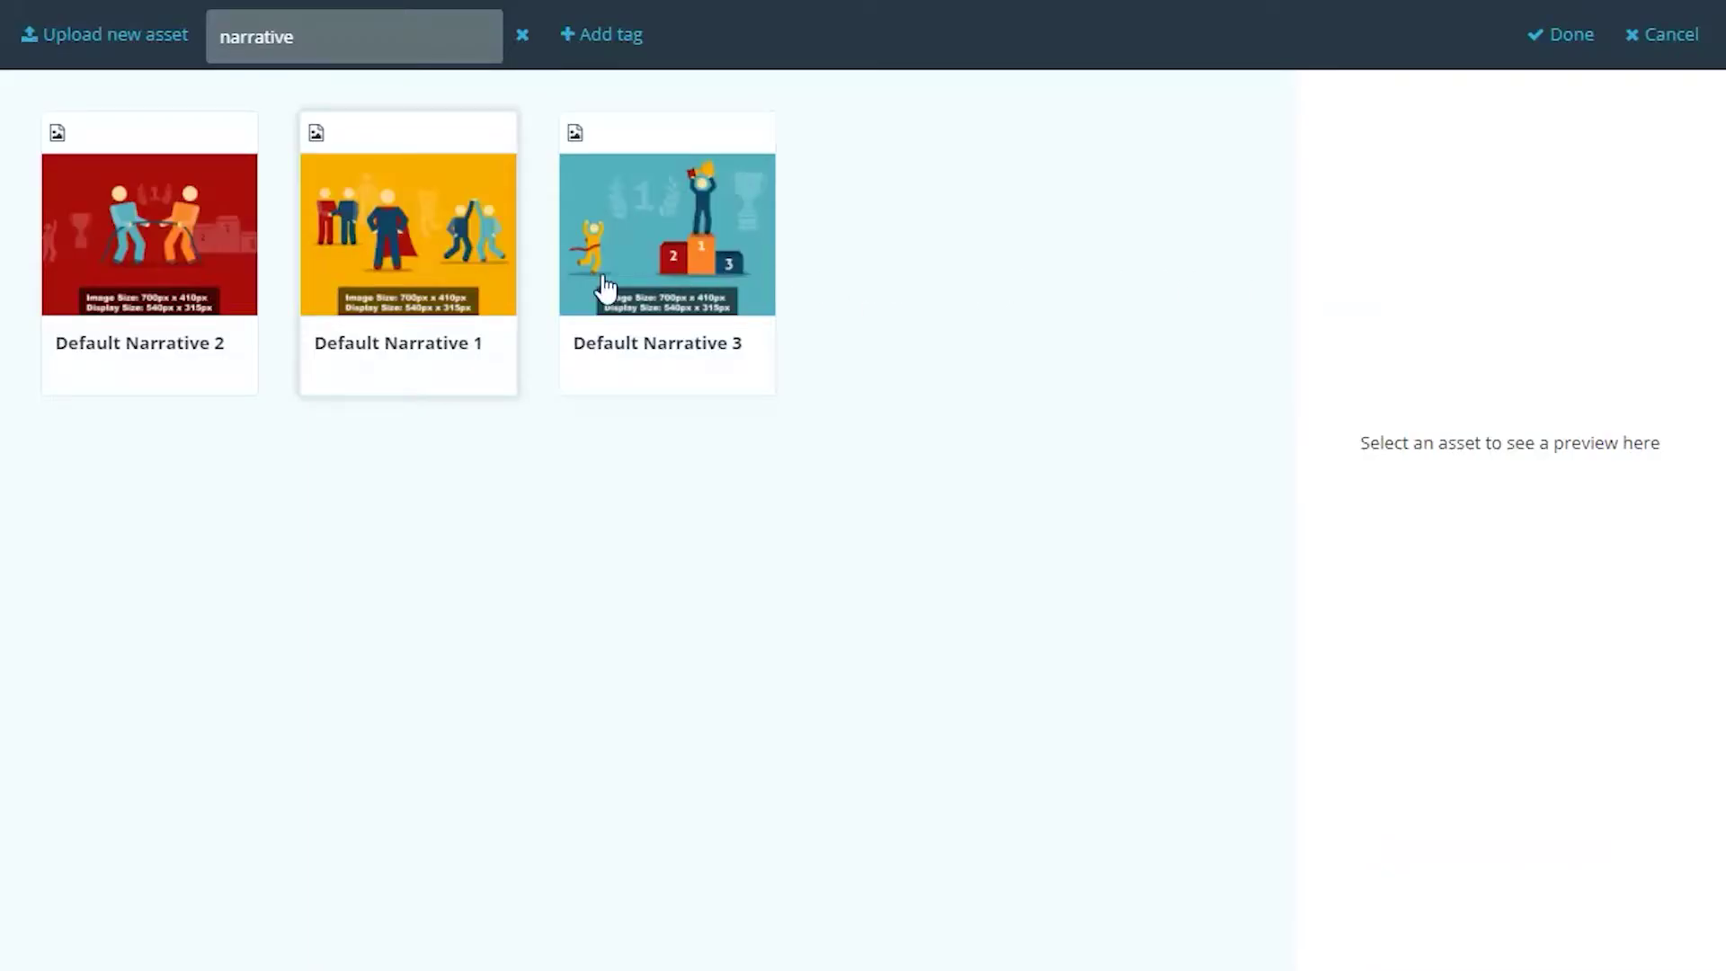
left_click(420, 293)
left_click(1558, 38)
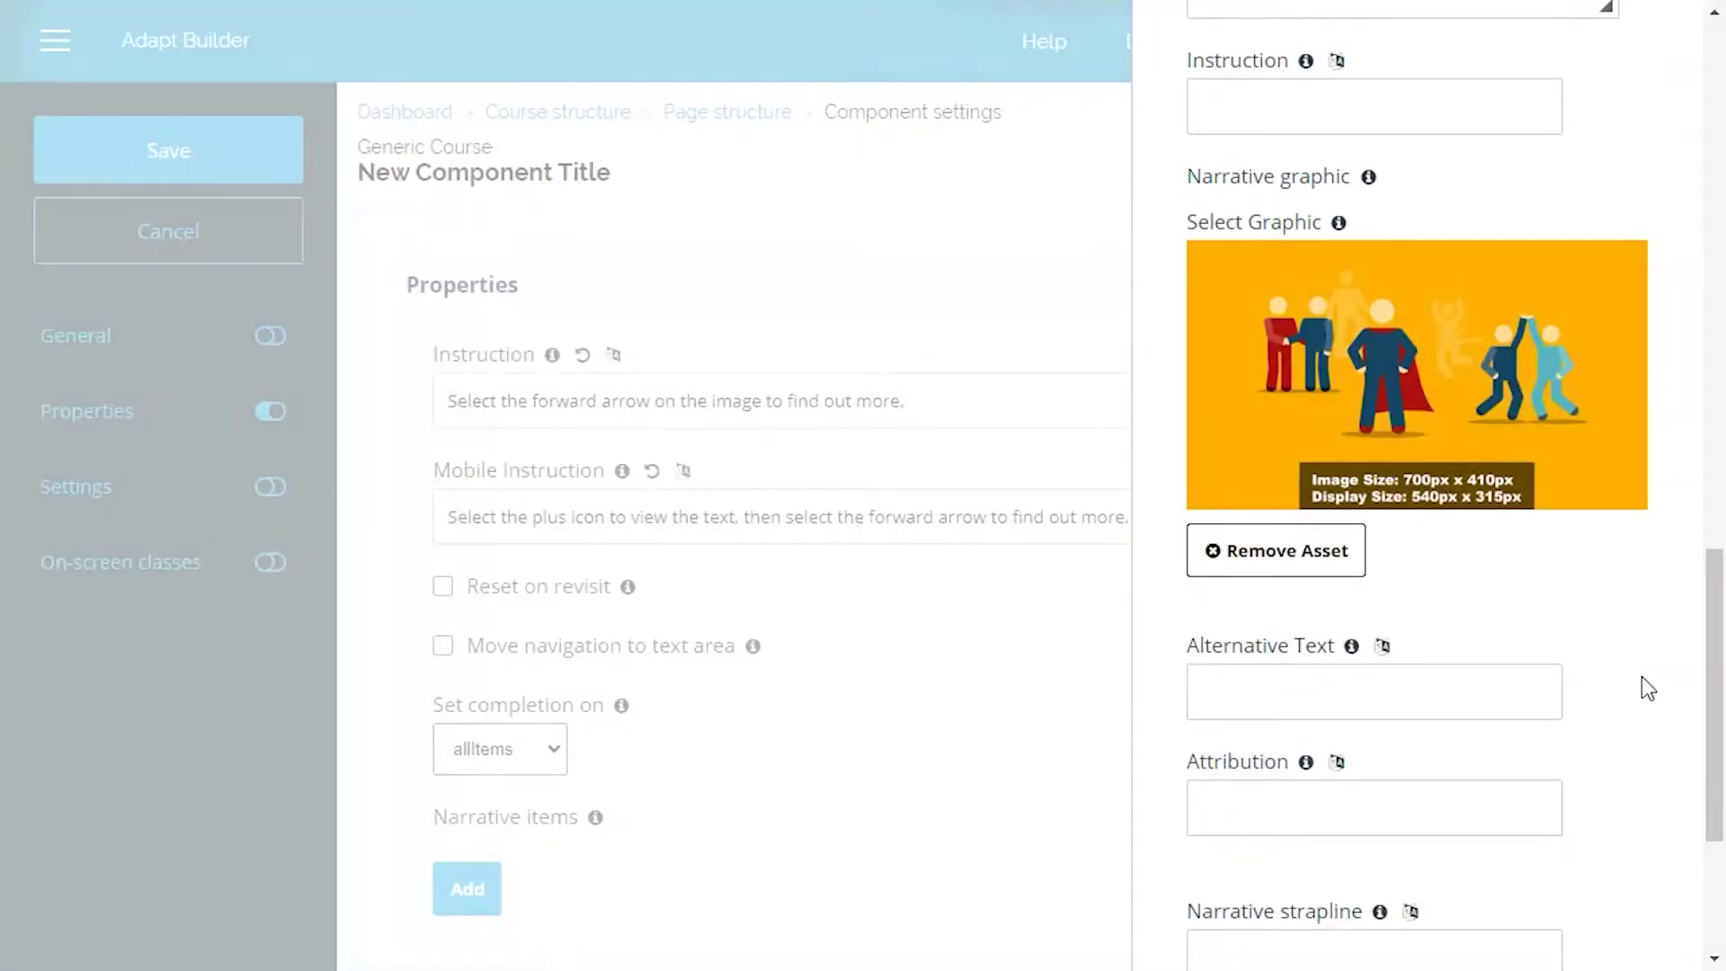
Set the "Birch" item's narrative strapline to 1 and confirm the item
scroll(1644, 683, "down", 4)
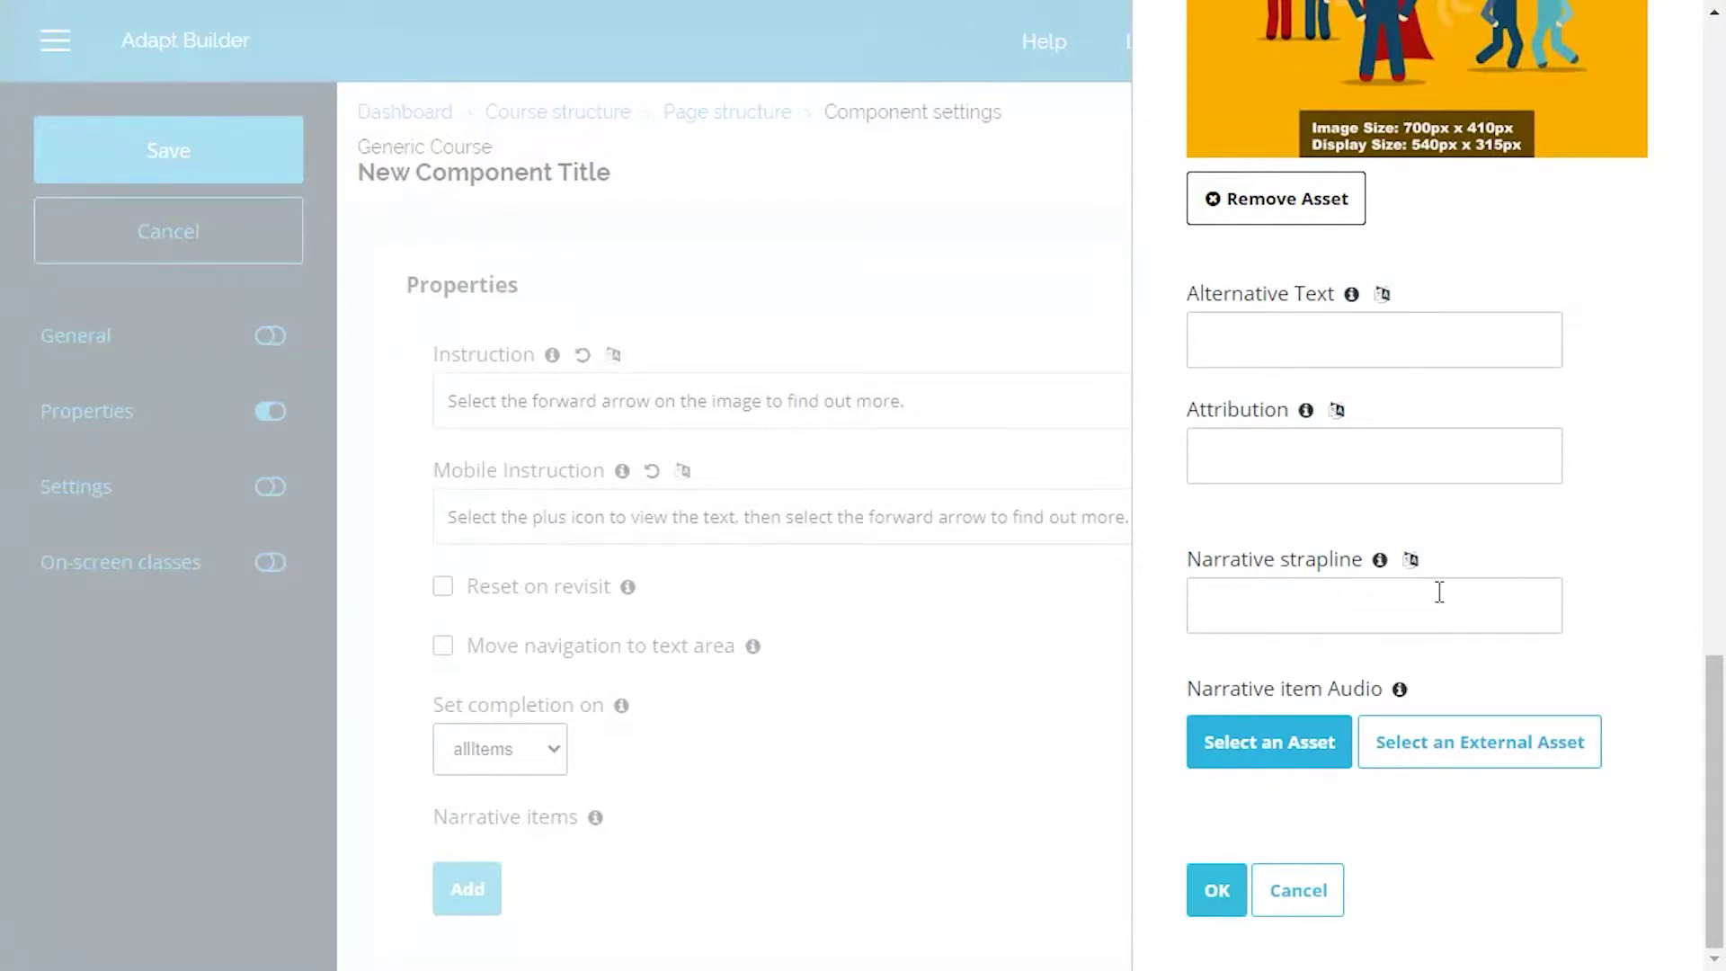
left_click(1207, 598)
type("1")
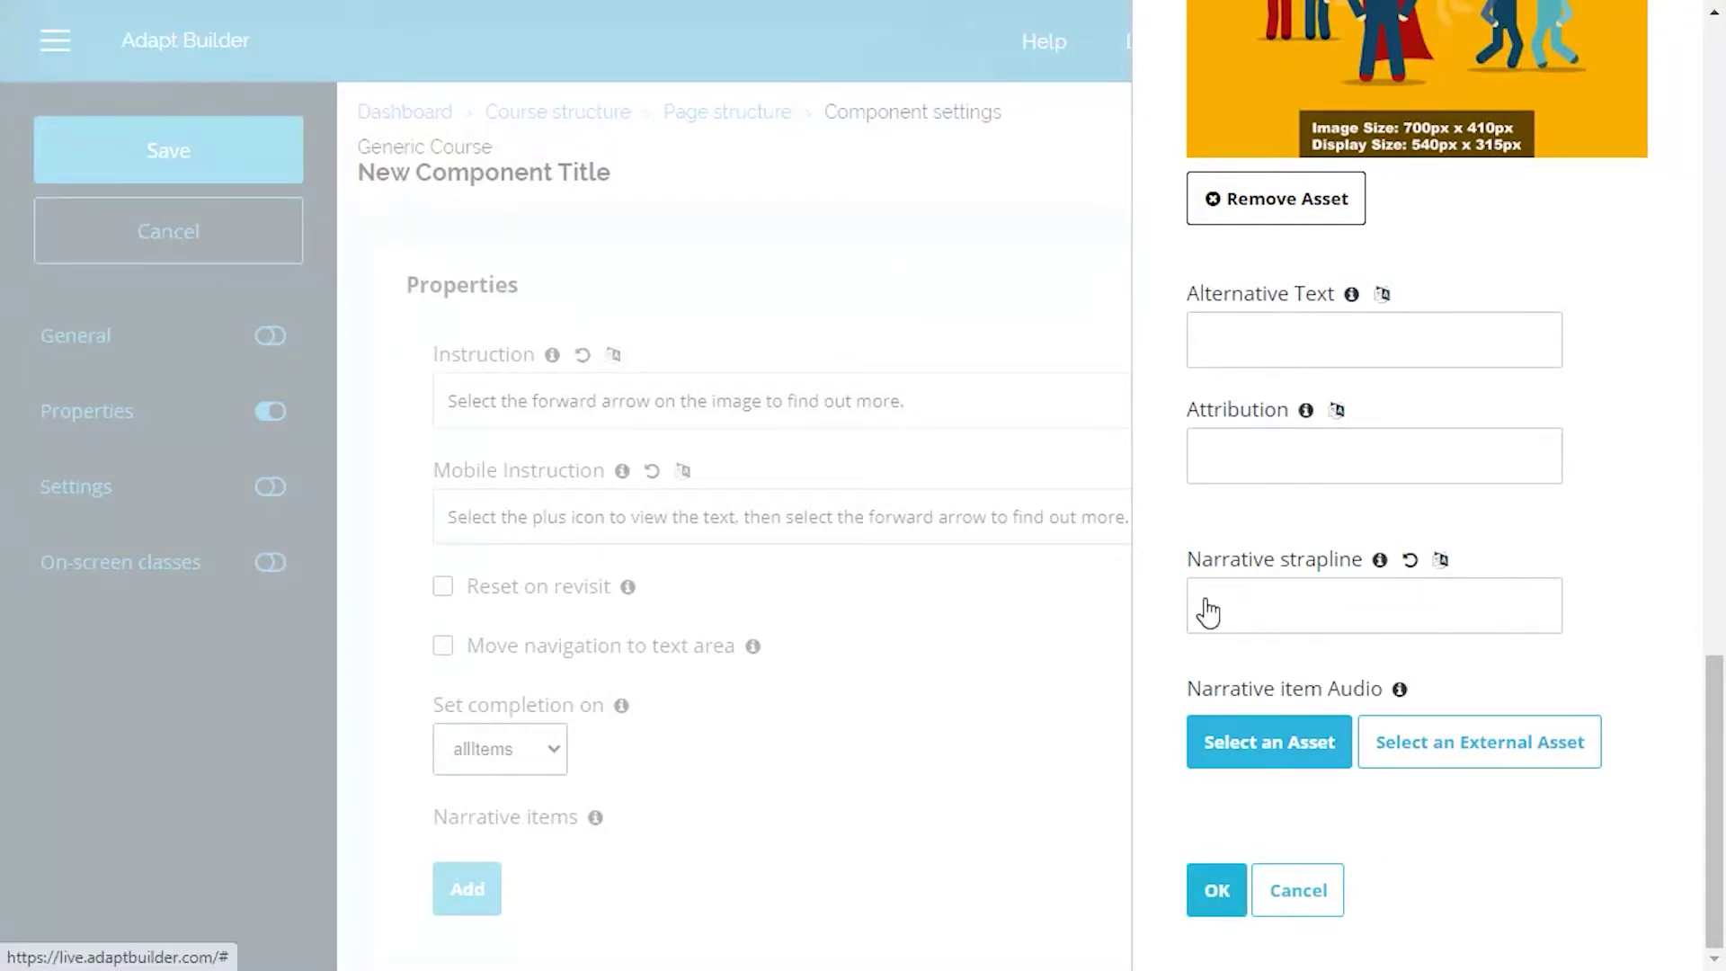
left_click(1211, 893)
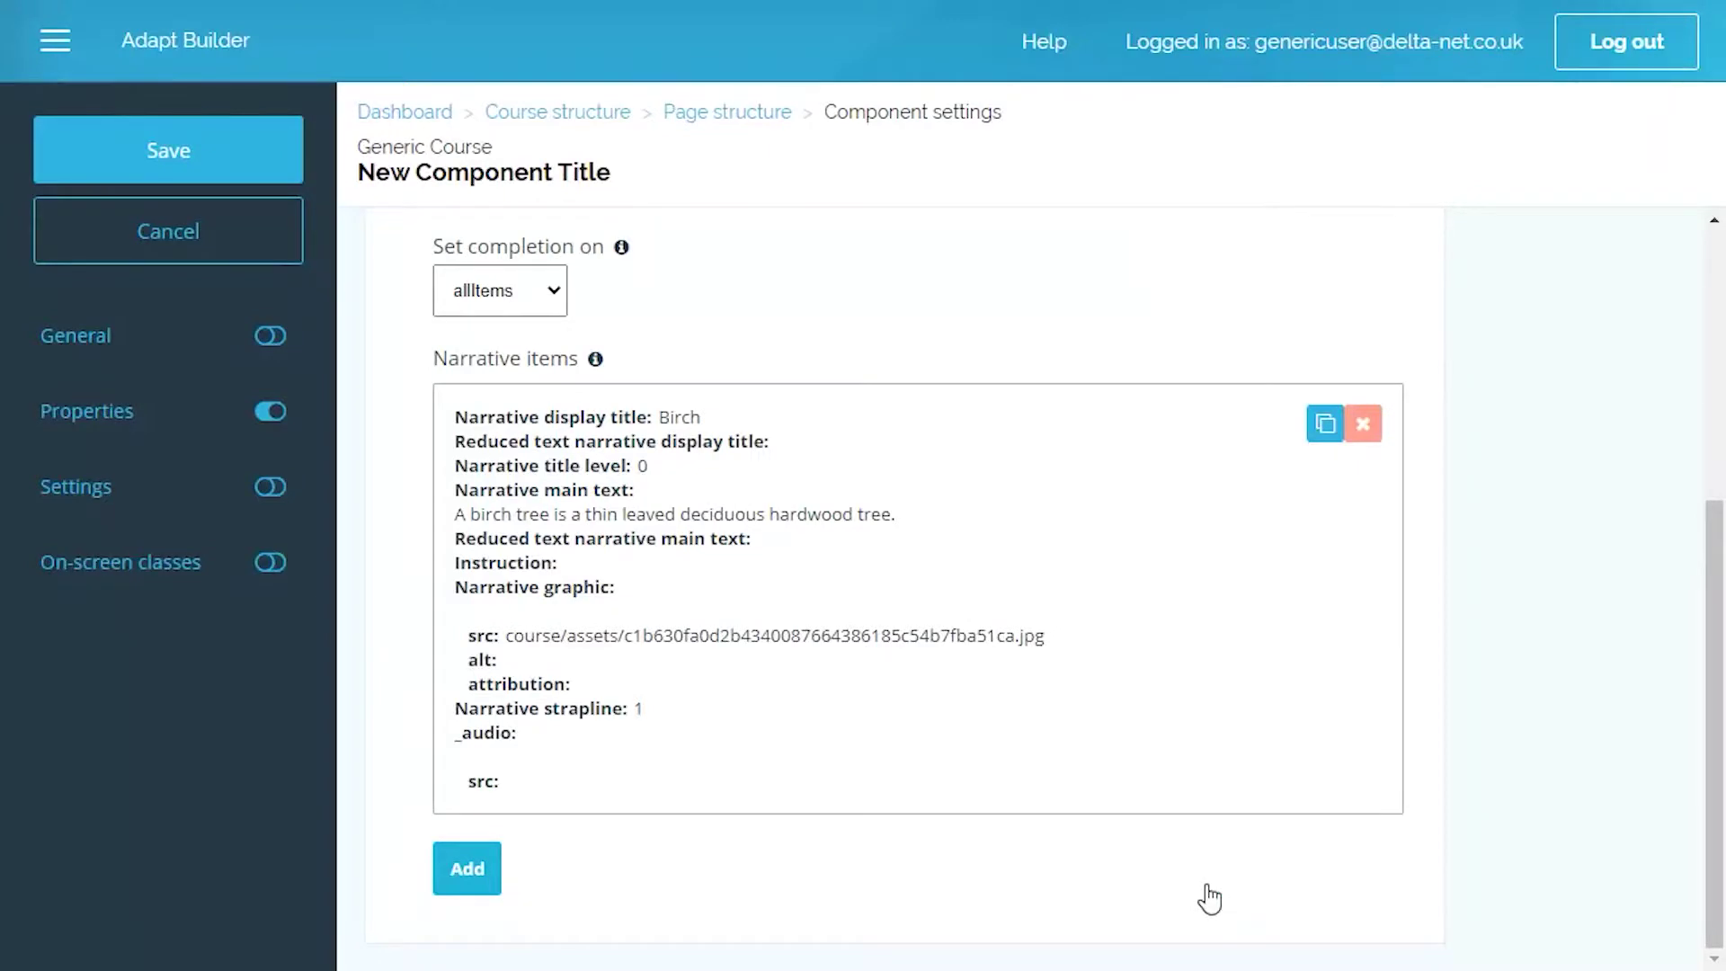
Add a second narrative item with display title "Sycamore" and main text "The sycamore tree is a large deciduous, broad leaved tree."
left_click(468, 865)
type("Sycamore")
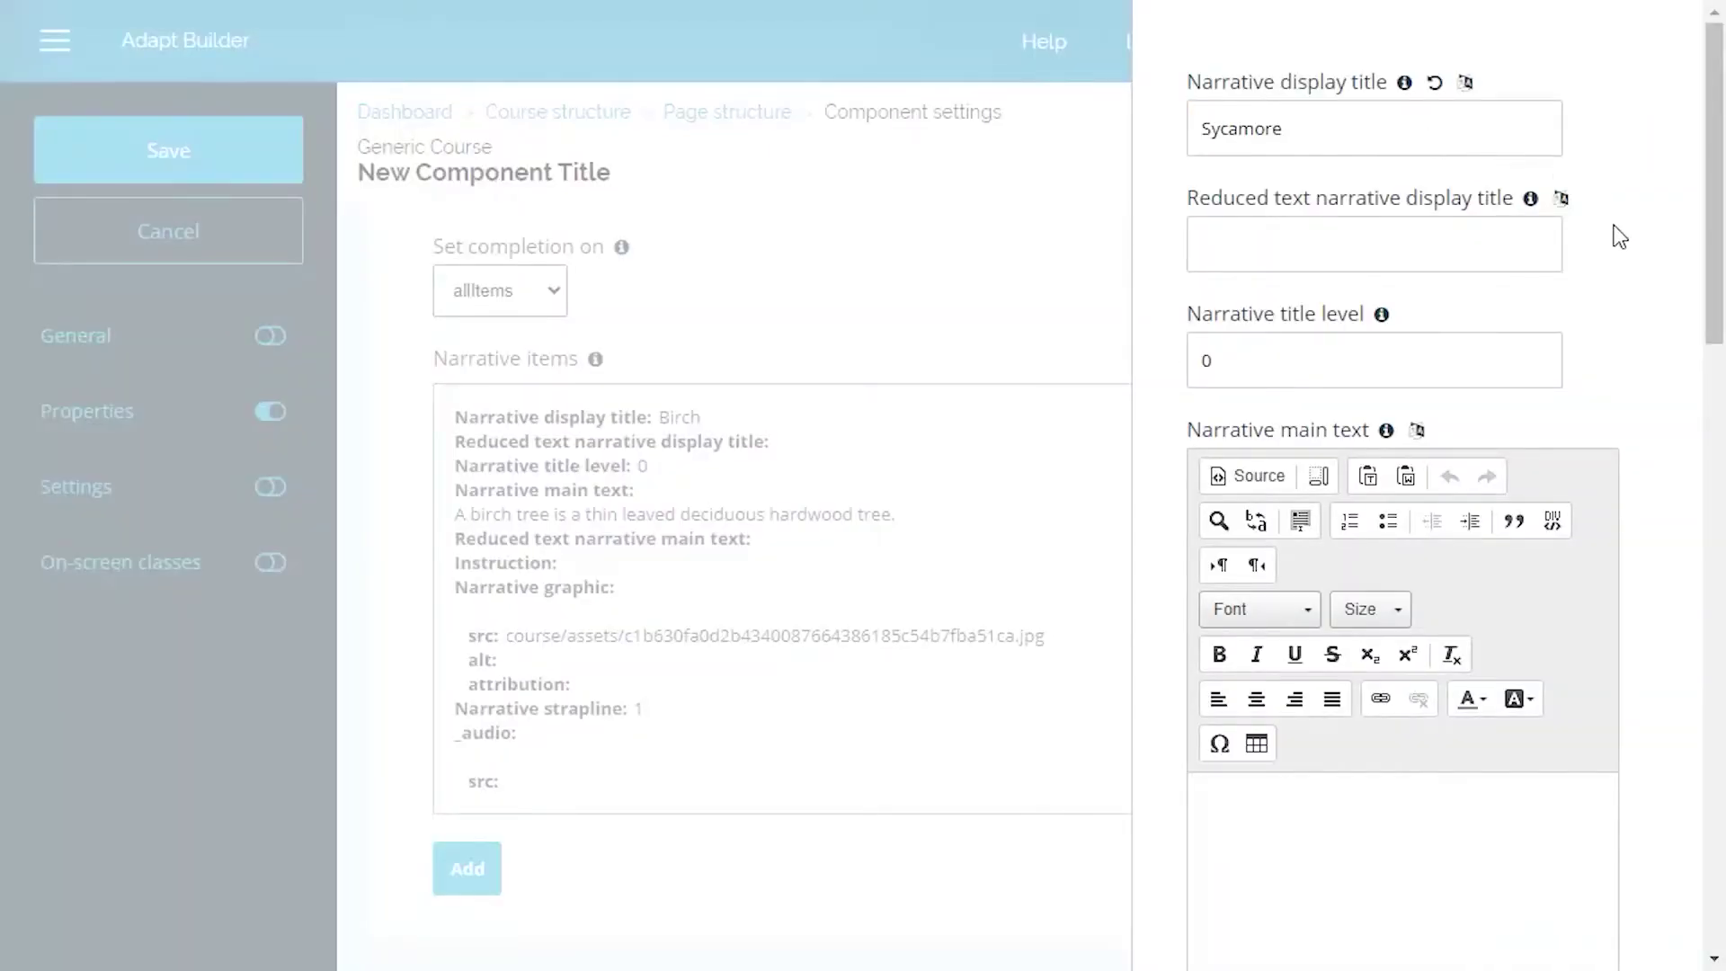
scroll(1618, 237, "down", 3)
left_click(1226, 555)
type("The sycamore ")
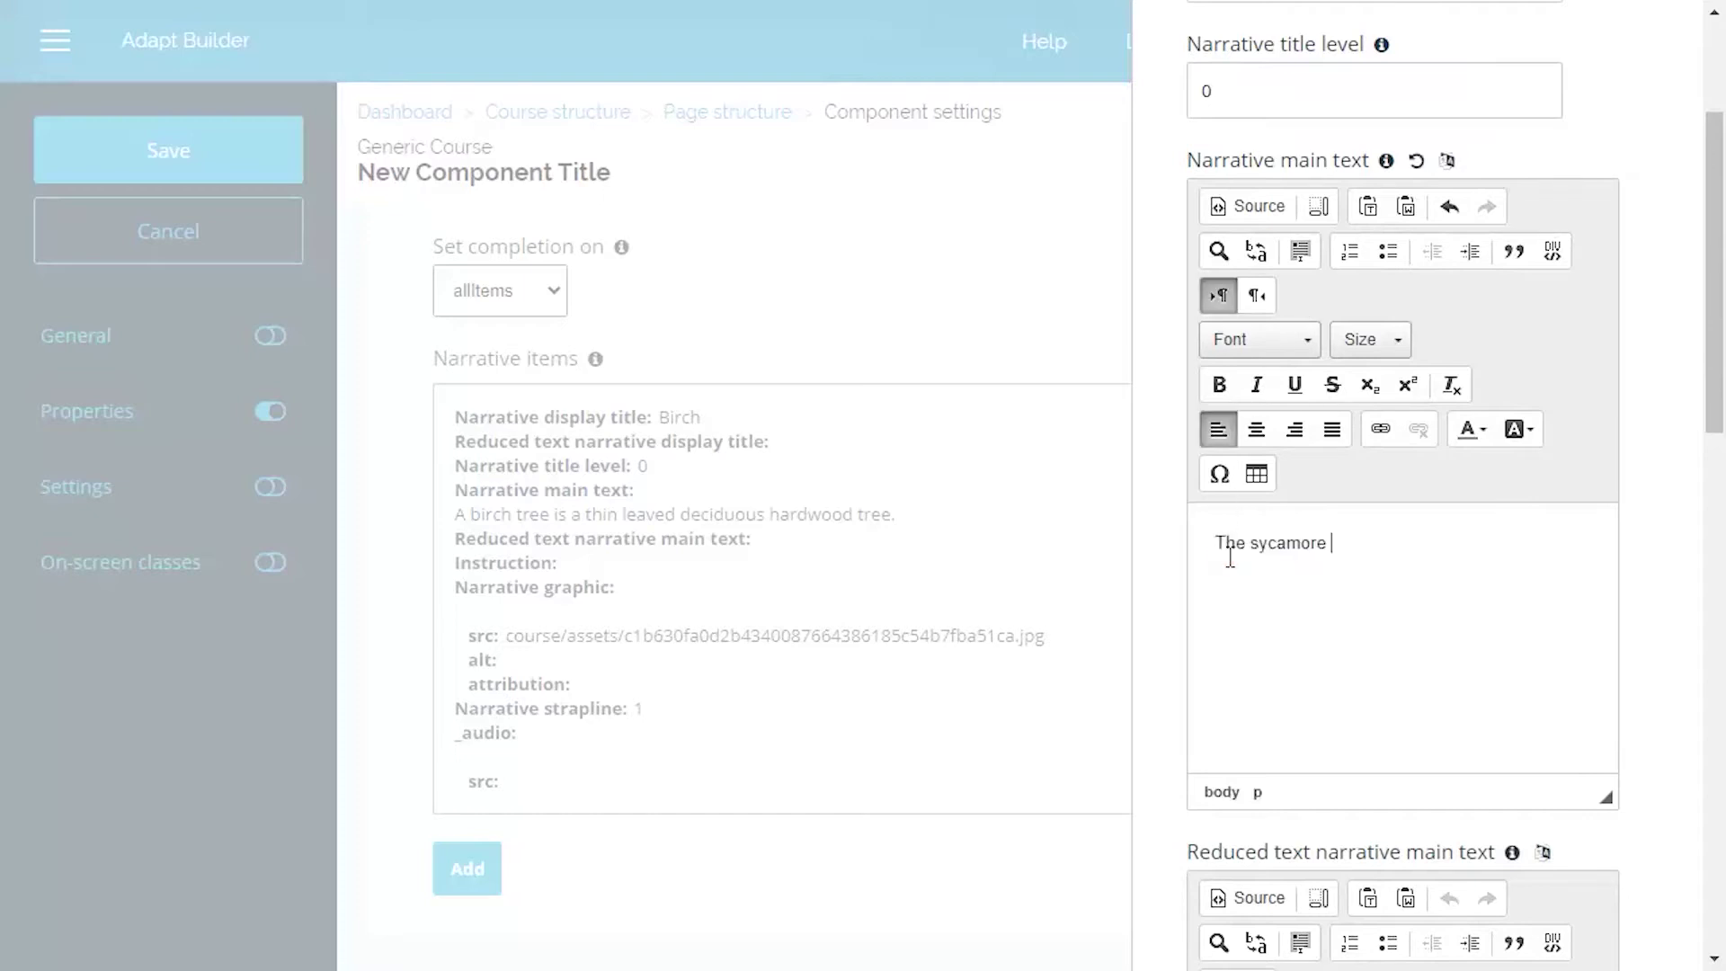
type("tree is a large deciduous. broad leaved tree.")
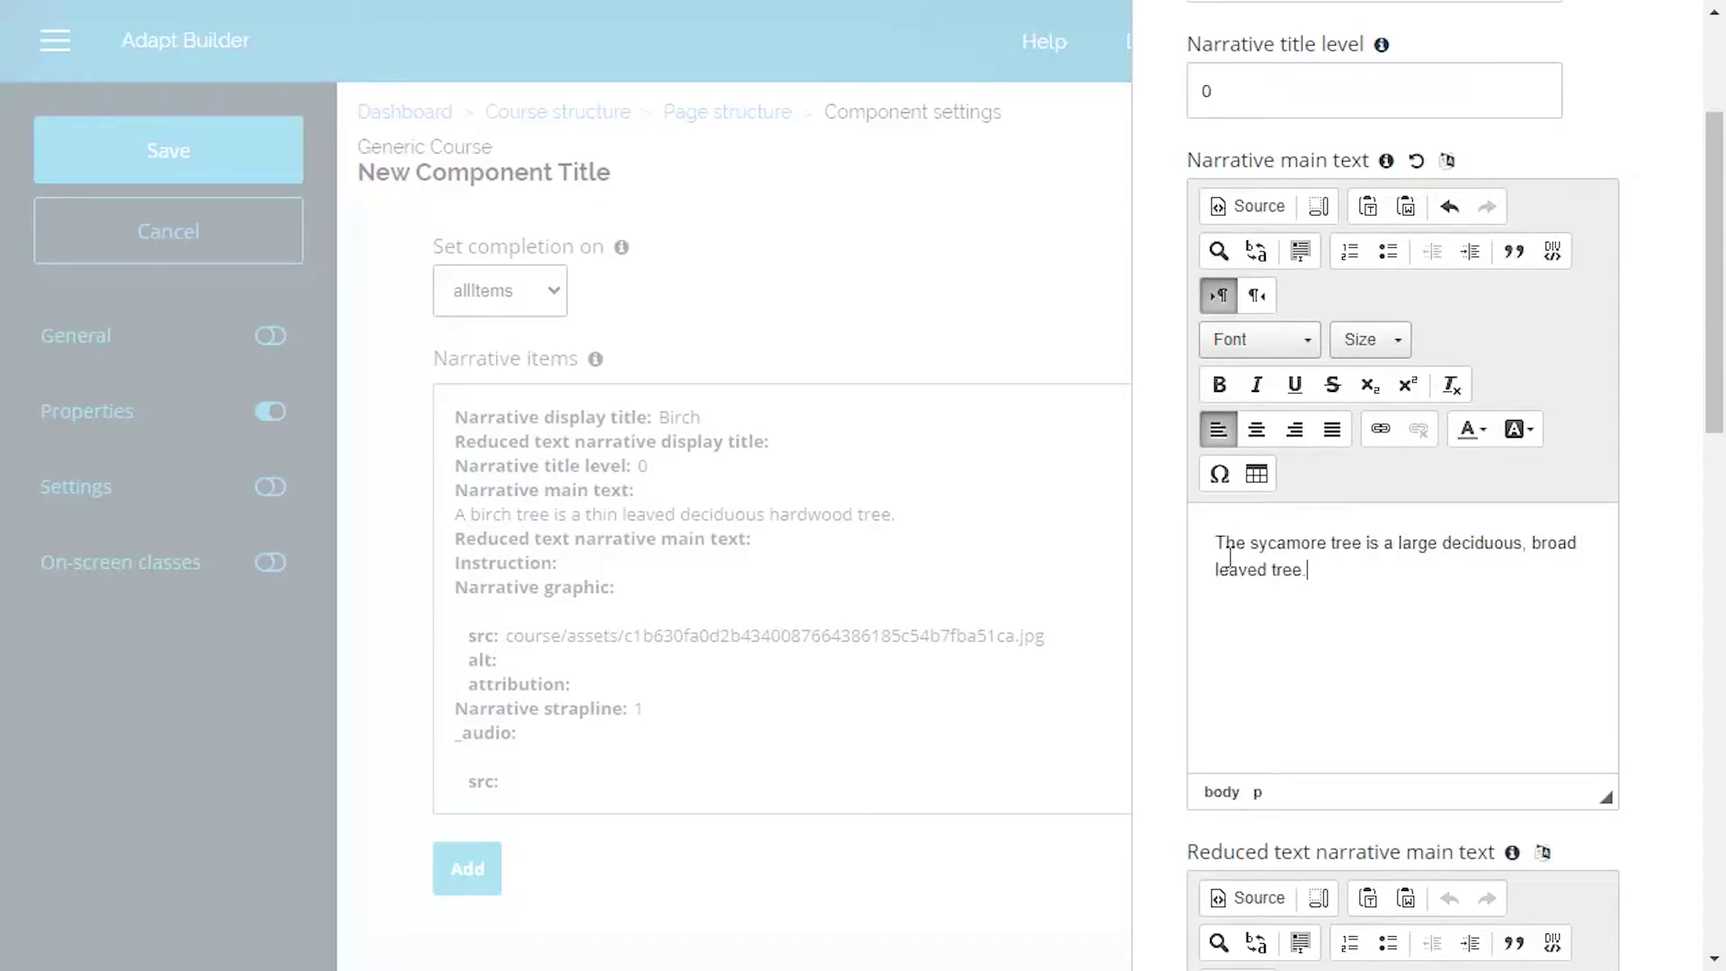
Choose the Default Narrative 2 asset as the graphic of the "Sycamore" item
scroll(1249, 539, "down", 8)
left_click(1261, 281)
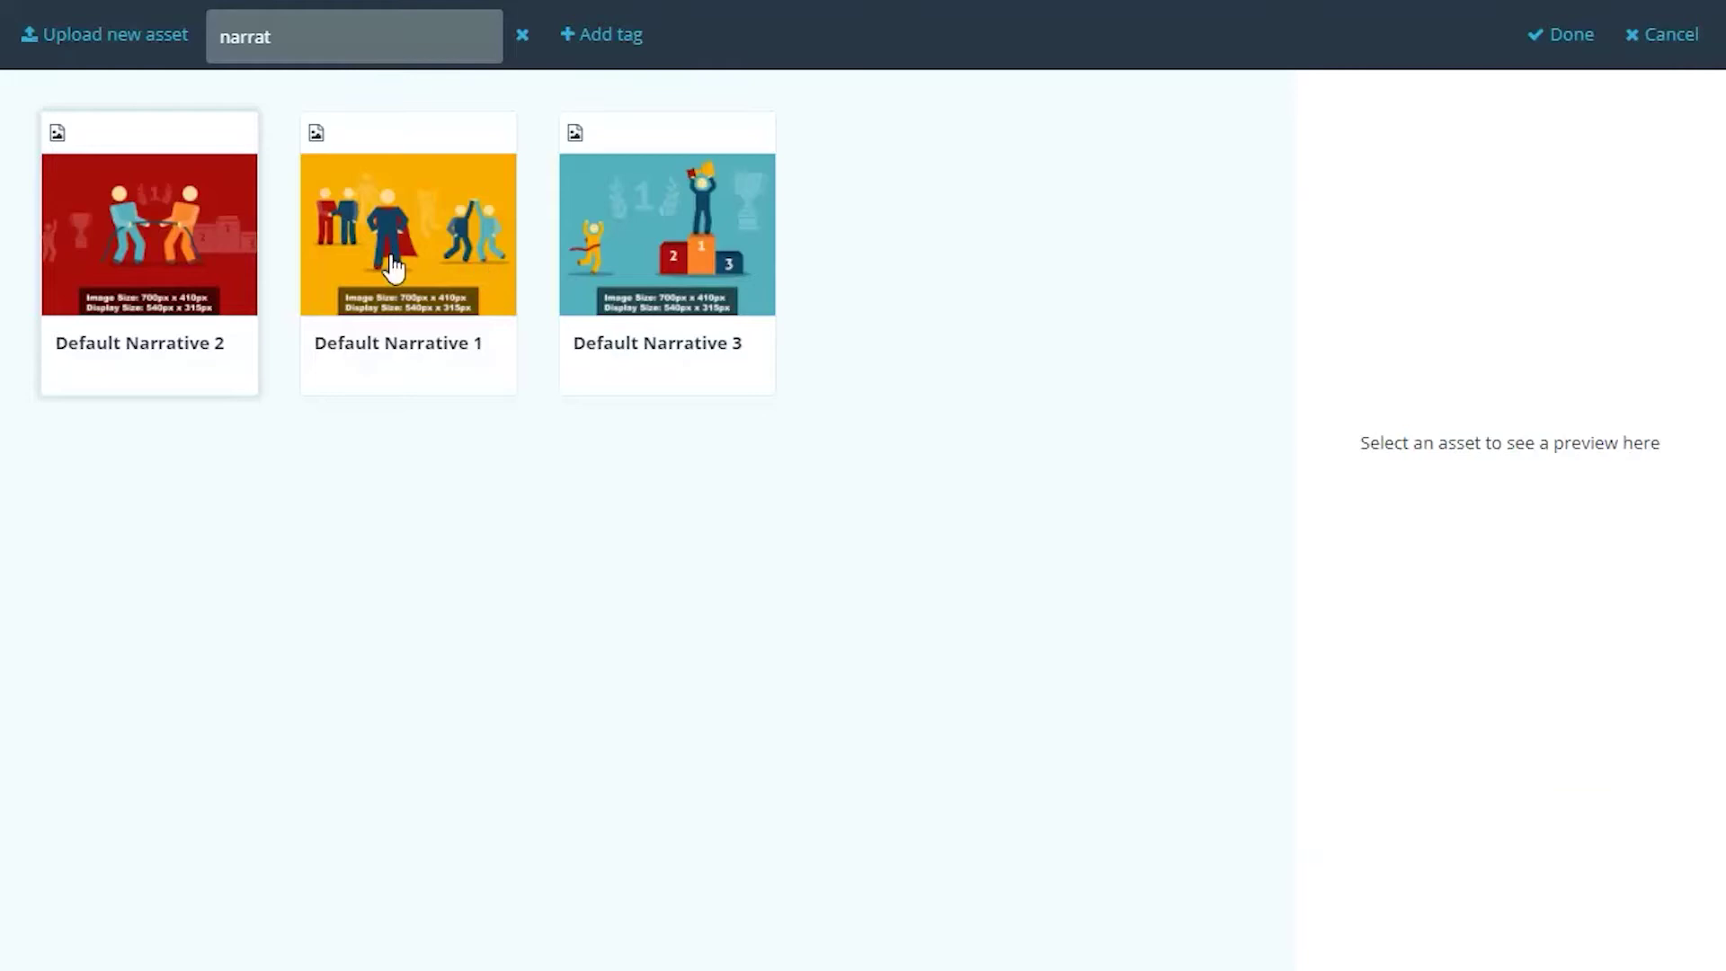
left_click(130, 235)
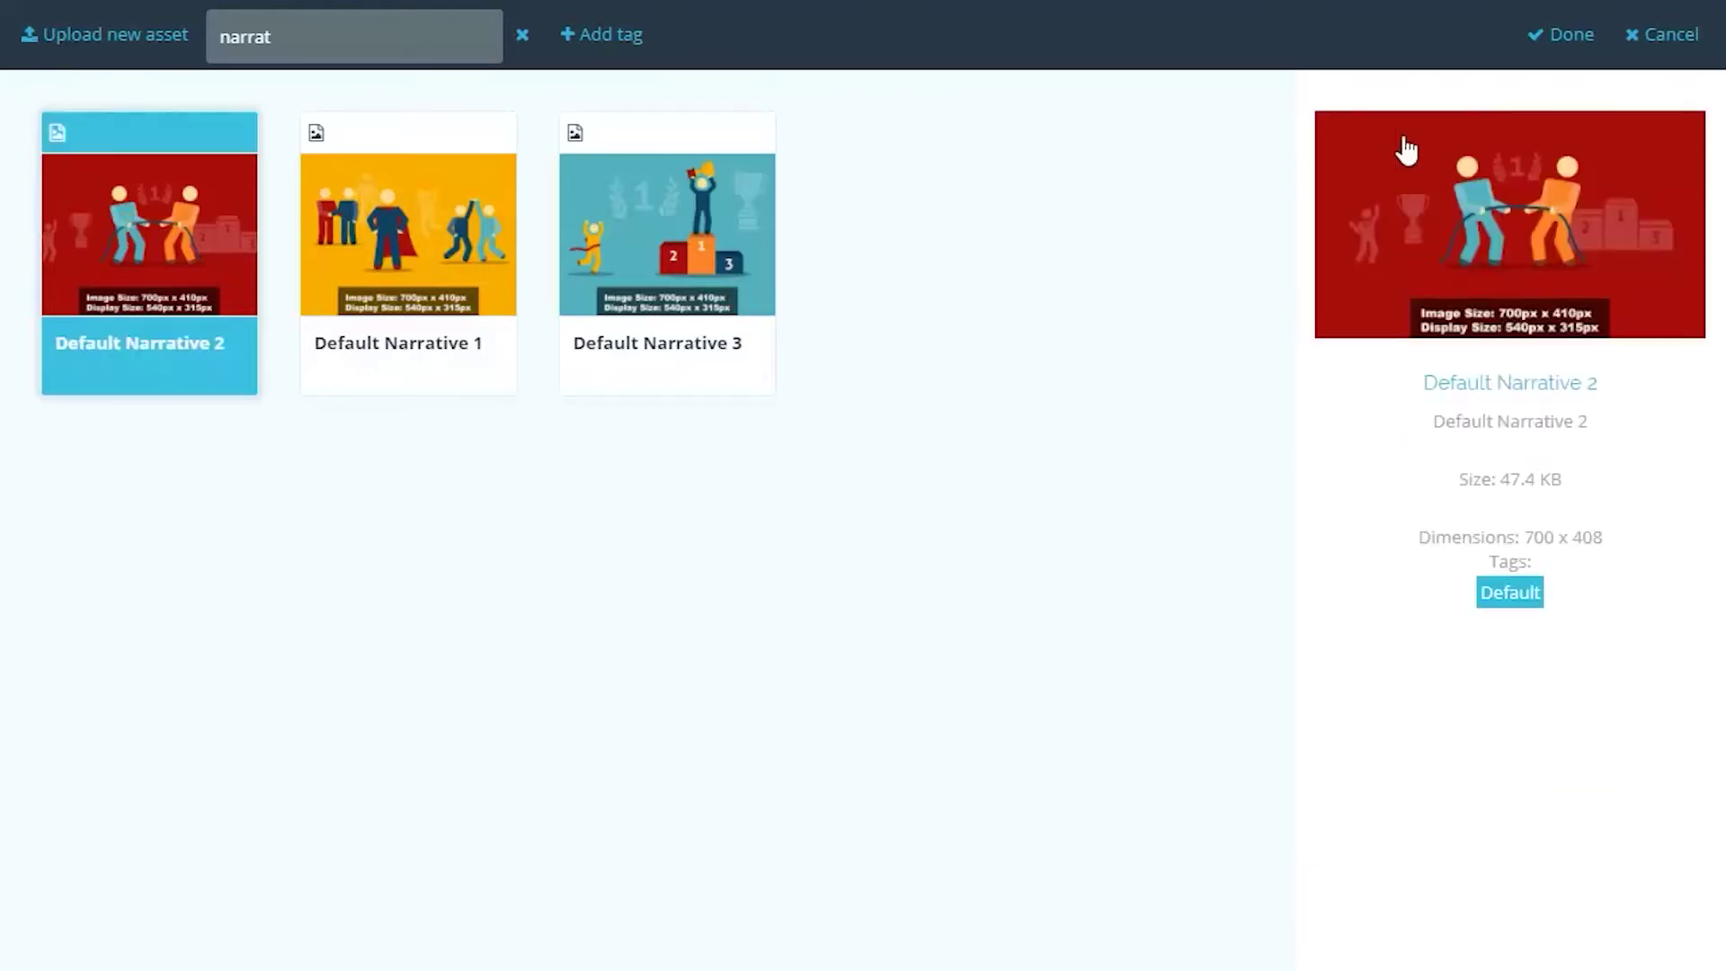
left_click(1560, 36)
Set the "Sycamore" item's narrative strapline to 2 and confirm the item
left_click(1207, 599)
type("2")
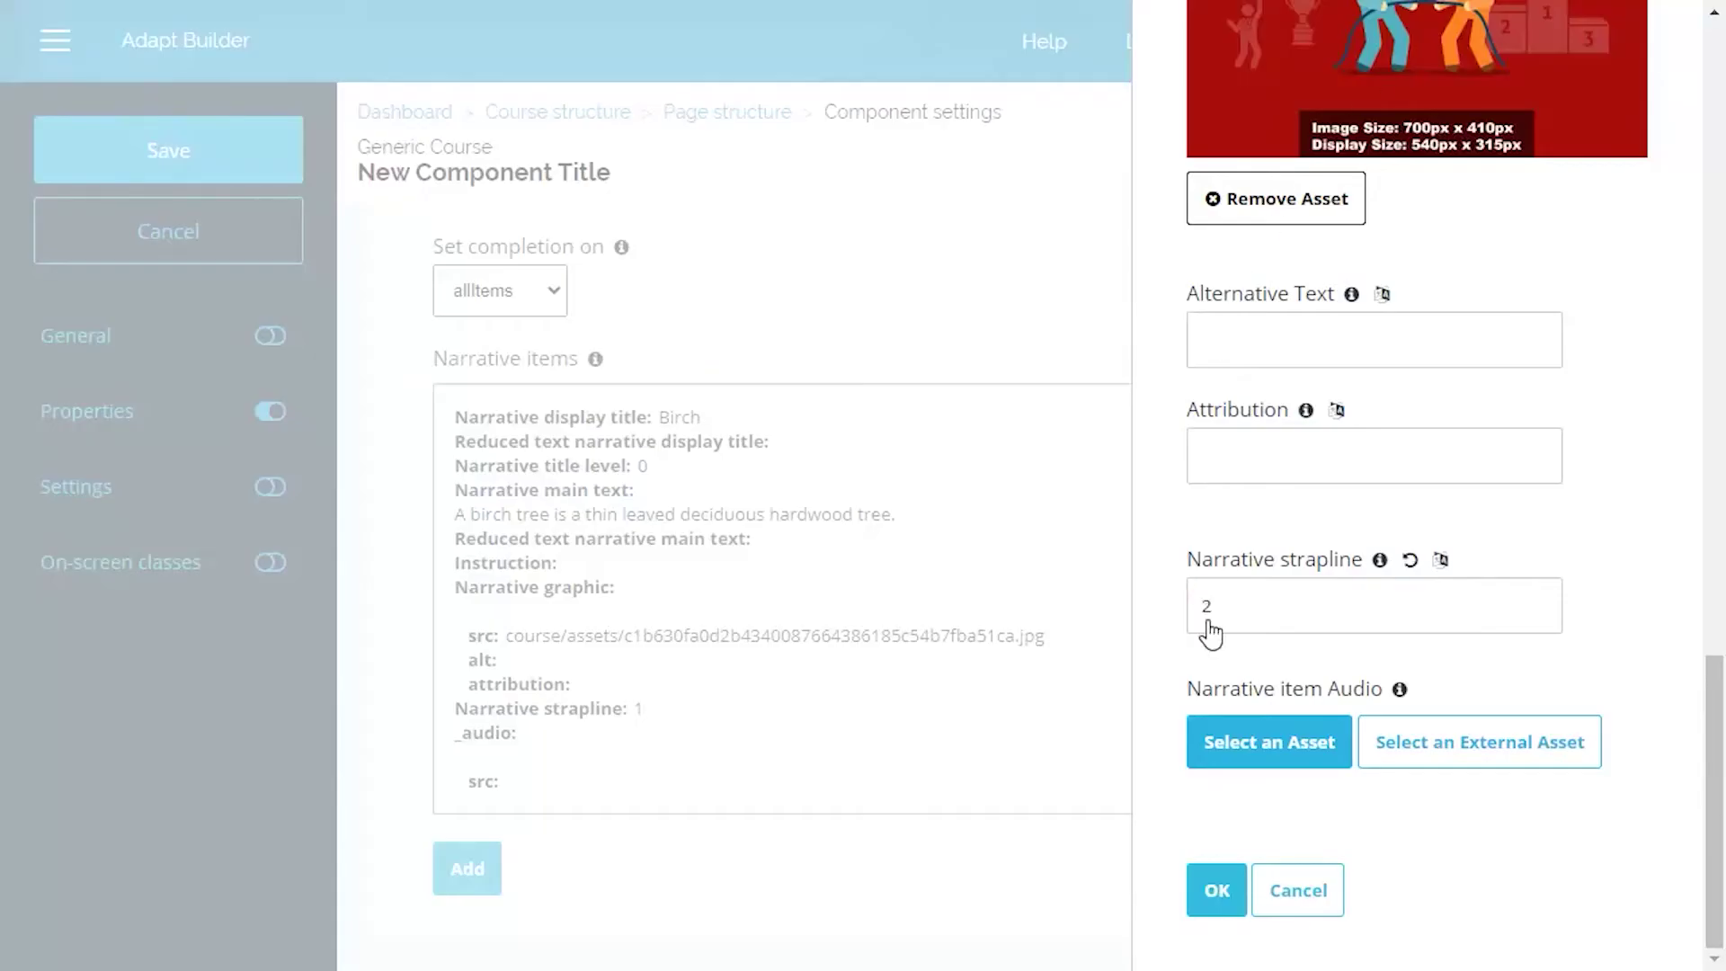
left_click(1215, 892)
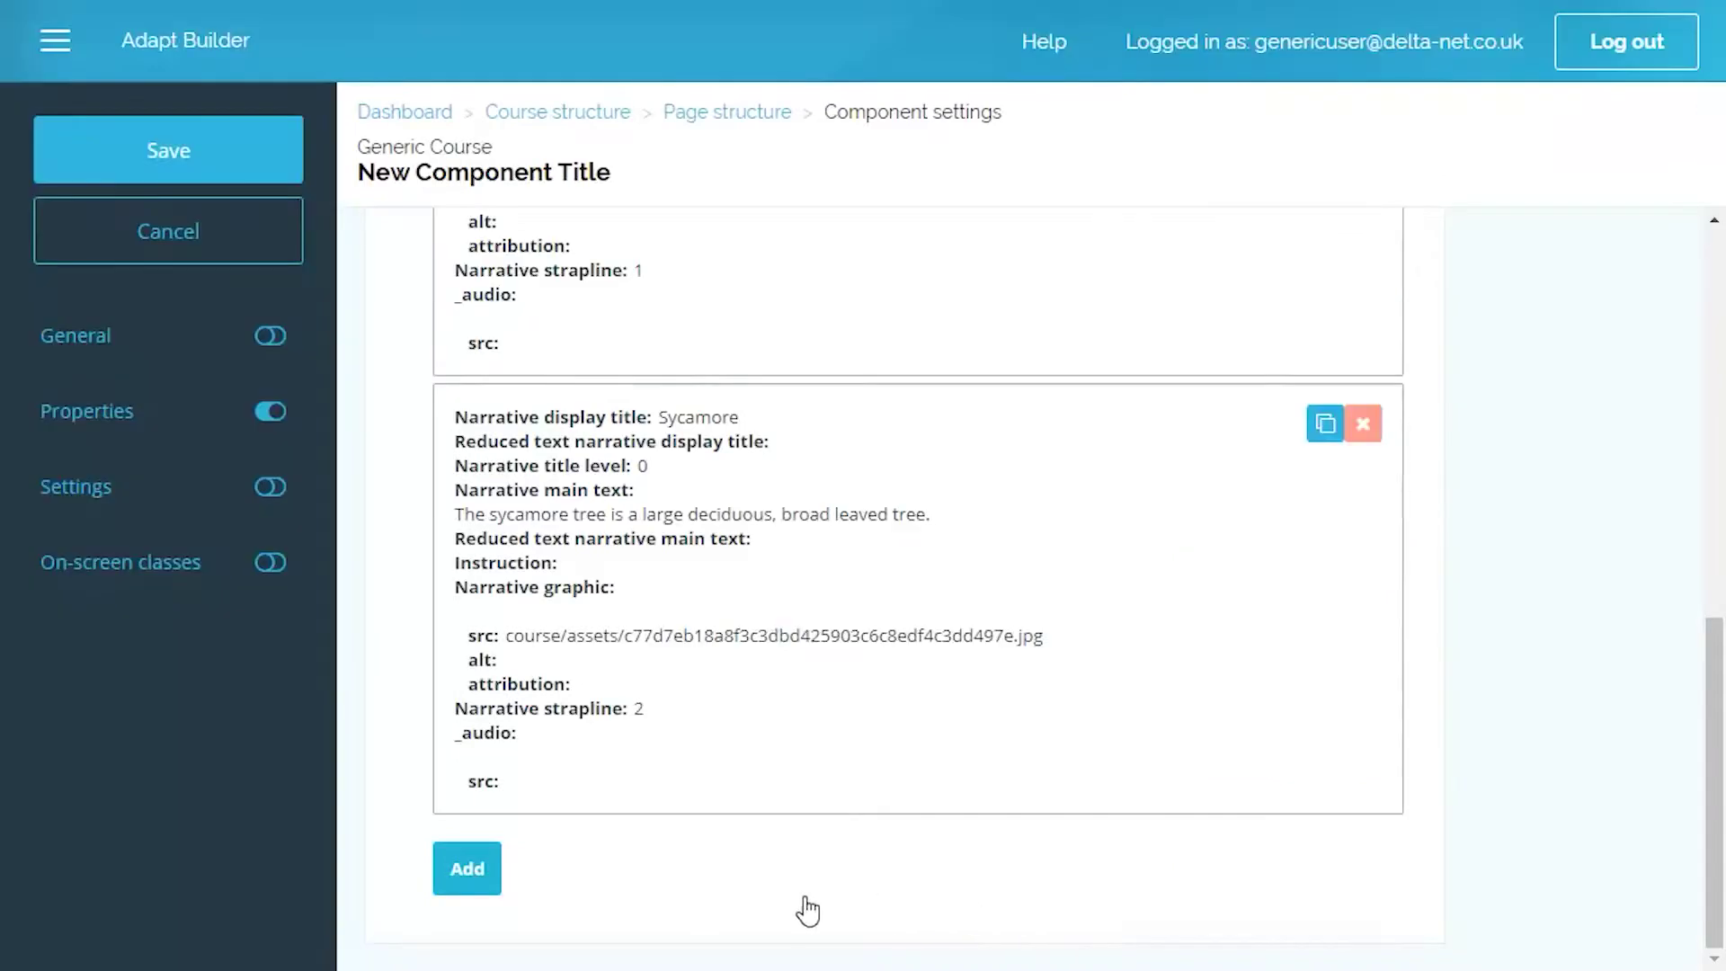
Add a third narrative item with display title "Pine" and main text "Pine trees are evergreen, coniferous resinous trees."
left_click(485, 879)
left_click(1204, 124)
type("Pine")
scroll(1406, 216, "down", 5)
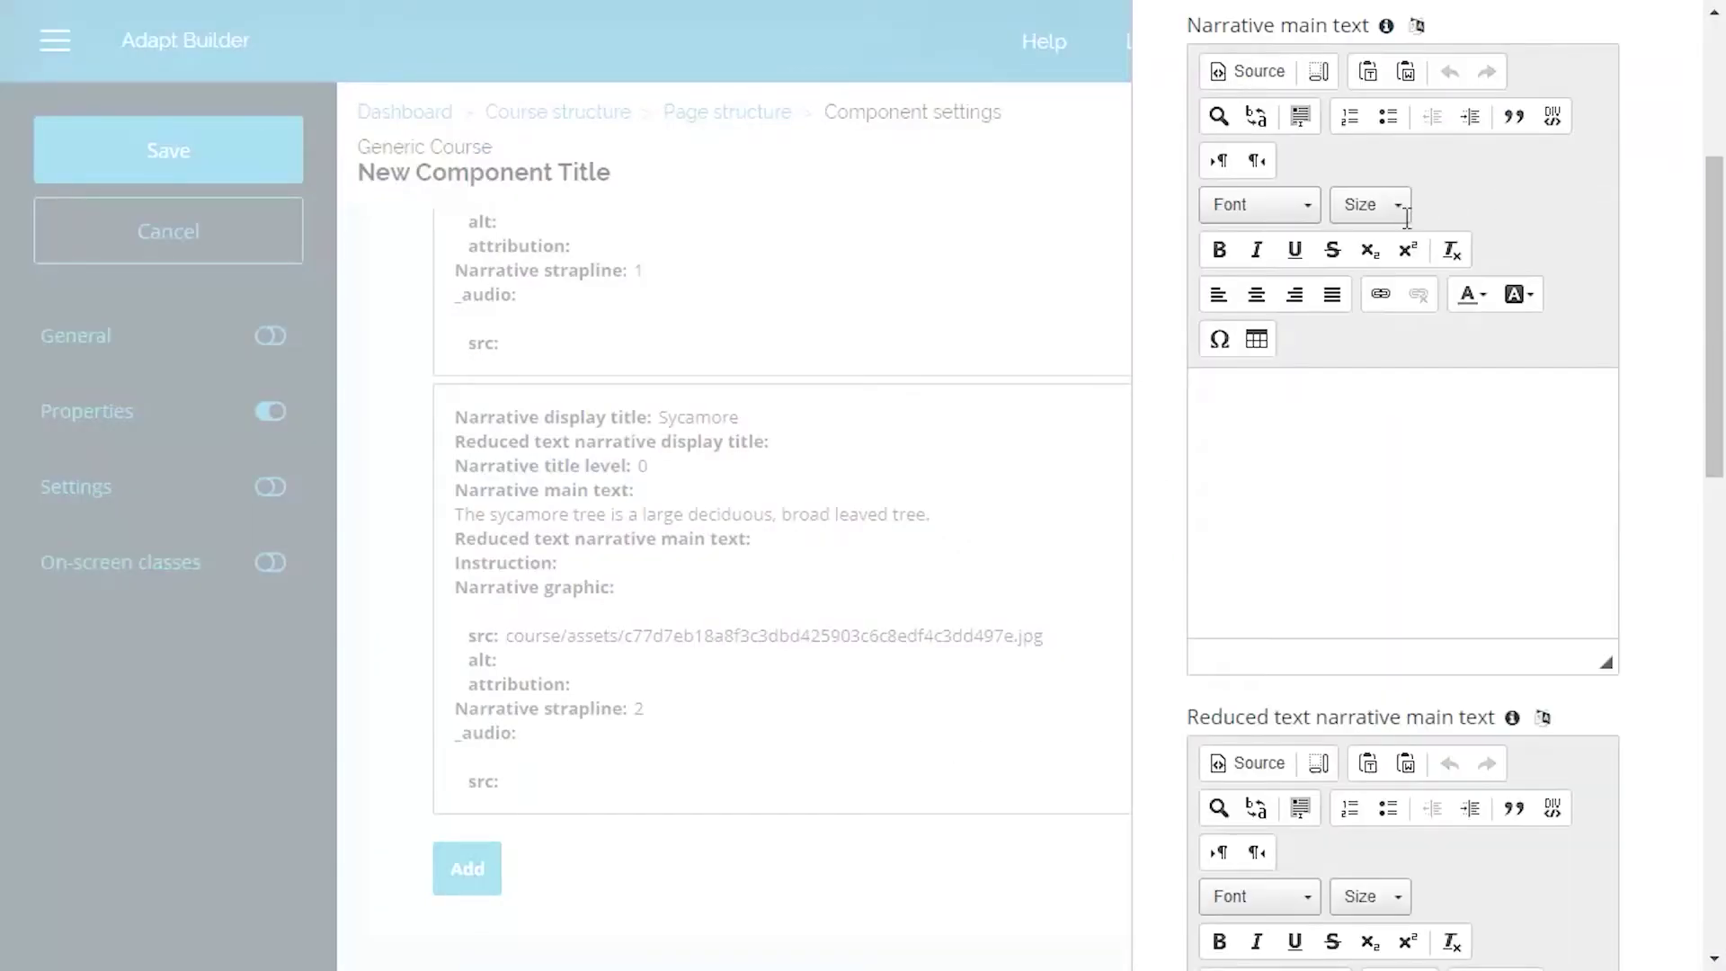
left_click(1251, 415)
type("Pine trees are evergreen, coniferous resinous trees")
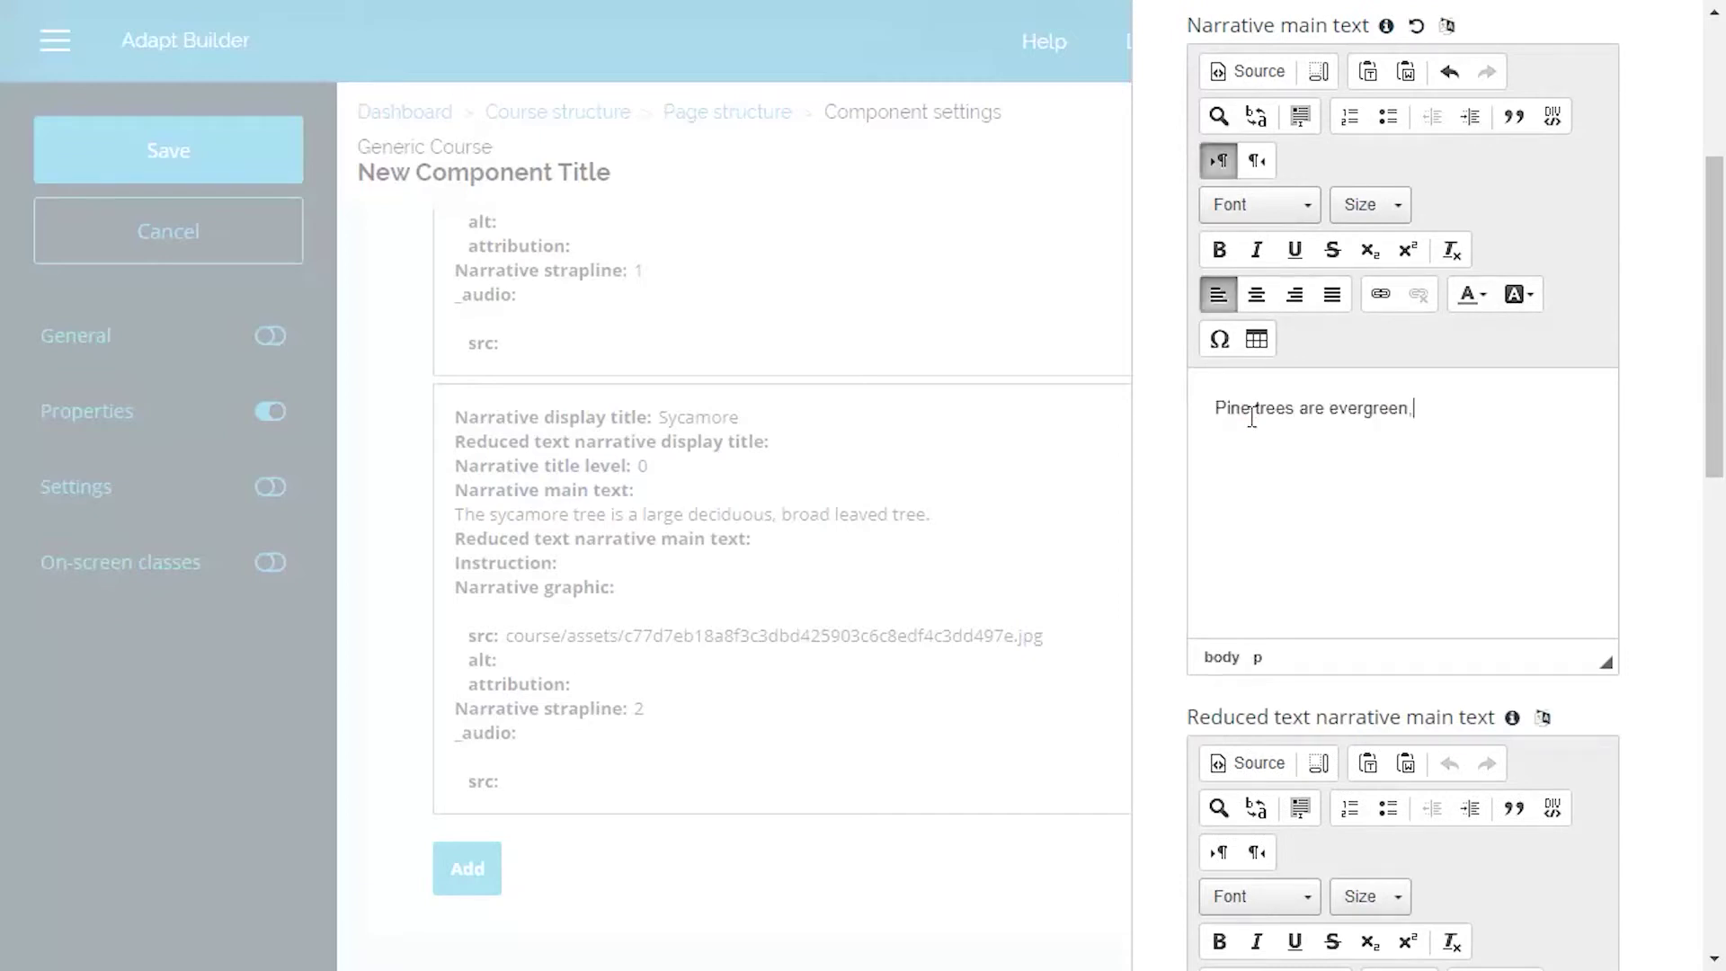
Choose the Default Narrative 3 asset as the graphic of the "Pine" item
scroll(1251, 415, "down", 10)
left_click(1294, 224)
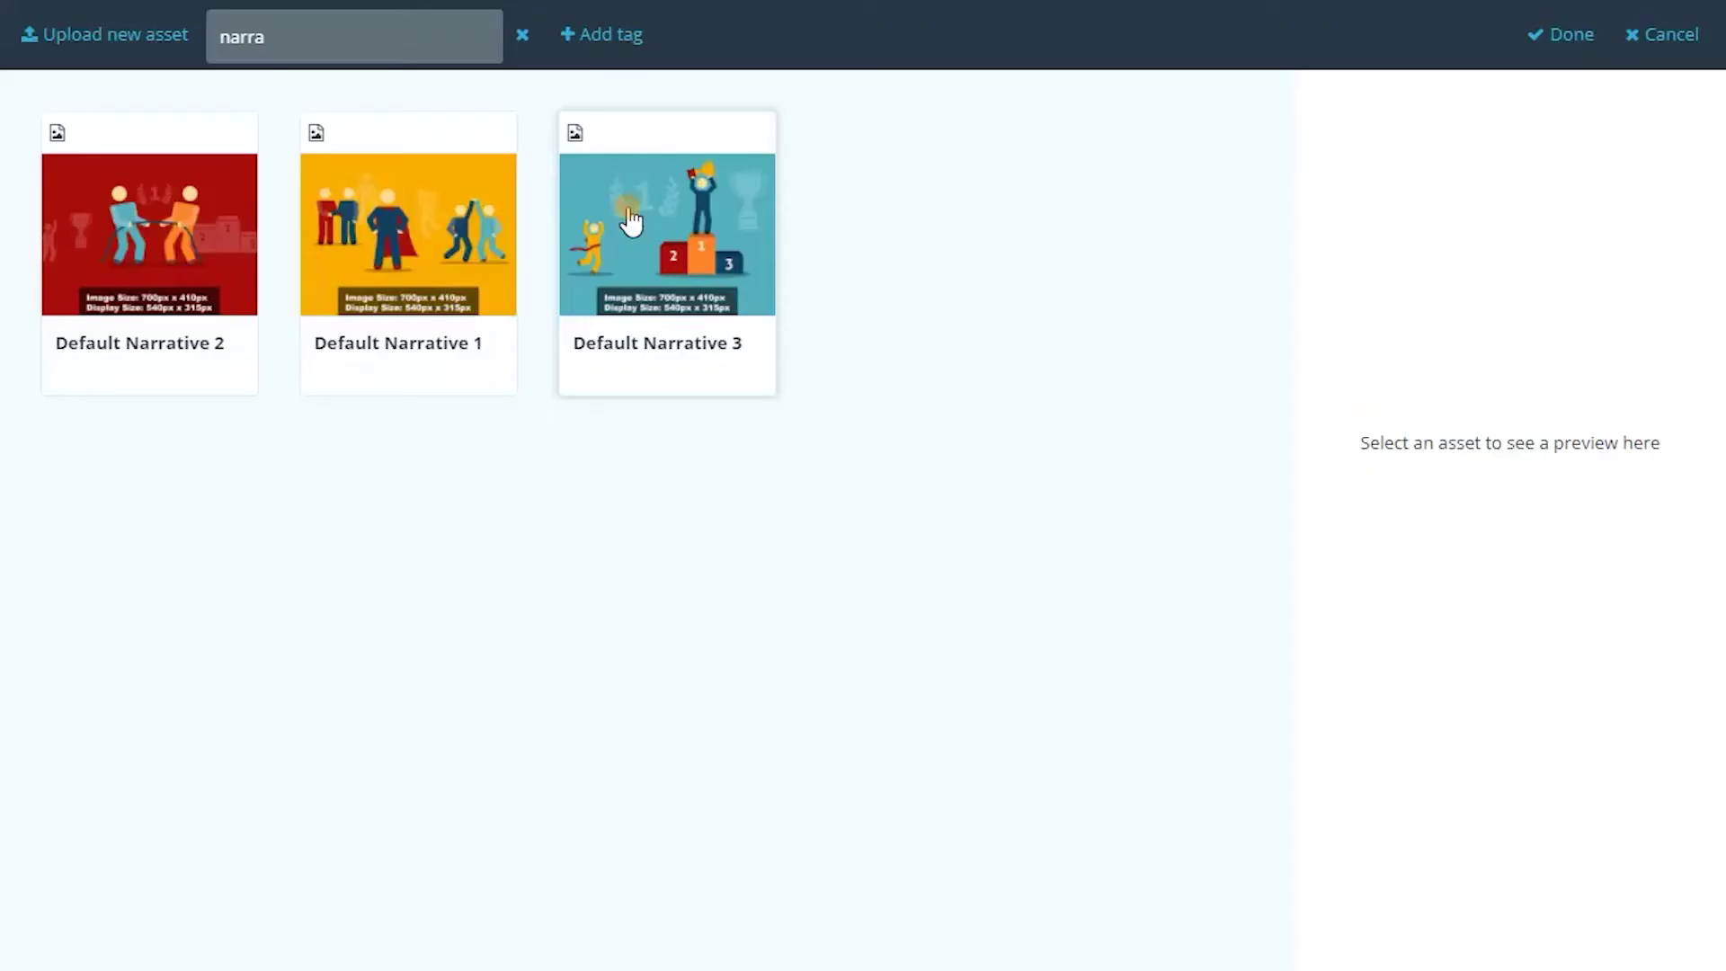
left_click(628, 223)
left_click(1564, 41)
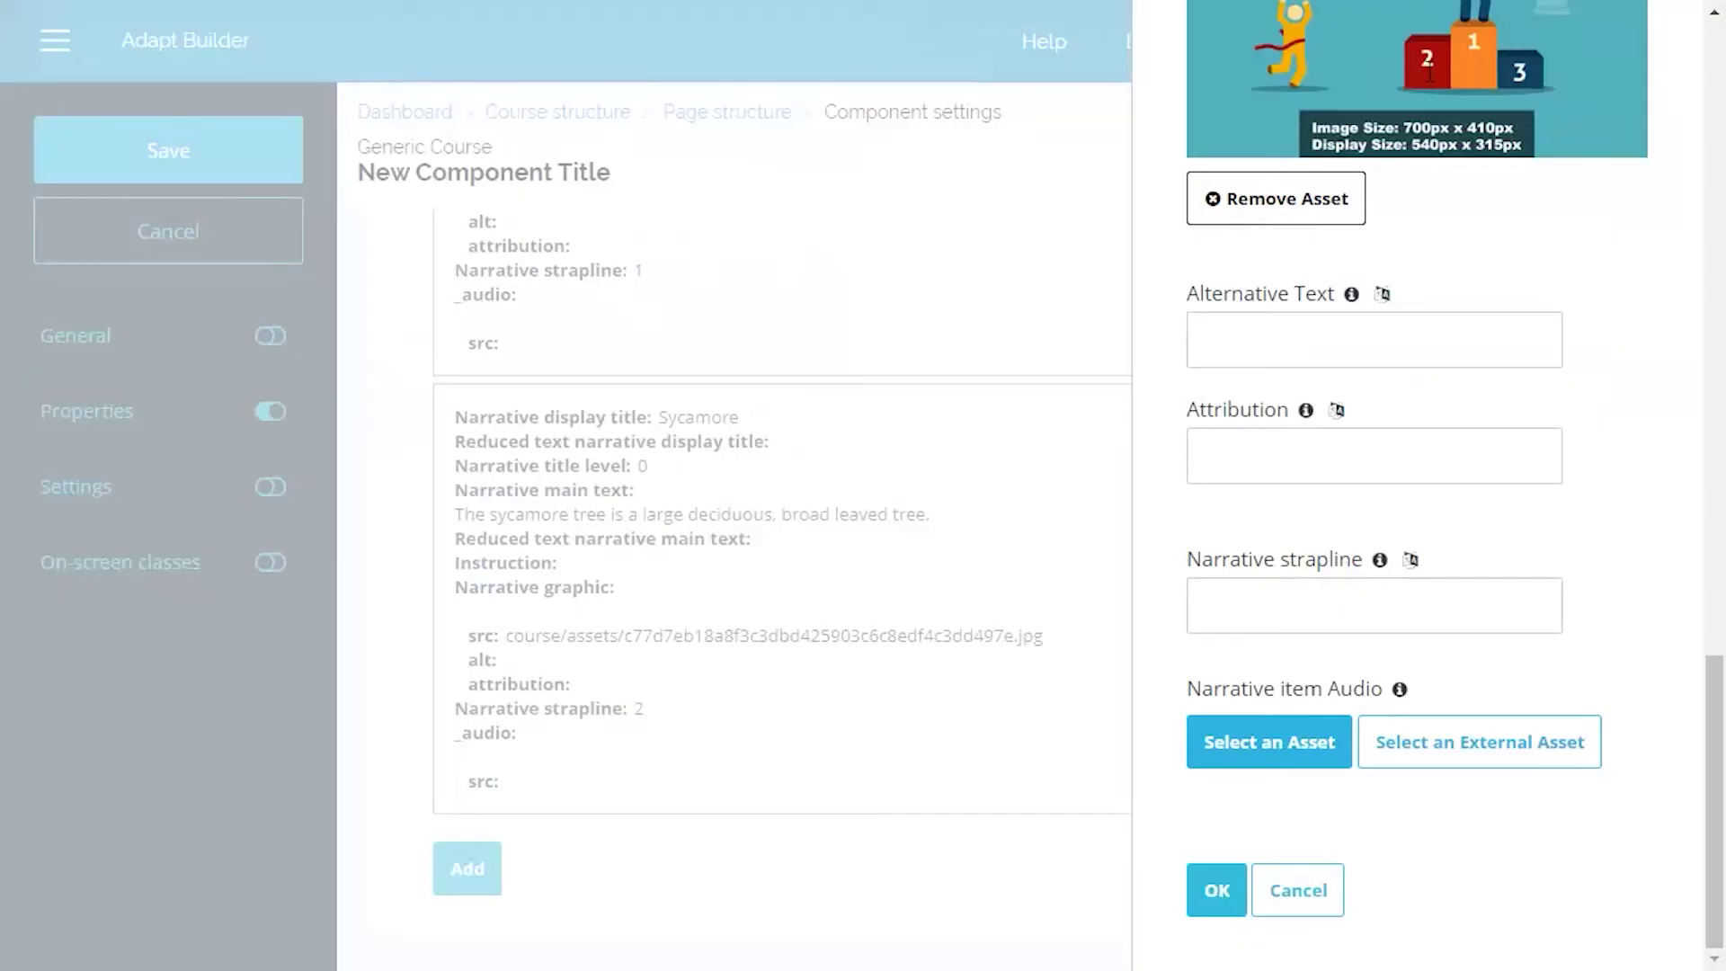
Set the "Pine" item's narrative strapline to 3, confirm the item and save the Narrative - Audio component
left_click(1209, 605)
type("3")
left_click(1218, 892)
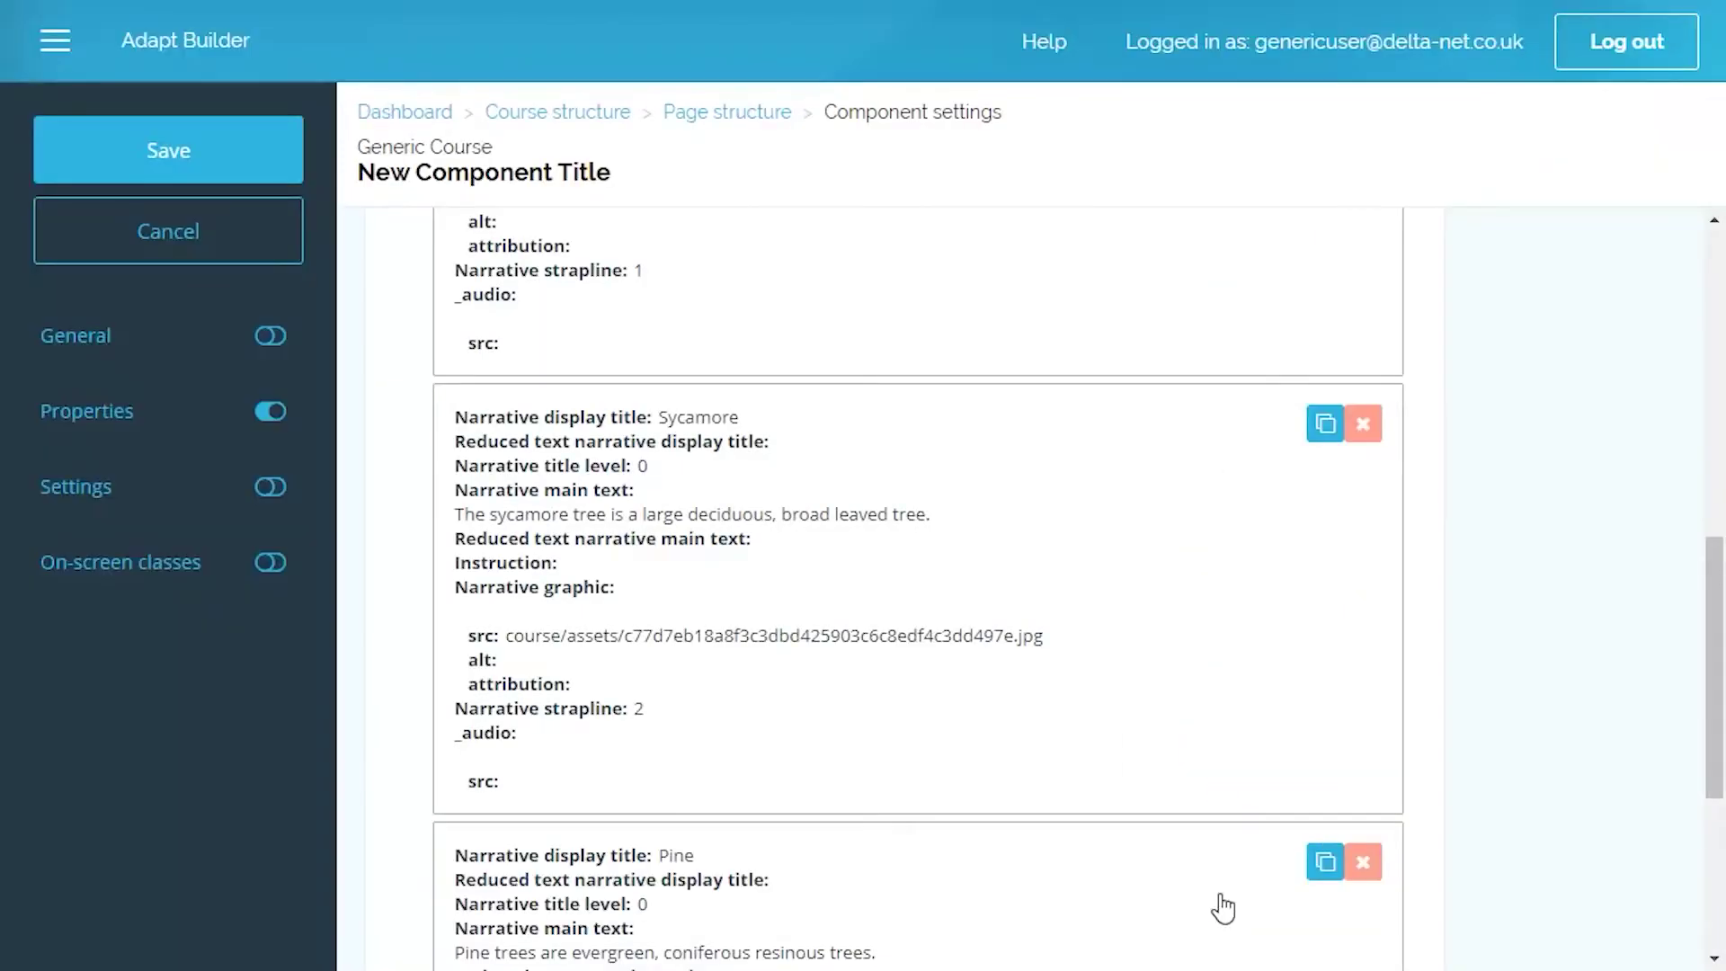
left_click(223, 150)
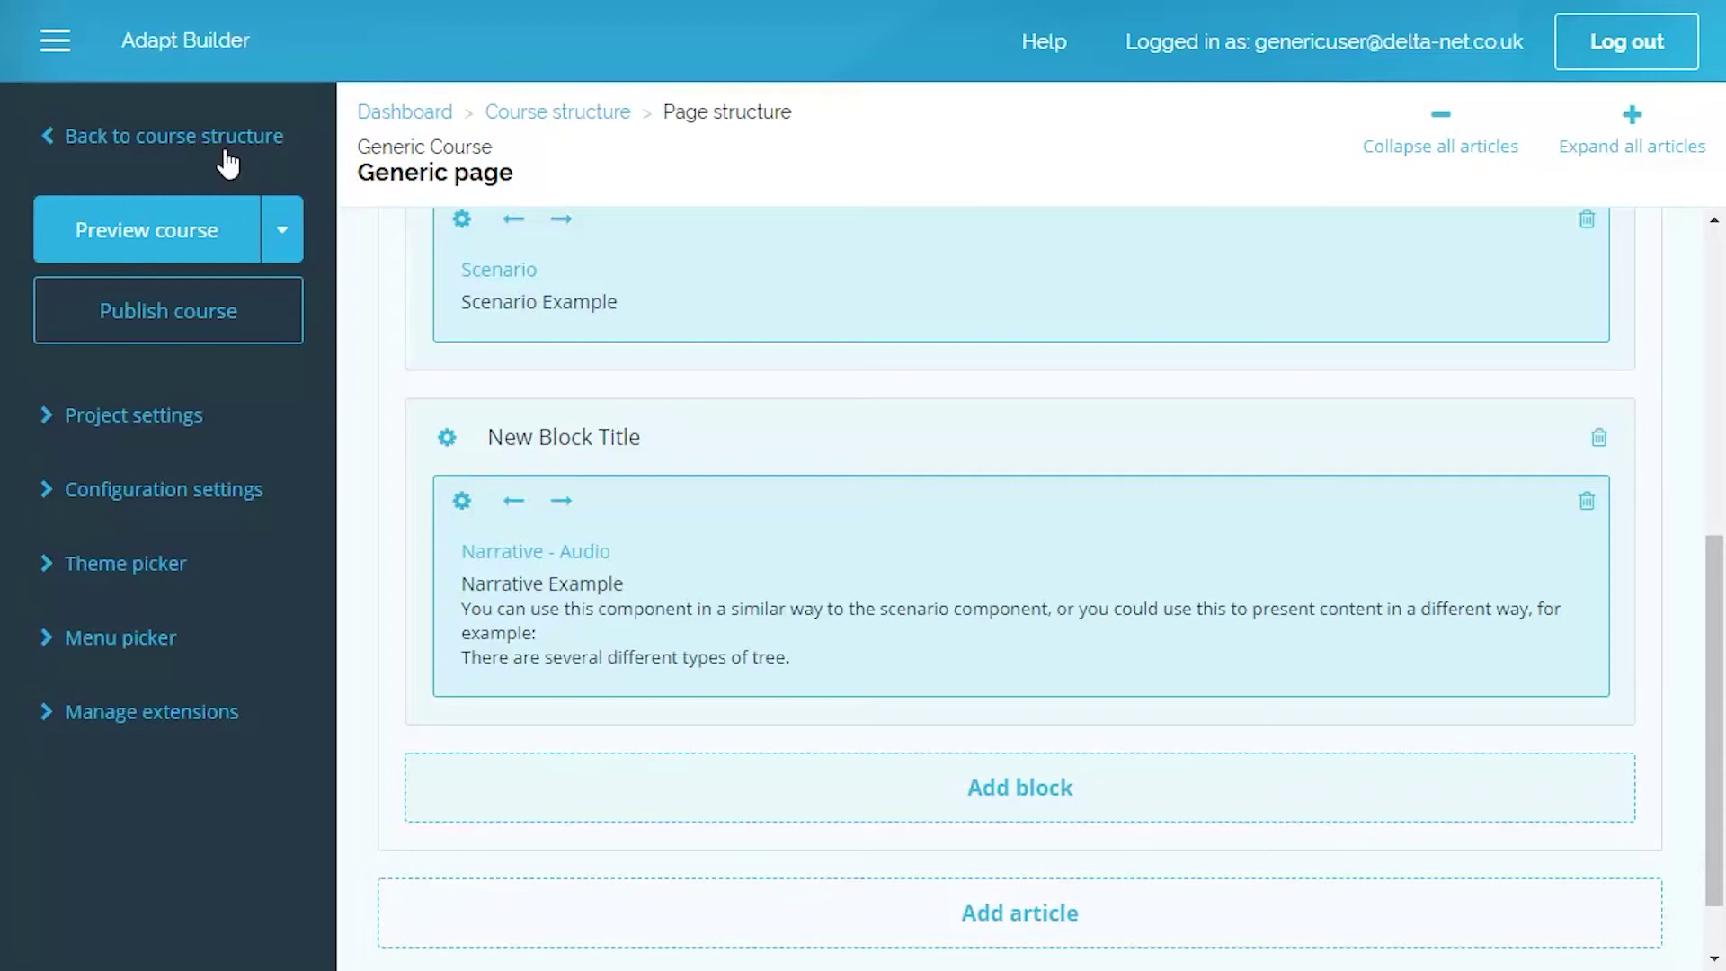
Preview the course and advance through the Scenario Example's items, continuing down to the Narrative Example
left_click(105, 228)
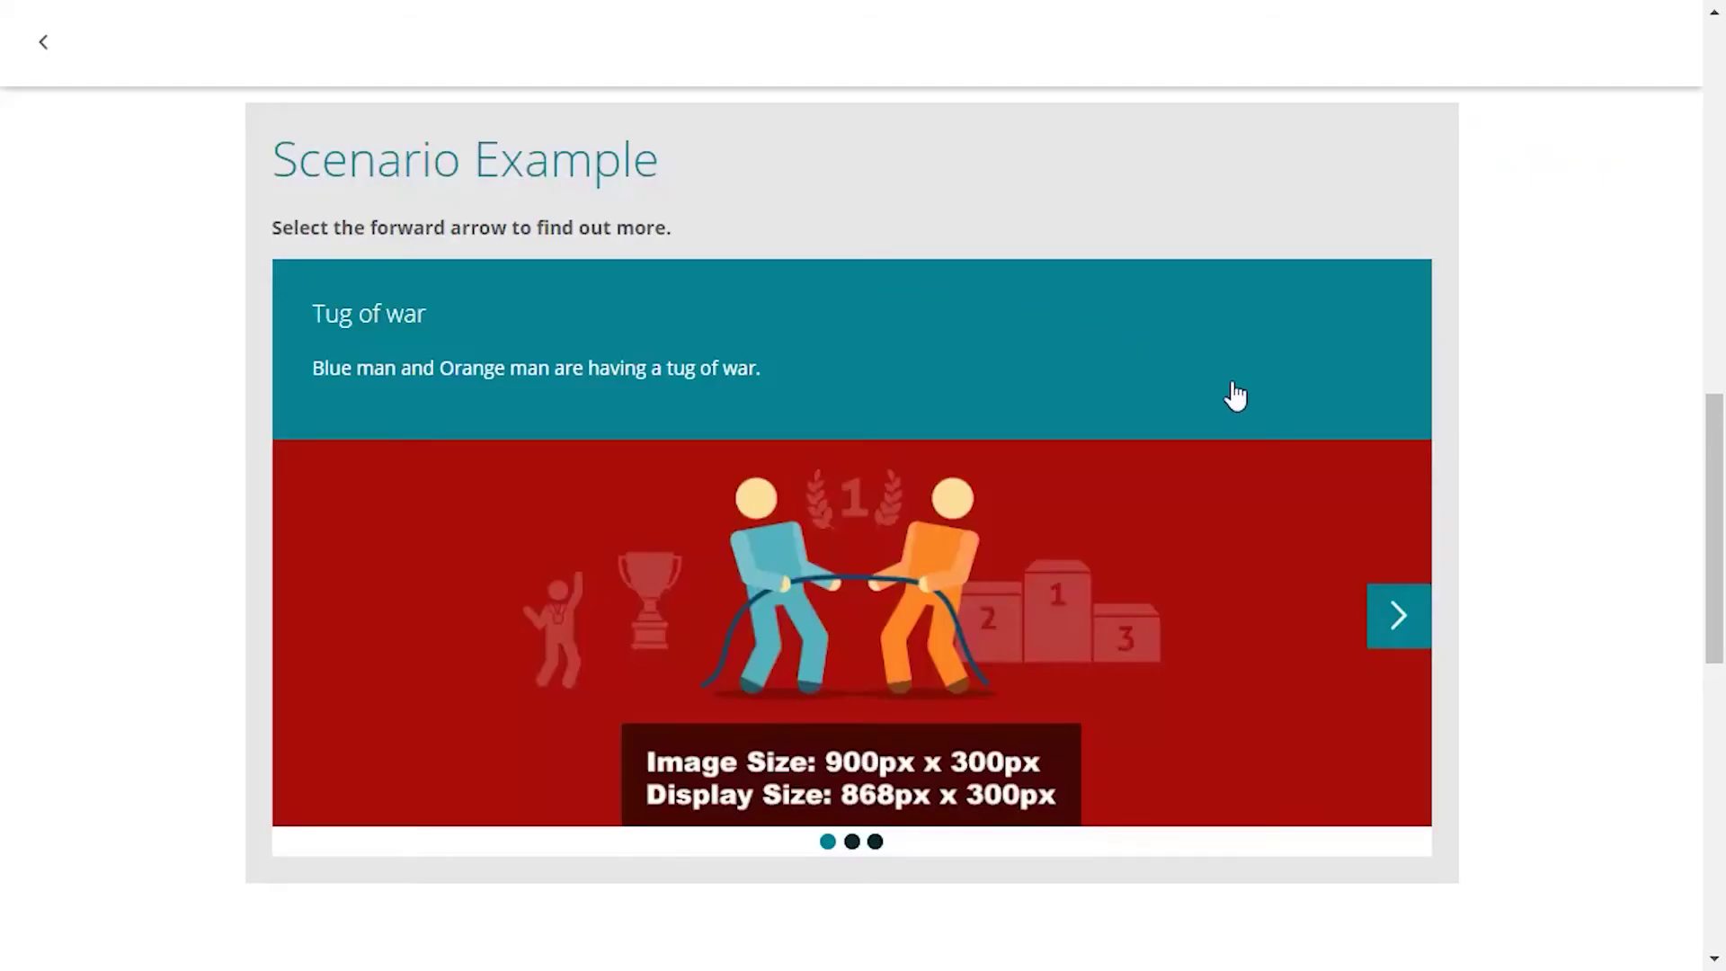
left_click(1398, 619)
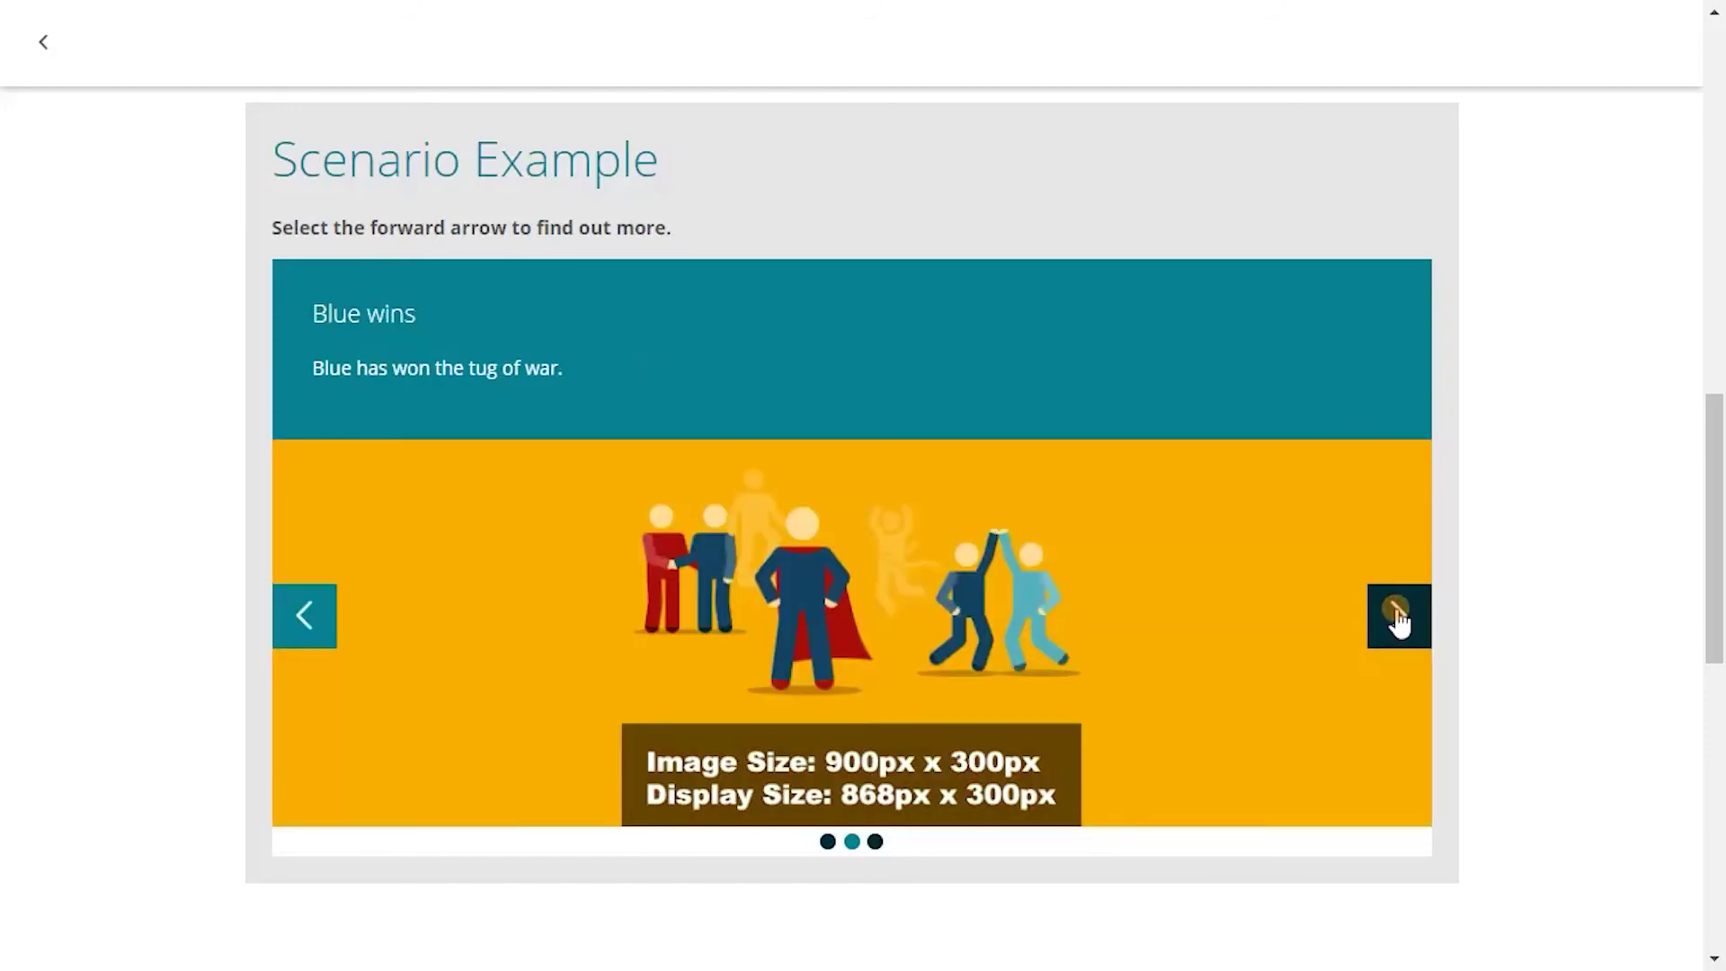
left_click(1398, 619)
scroll(1531, 609, "down", 10)
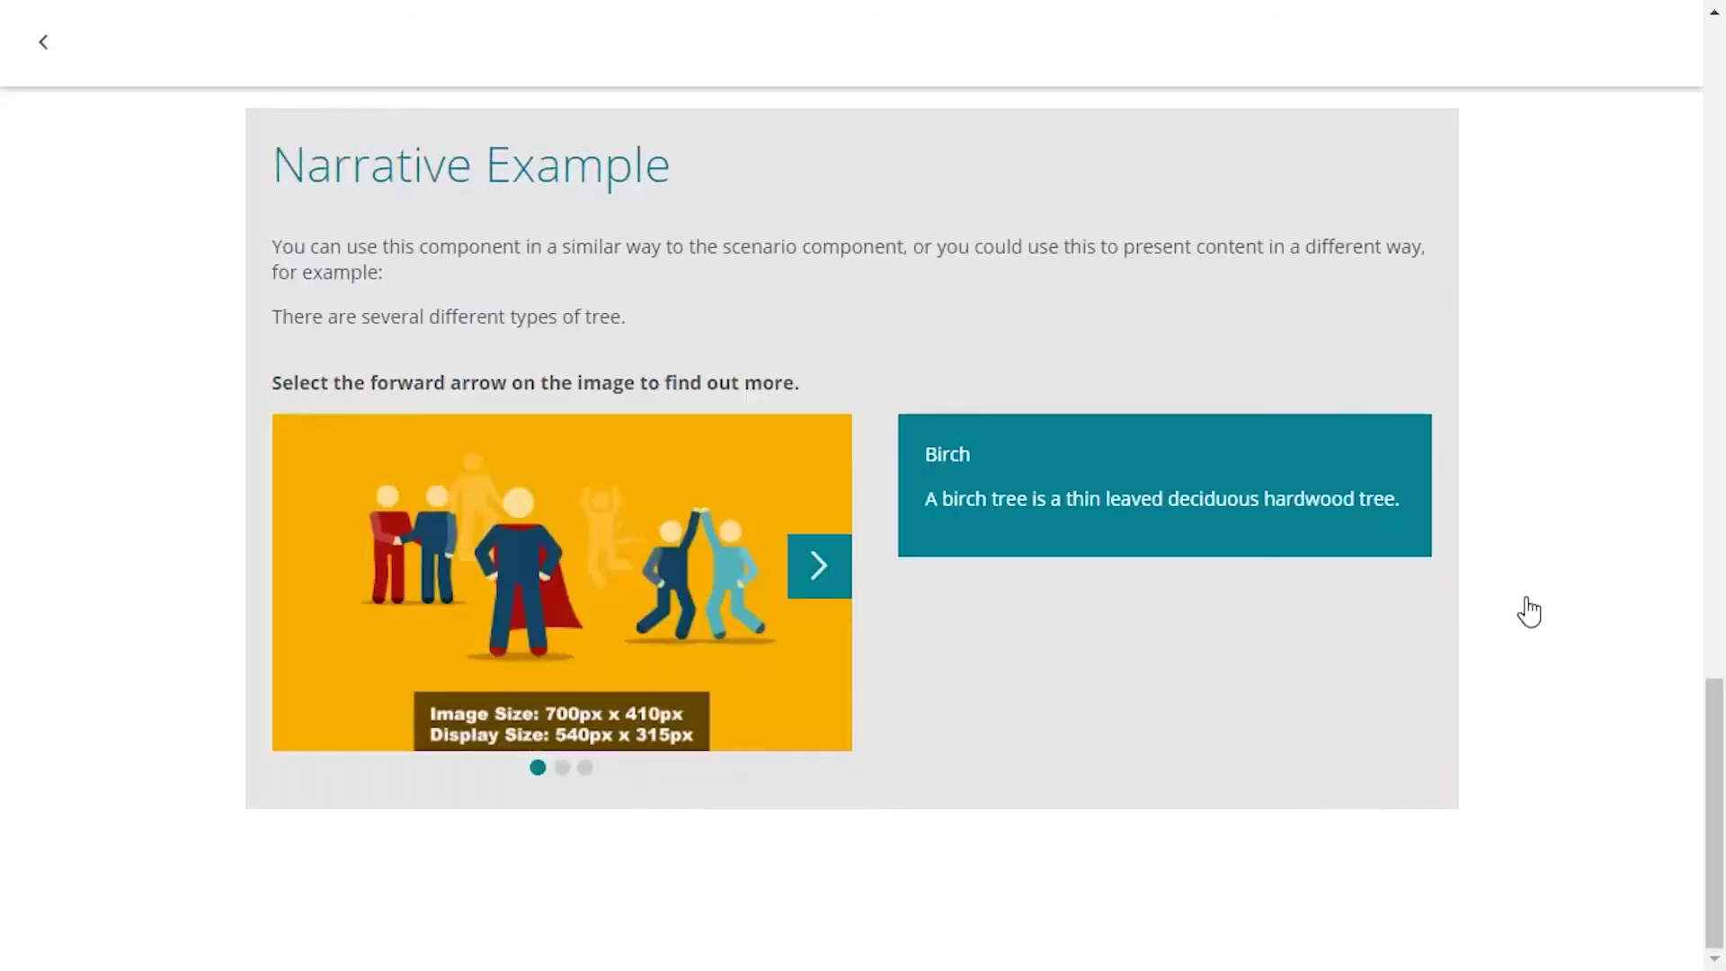